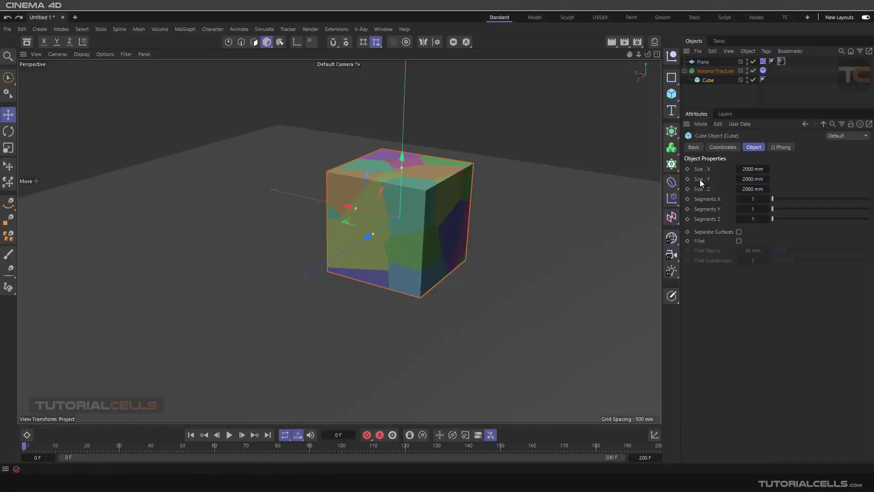
Look through the Voronoi Fracture's object, sources and sorting settings.
{"action": "left_click", "coordinate": [714, 71]}
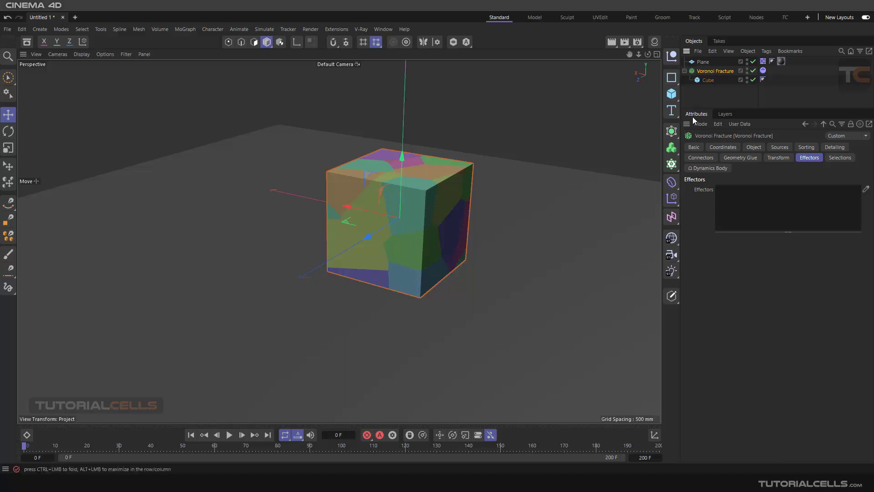
{"action": "left_click", "coordinate": [755, 146]}
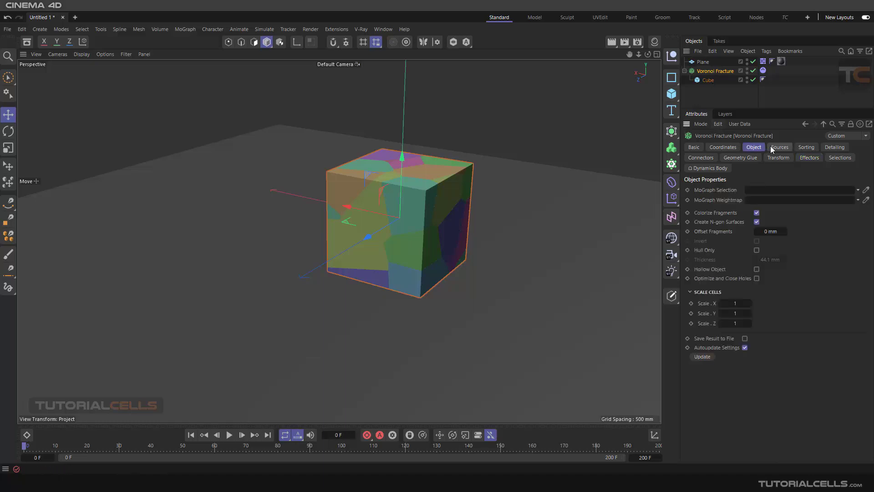
{"action": "left_click", "coordinate": [771, 149]}
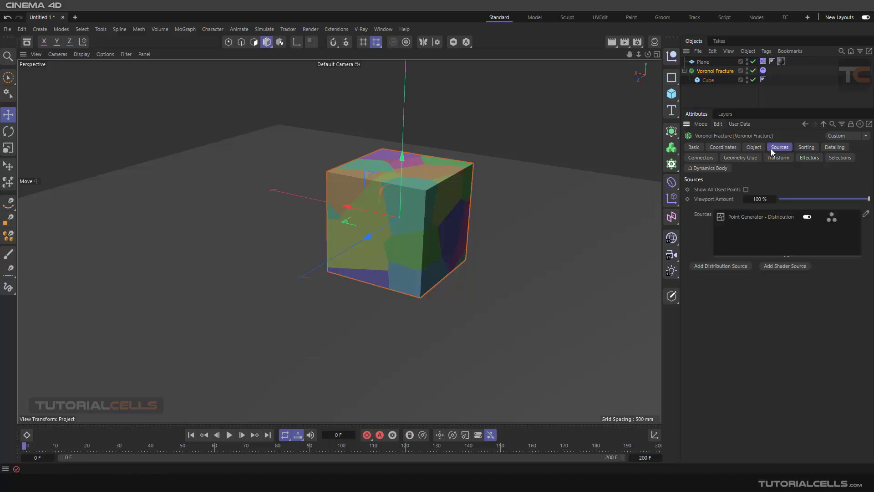
{"action": "left_click", "coordinate": [797, 148]}
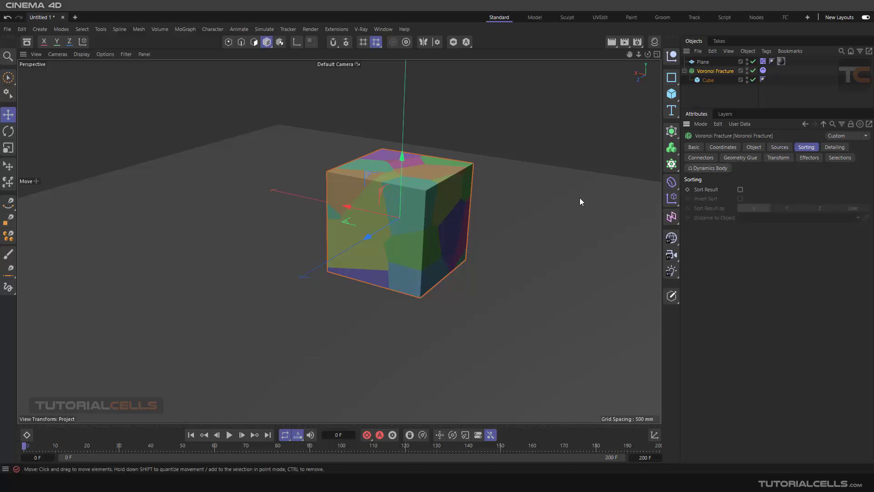
Try a Random effector on the Voronoi Fracture and delete it again.
{"action": "left_click", "coordinate": [187, 28]}
{"action": "mouse_move", "coordinate": [219, 46]}
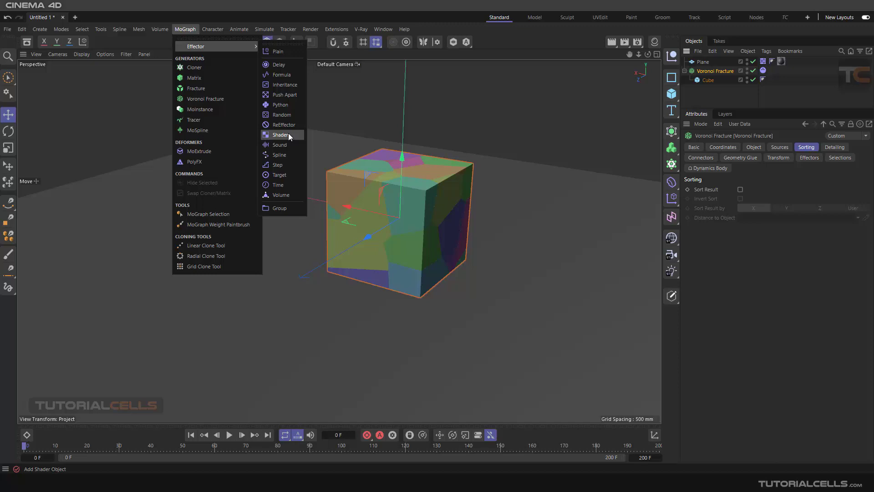
{"action": "left_click", "coordinate": [289, 116]}
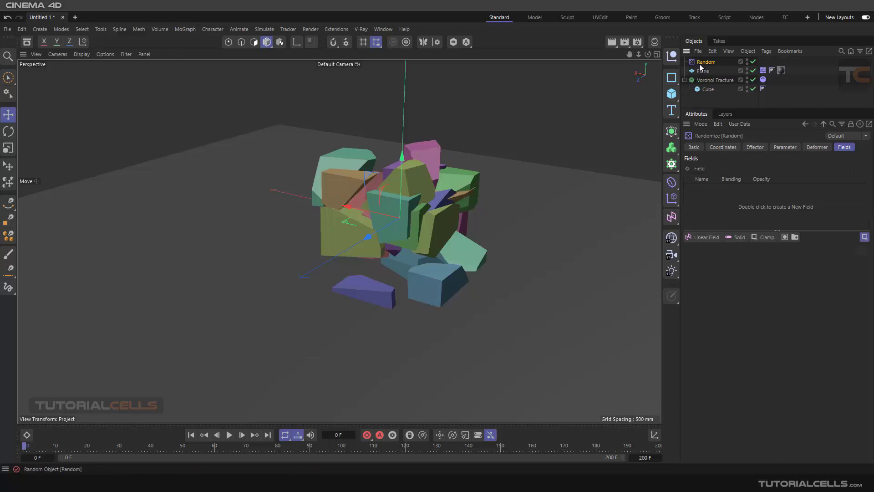
{"action": "key", "text": "Delete"}
Add a Step effector to the Voronoi Fracture.
{"action": "left_click", "coordinate": [715, 70]}
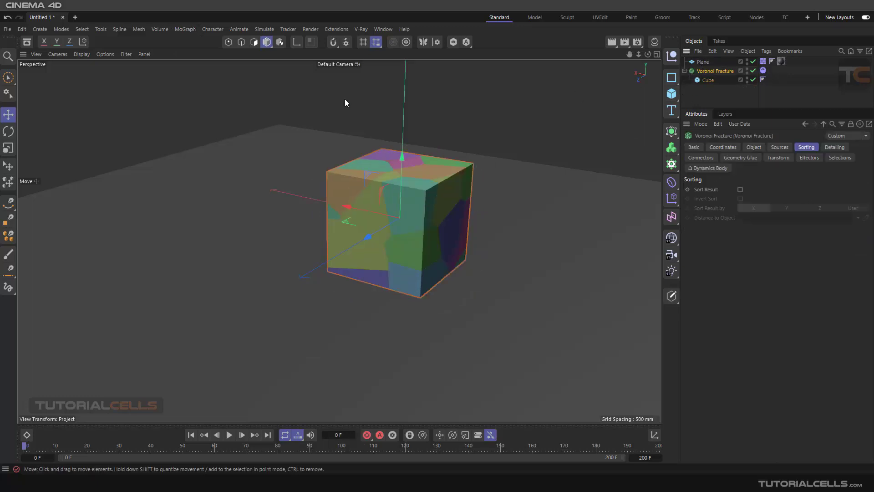
{"action": "left_click", "coordinate": [188, 29]}
{"action": "mouse_move", "coordinate": [187, 48]}
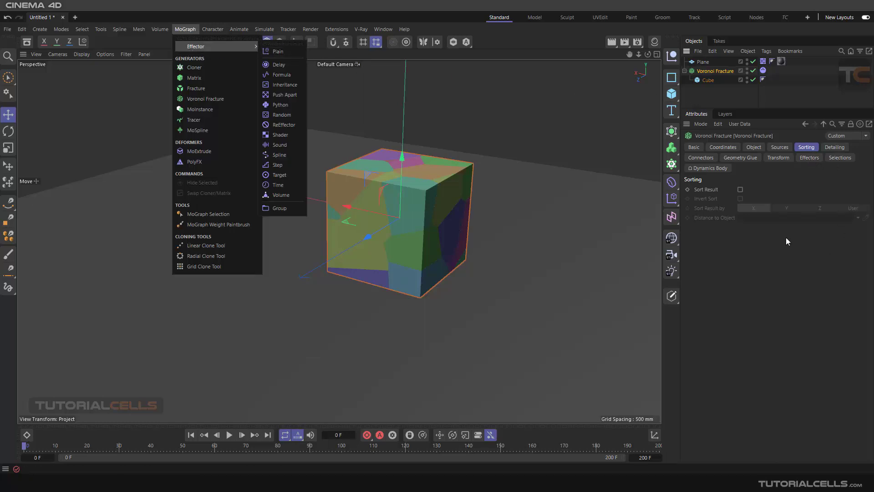
{"action": "left_click", "coordinate": [782, 196]}
{"action": "left_click", "coordinate": [814, 159]}
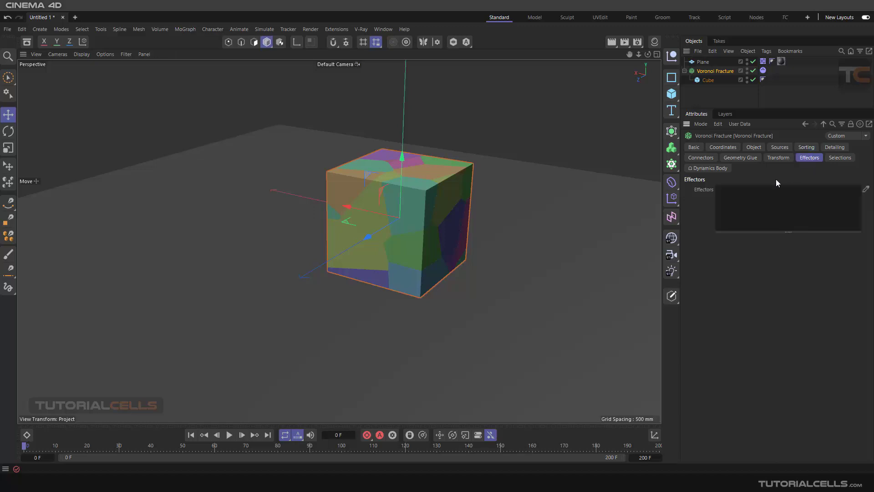
{"action": "left_click", "coordinate": [183, 29]}
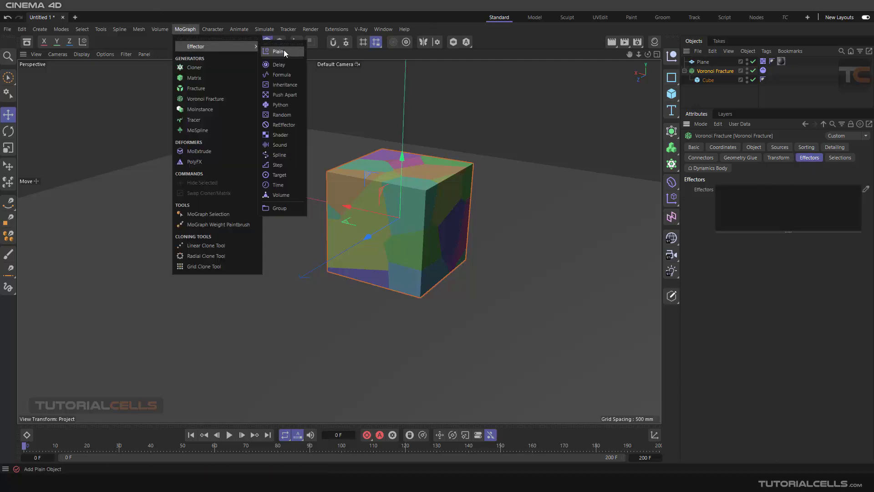
{"action": "left_click", "coordinate": [296, 164]}
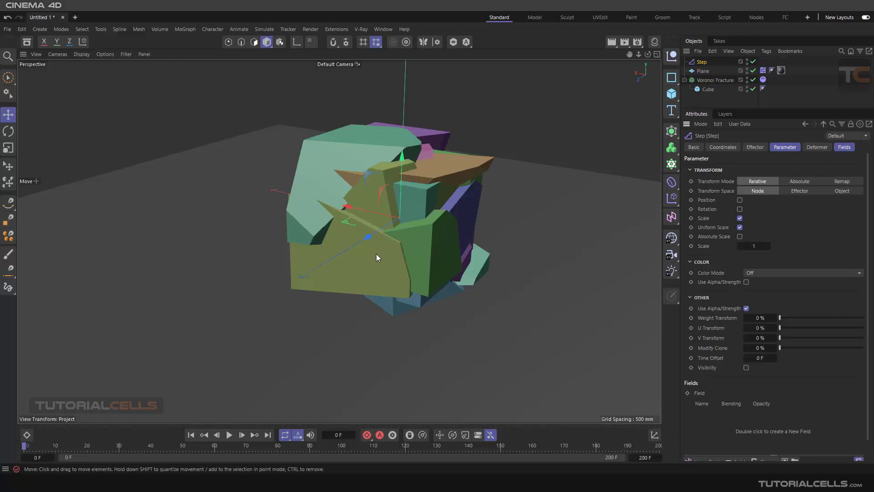
Try a uniform scale of 0.5 on the Step effector, and lower it to -0.34 so the fragments shrink progressively.
{"action": "left_click", "coordinate": [779, 147]}
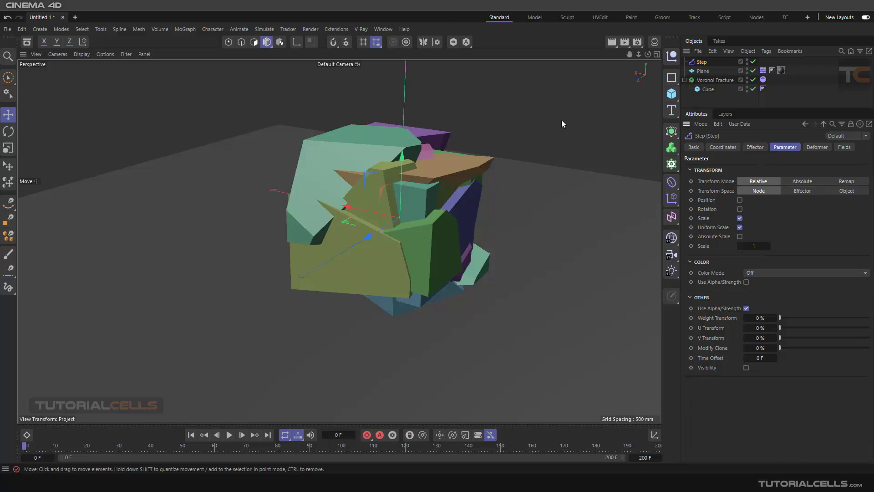
{"action": "left_click", "coordinate": [751, 246]}
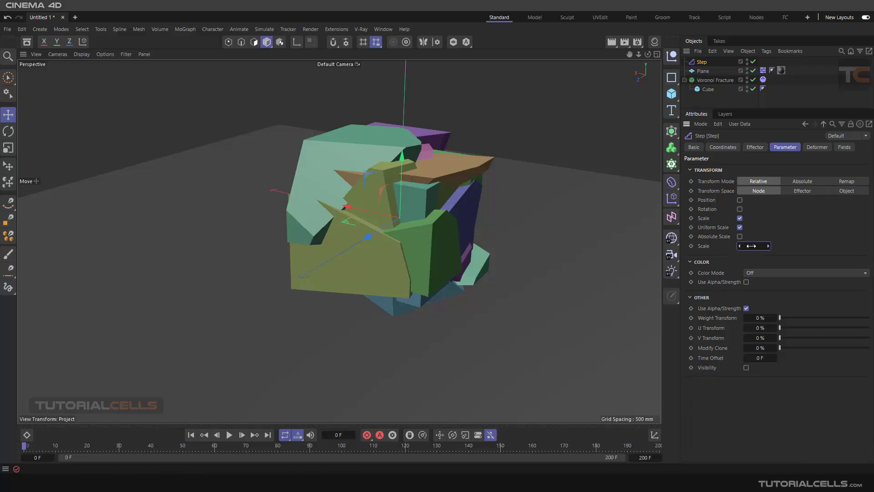
{"action": "type", "text": "0.5"}
{"action": "key", "text": "Return"}
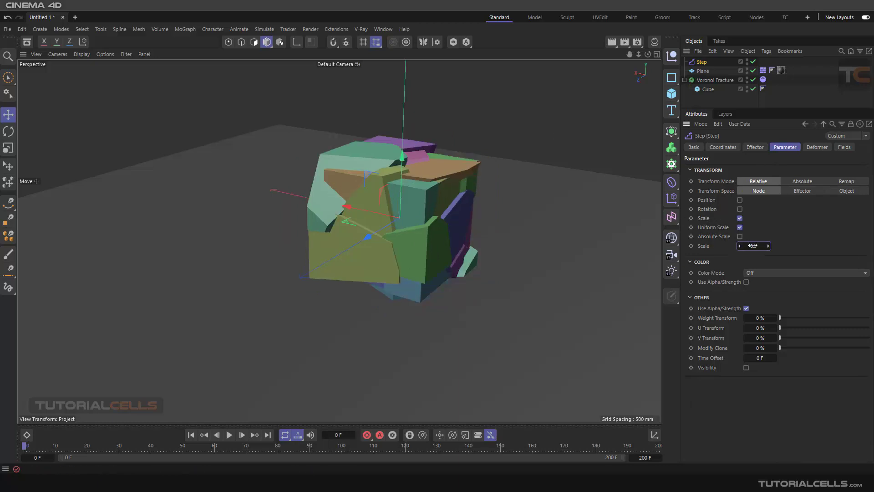
{"action": "left_click_drag", "start_coordinate": [752, 245], "coordinate": [728, 246]}
{"action": "left_click_drag", "start_coordinate": [319, 205], "coordinate": [428, 173], "text": "alt"}
{"action": "scroll", "coordinate": [421, 178], "scroll_direction": "up", "scroll_amount": 3}
{"action": "scroll", "coordinate": [416, 197], "scroll_direction": "up", "scroll_amount": 3}
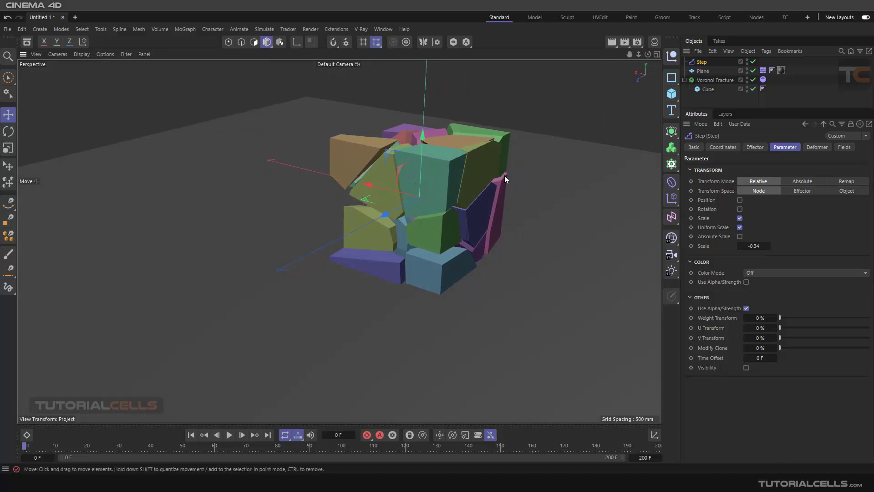
Switch the Step effector off and back on in the Voronoi Fracture's effector list to compare its effect.
{"action": "left_click", "coordinate": [697, 82]}
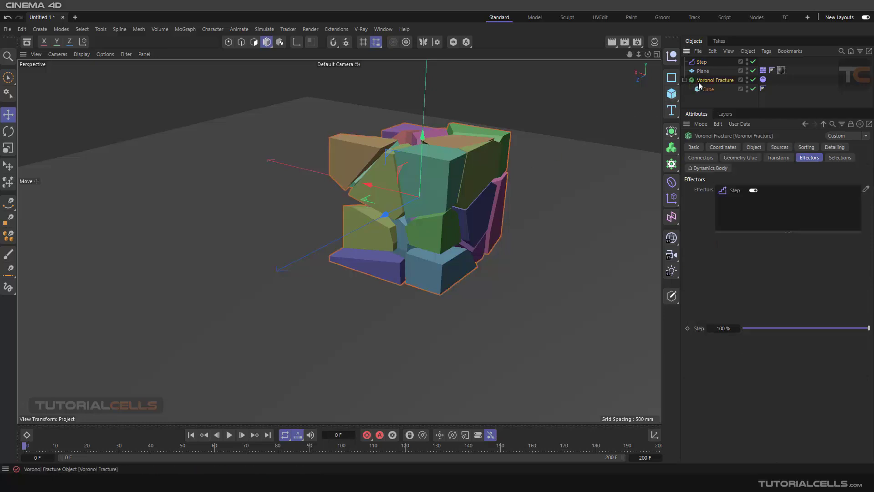
{"action": "left_click", "coordinate": [806, 147]}
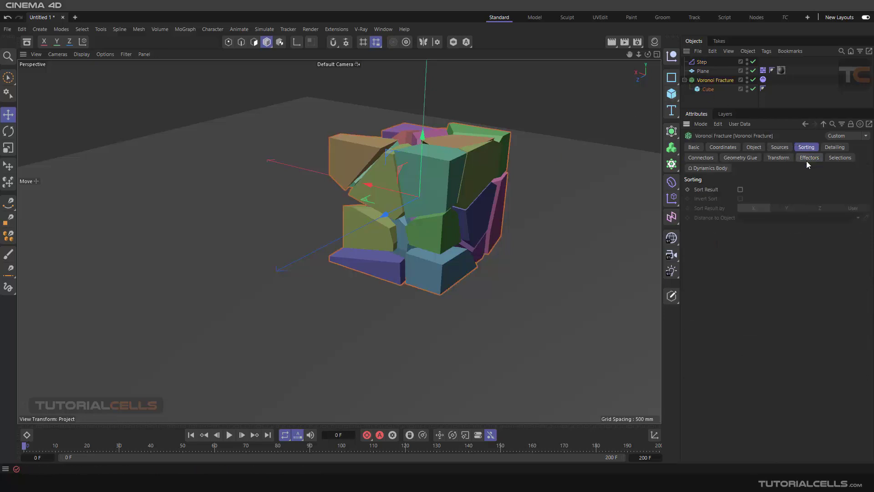
{"action": "left_click", "coordinate": [807, 159]}
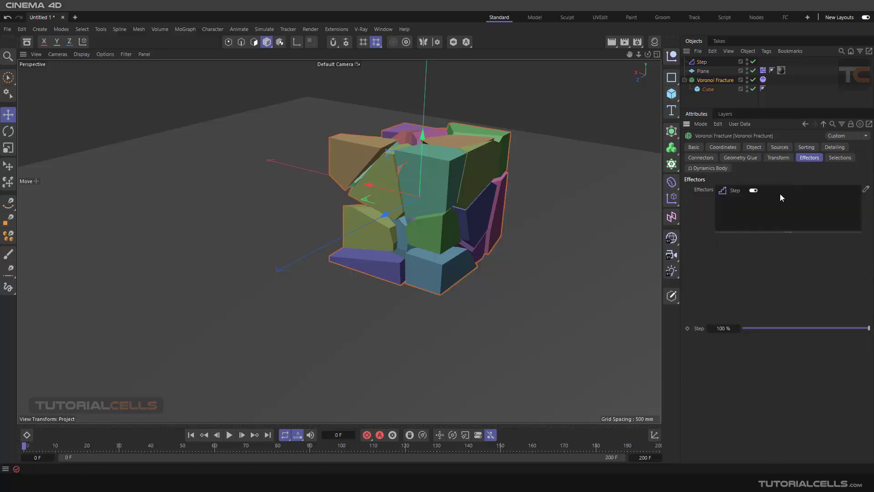
{"action": "left_click", "coordinate": [752, 190]}
{"action": "left_click", "coordinate": [752, 190]}
Enable Sort Result along X for the Voronoi Fracture, and try Invert Sort before turning it off again.
{"action": "left_click", "coordinate": [805, 147]}
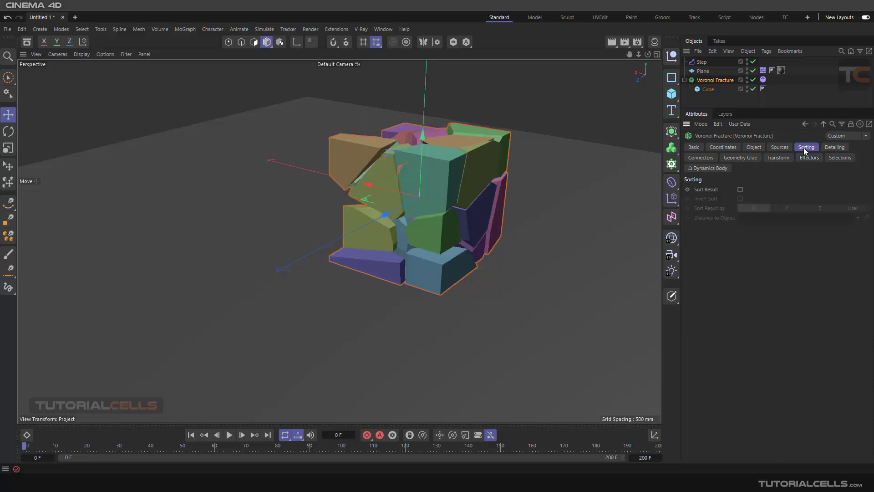
{"action": "left_click", "coordinate": [740, 190]}
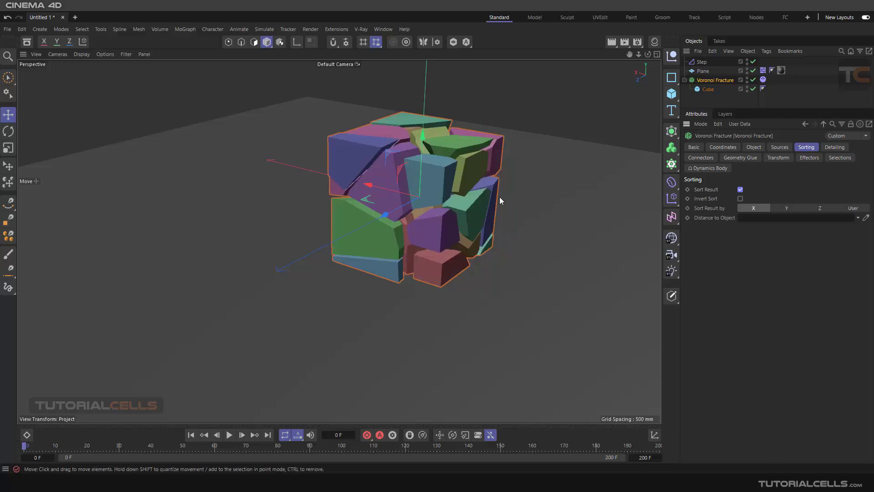
{"action": "mouse_move", "coordinate": [456, 191]}
{"action": "left_mouse_down", "text": "alt"}
{"action": "mouse_move", "coordinate": [501, 180]}
{"action": "mouse_move", "coordinate": [454, 174]}
{"action": "mouse_move", "coordinate": [329, 189]}
{"action": "mouse_move", "coordinate": [619, 179]}
{"action": "mouse_move", "coordinate": [521, 161]}
{"action": "mouse_move", "coordinate": [464, 201]}
{"action": "mouse_move", "coordinate": [340, 196]}
{"action": "mouse_move", "coordinate": [461, 193]}
{"action": "mouse_move", "coordinate": [461, 203]}
{"action": "left_mouse_up", "text": "alt"}
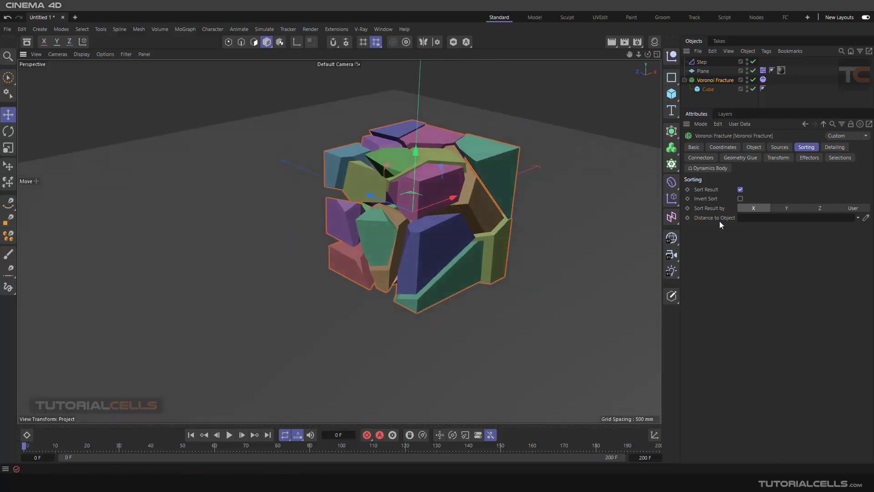
{"action": "left_click", "coordinate": [740, 199]}
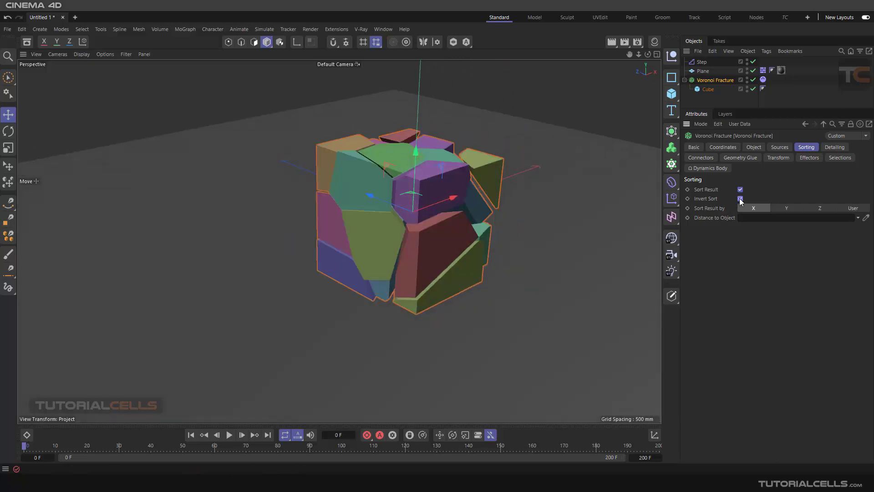
{"action": "left_click", "coordinate": [740, 199]}
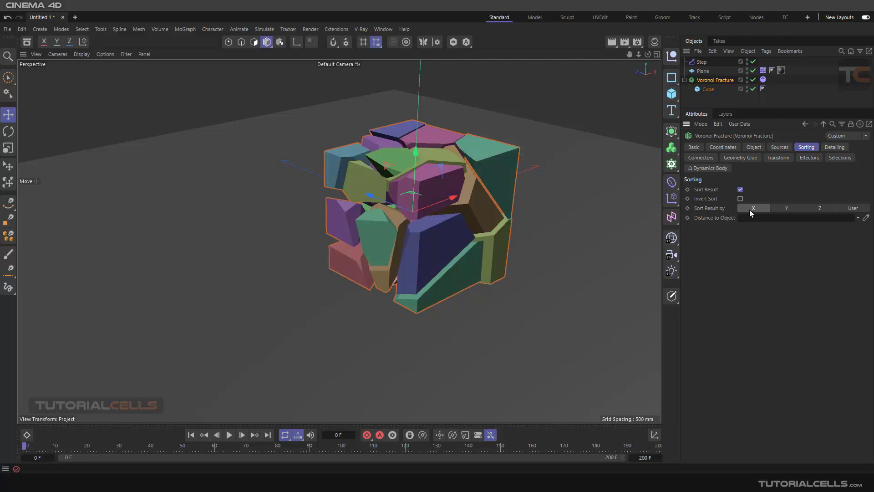
Try sorting the fragments by Y, Z and a custom User direction, and return the sorting to X.
{"action": "left_click", "coordinate": [777, 207]}
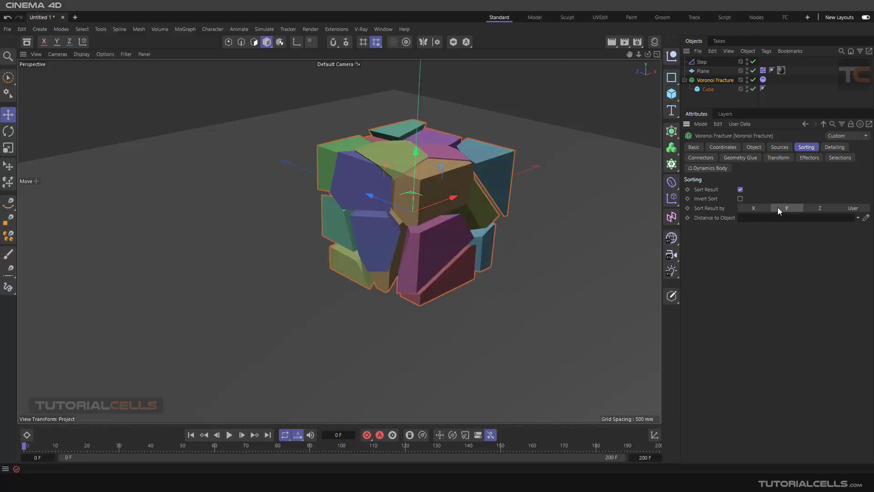
{"action": "left_click", "coordinate": [812, 207]}
{"action": "left_click", "coordinate": [842, 208]}
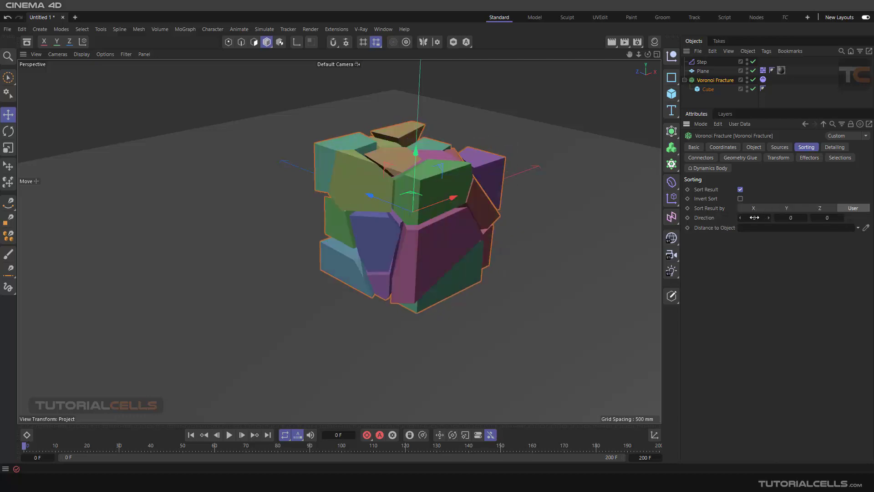
{"action": "left_click_drag", "start_coordinate": [792, 217], "coordinate": [784, 217]}
{"action": "left_click", "coordinate": [756, 208]}
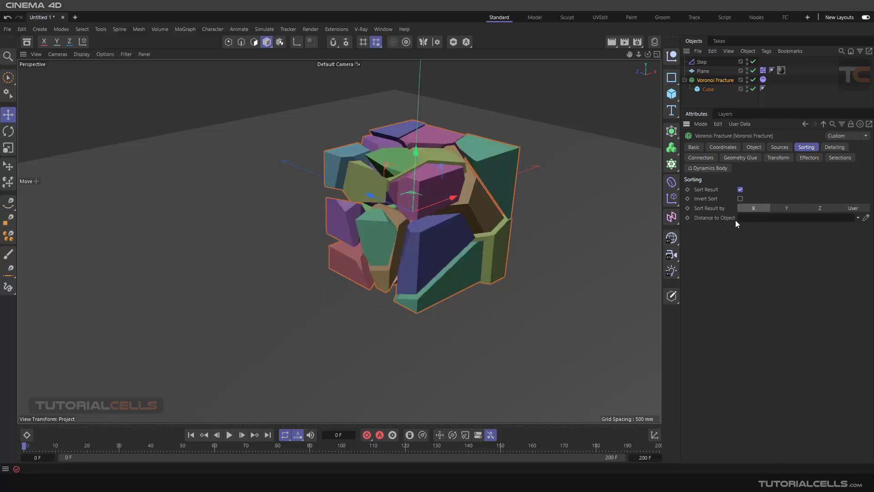
Create a null and assign it as the Distance to Object in the Voronoi Fracture's sorting settings.
{"action": "left_click_drag", "start_coordinate": [628, 220], "coordinate": [447, 201], "text": "alt"}
{"action": "left_click", "coordinate": [672, 57]}
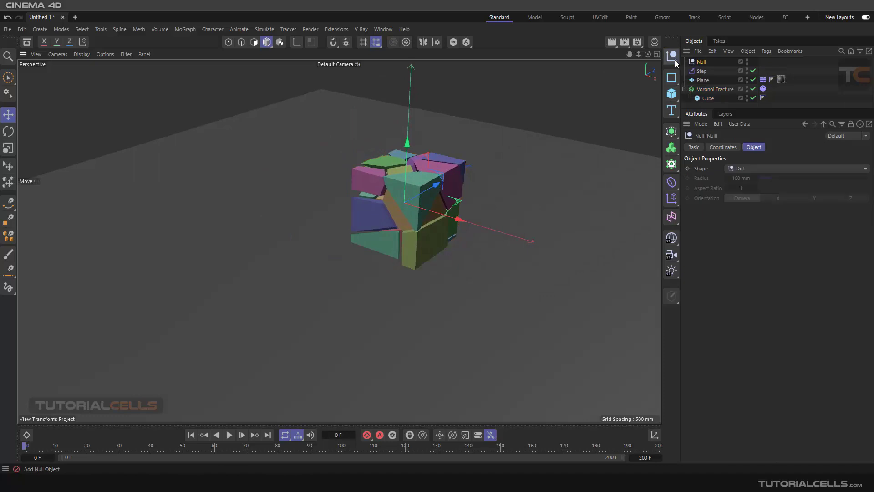
{"action": "left_click", "coordinate": [713, 89]}
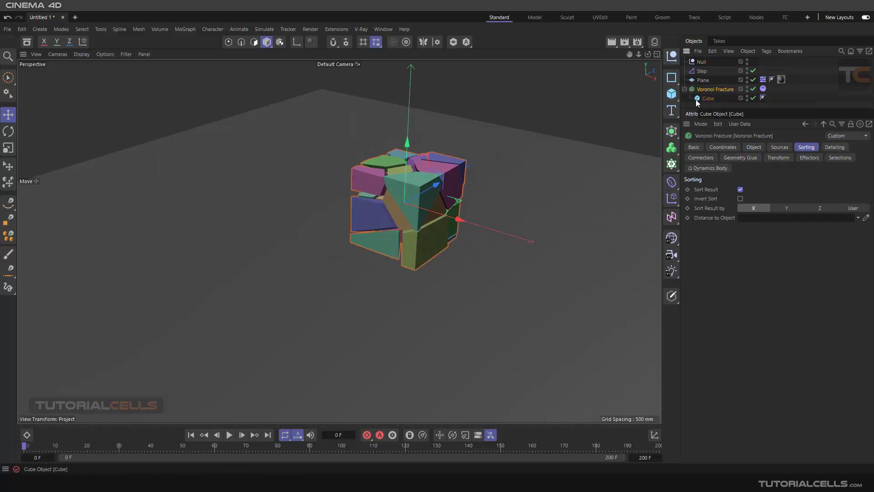
{"action": "left_click_drag", "start_coordinate": [702, 61], "coordinate": [755, 218]}
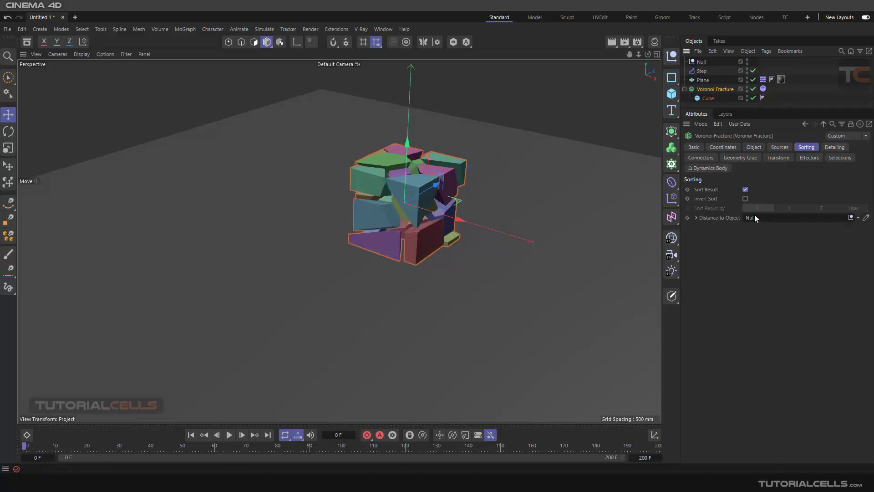
Move the null around the fractured cube to test how its distance changes the fragment sorting.
{"action": "left_click", "coordinate": [702, 61]}
{"action": "left_click_drag", "start_coordinate": [441, 205], "coordinate": [532, 242]}
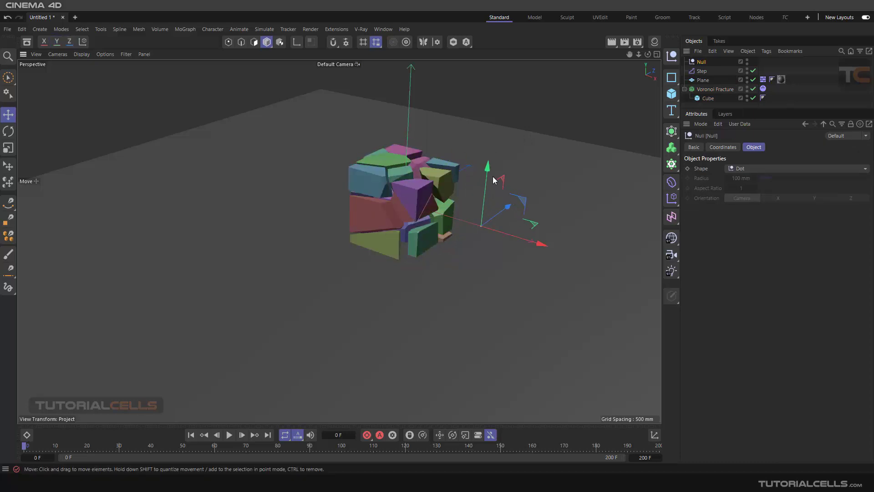
{"action": "left_click_drag", "start_coordinate": [493, 180], "coordinate": [446, 201]}
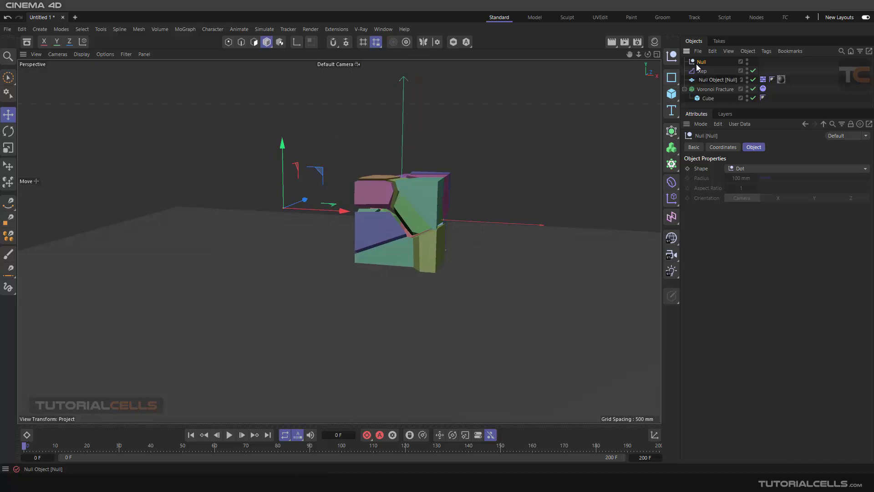
Delete the null and turn off Sort Result on the Voronoi Fracture.
{"action": "key", "text": "Delete"}
{"action": "left_click", "coordinate": [708, 79]}
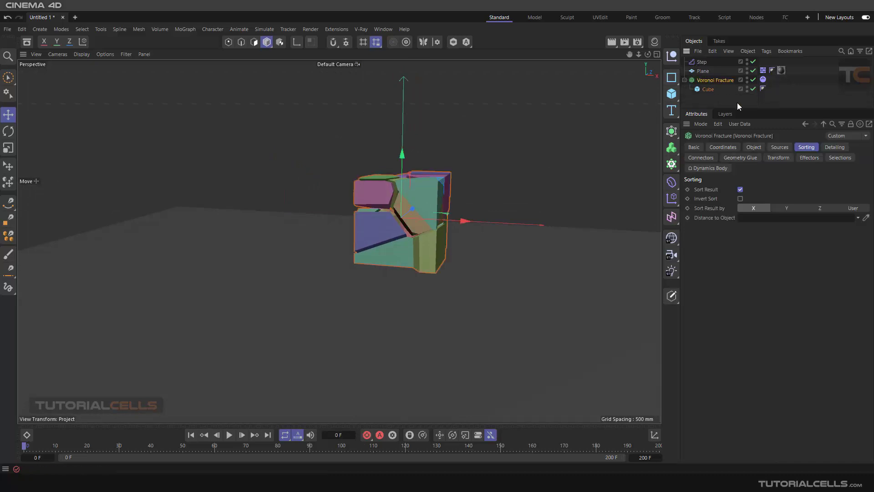
{"action": "left_click", "coordinate": [740, 190]}
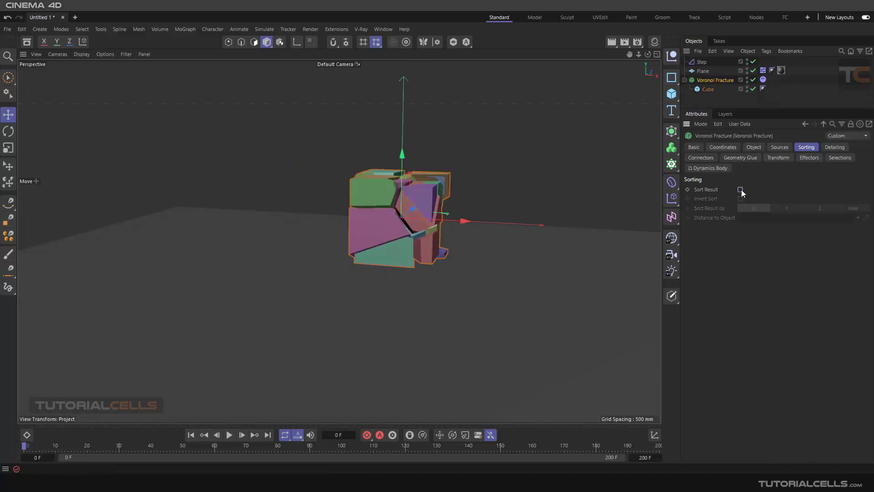
Delete the Step effector from the scene.
{"action": "scroll", "coordinate": [542, 184], "scroll_direction": "up", "scroll_amount": 3}
{"action": "left_click", "coordinate": [701, 62]}
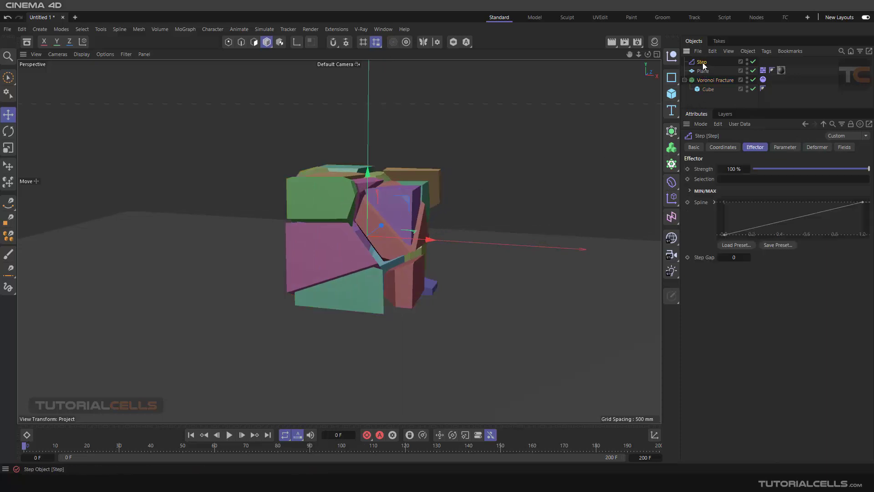
{"action": "key", "text": "Delete"}
{"action": "left_click_drag", "start_coordinate": [509, 164], "coordinate": [504, 186], "text": "alt"}
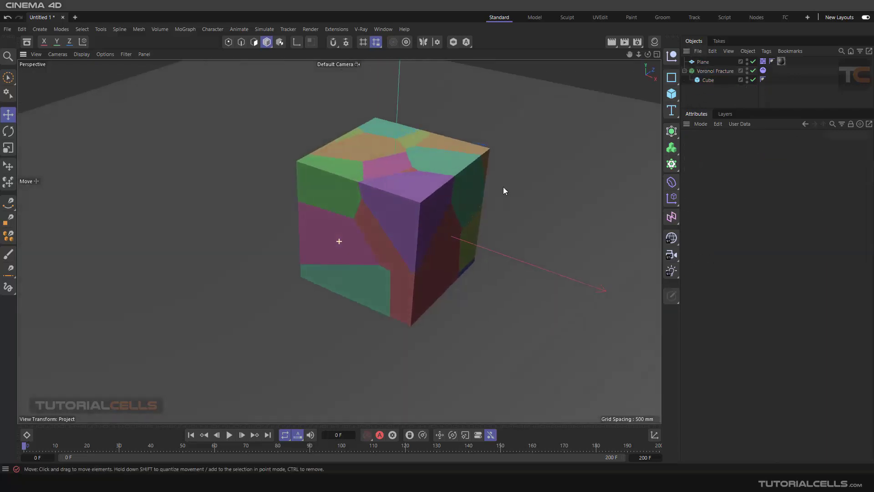
Open the Voronoi Fracture's Detailing settings and run the simulation until the cube has collapsed into fragments, pausing it at frame 44.
{"action": "left_click", "coordinate": [716, 71]}
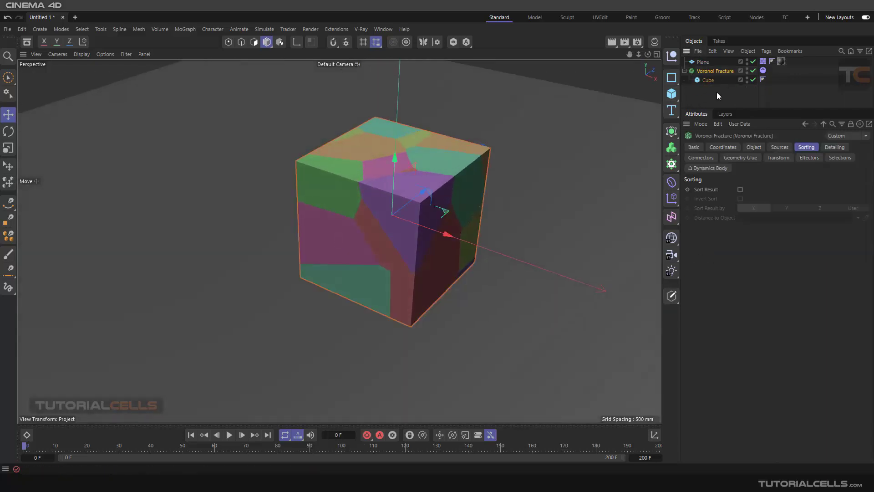
{"action": "left_click", "coordinate": [828, 150]}
{"action": "left_click_drag", "start_coordinate": [433, 259], "coordinate": [433, 231], "text": "alt"}
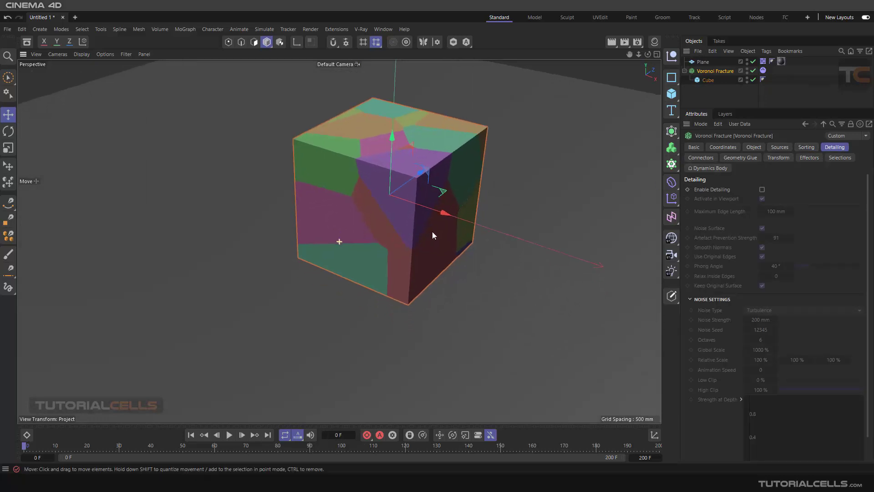
{"action": "left_click", "coordinate": [229, 434]}
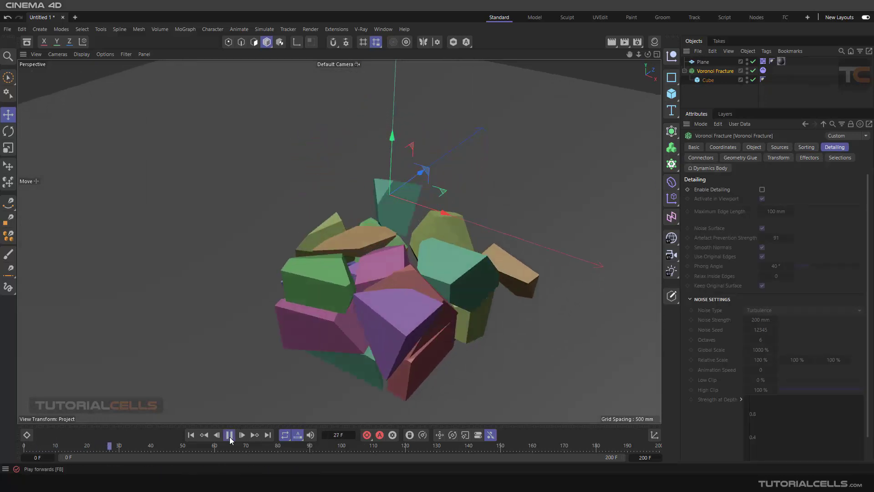
{"action": "left_click", "coordinate": [229, 435]}
{"action": "left_click_drag", "start_coordinate": [395, 310], "coordinate": [410, 236], "text": "alt"}
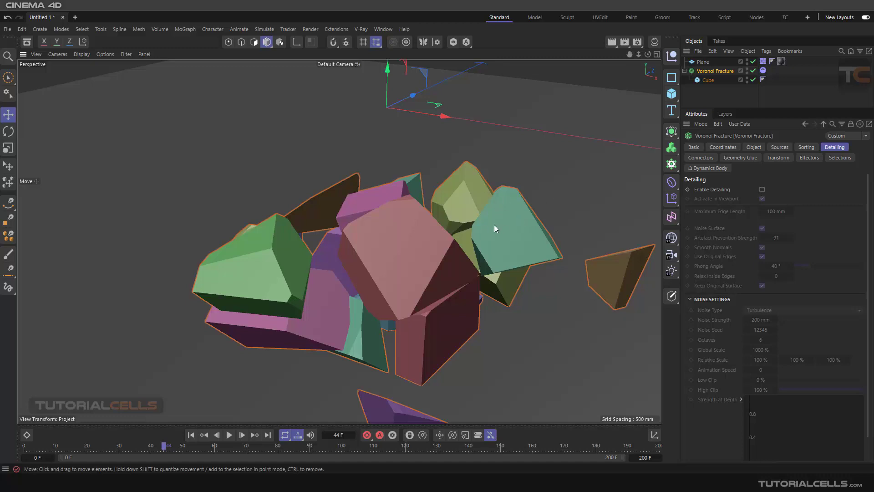
Enable detailing on the Voronoi Fracture and inspect the inner surfaces of the fragments up close.
{"action": "left_click", "coordinate": [761, 189]}
{"action": "scroll", "coordinate": [433, 257], "scroll_direction": "up", "scroll_amount": 5}
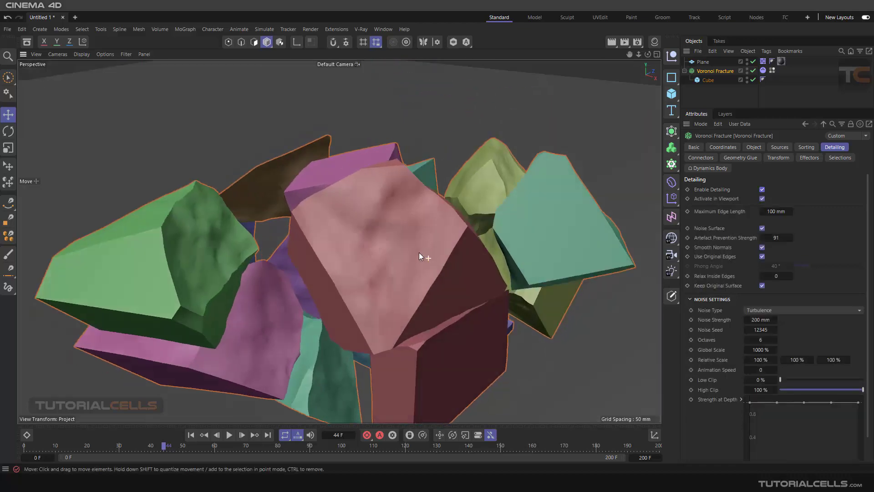
{"action": "left_click_drag", "start_coordinate": [418, 252], "coordinate": [360, 197], "text": "alt"}
Inspect the mesh of the fragments and the unbroken cube at frame 0 in Gouraud Shading (Lines), and restore Gouraud Shading.
{"action": "left_click", "coordinate": [81, 55]}
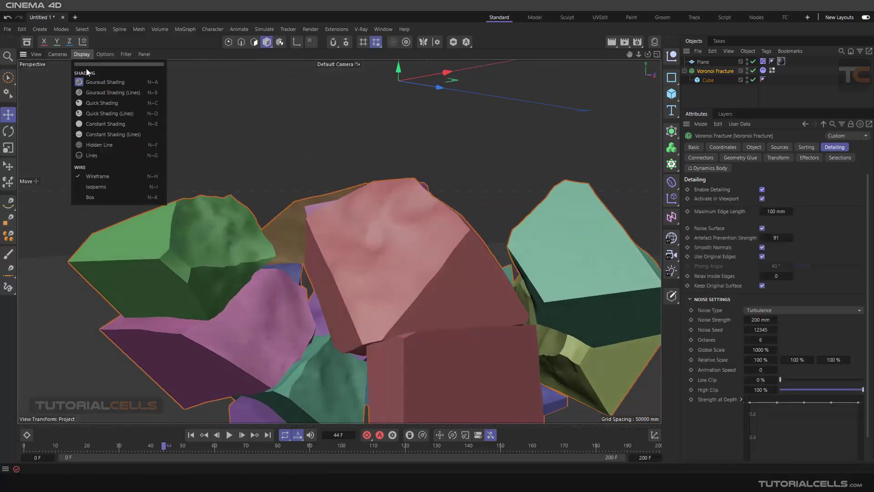
{"action": "left_click", "coordinate": [100, 90]}
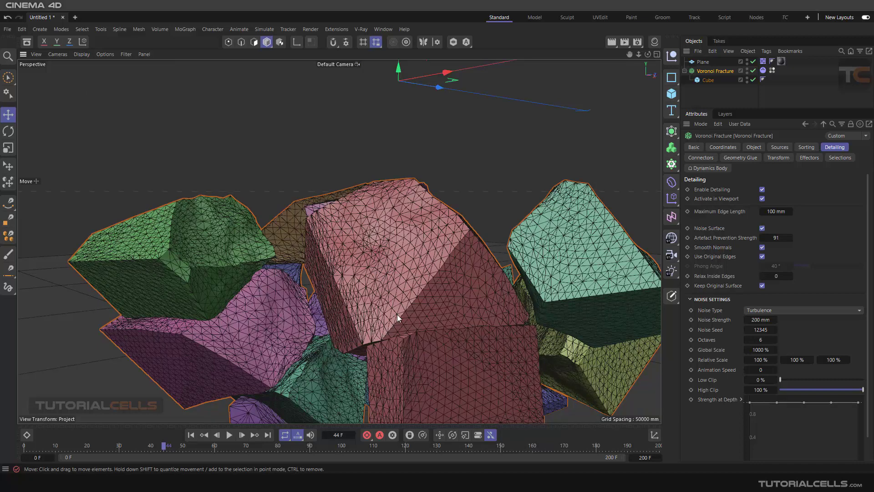
{"action": "left_click", "coordinate": [191, 435]}
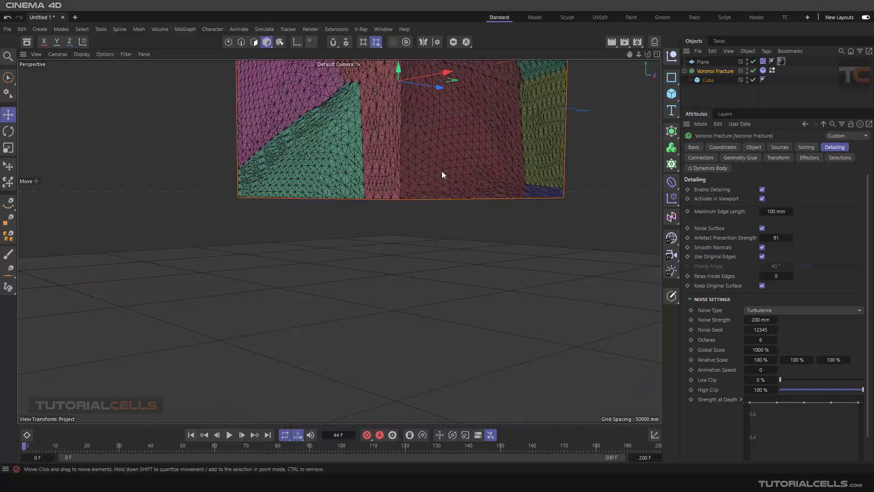
{"action": "key", "text": "o"}
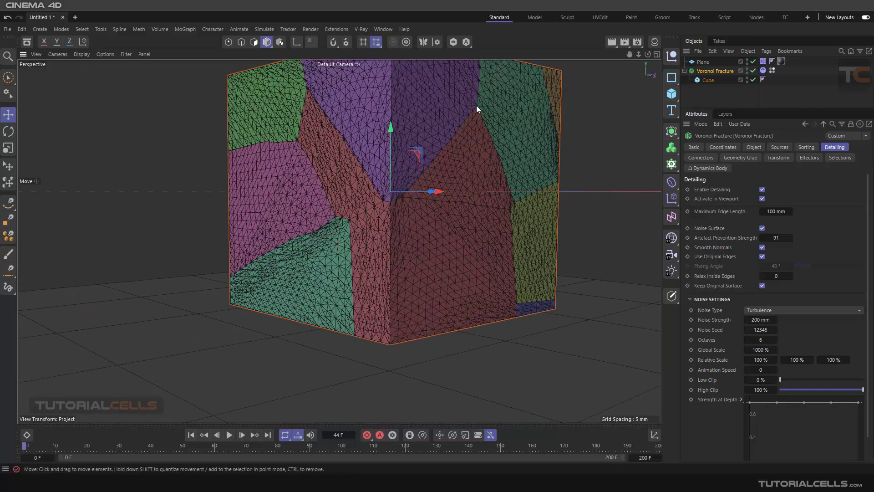
{"action": "left_click", "coordinate": [81, 54]}
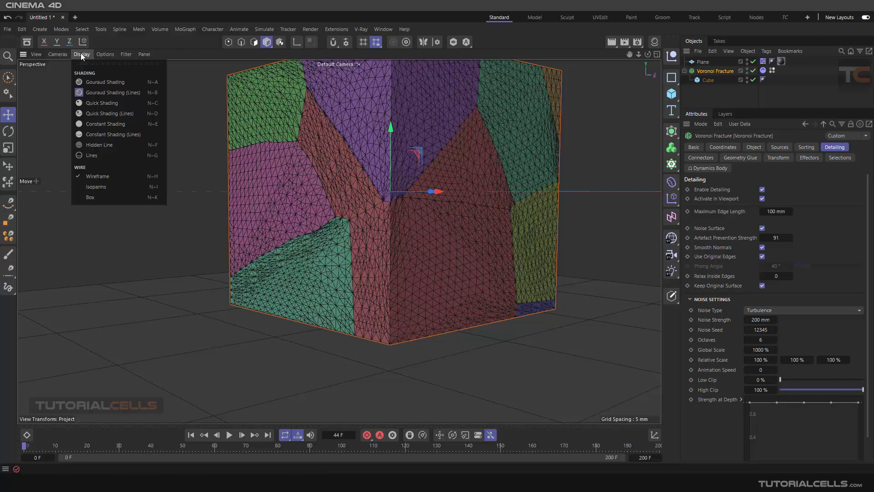
{"action": "left_click", "coordinate": [92, 78]}
Replay the simulation with detailing enabled up to frame 66 and examine the broken surfaces of the fragments.
{"action": "left_click_drag", "start_coordinate": [386, 157], "coordinate": [342, 303], "text": "alt"}
{"action": "scroll", "coordinate": [394, 194], "scroll_direction": "down", "scroll_amount": 3}
{"action": "left_click", "coordinate": [228, 433]}
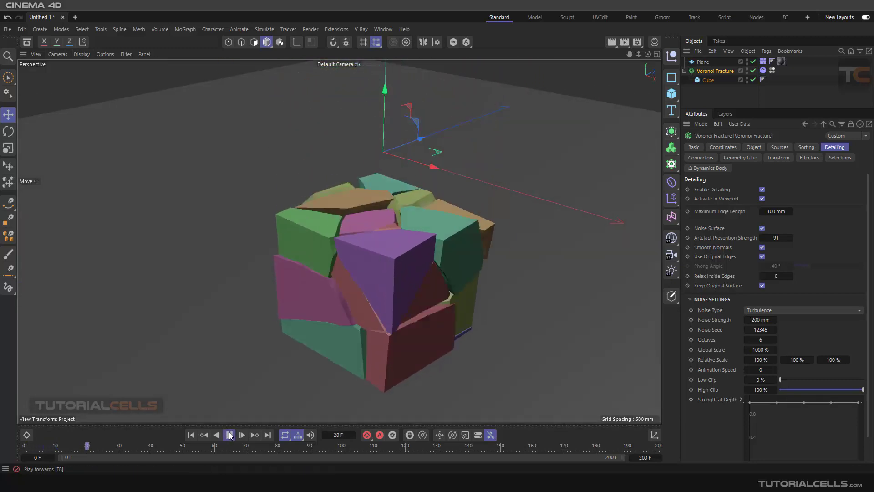
{"action": "left_click", "coordinate": [230, 435]}
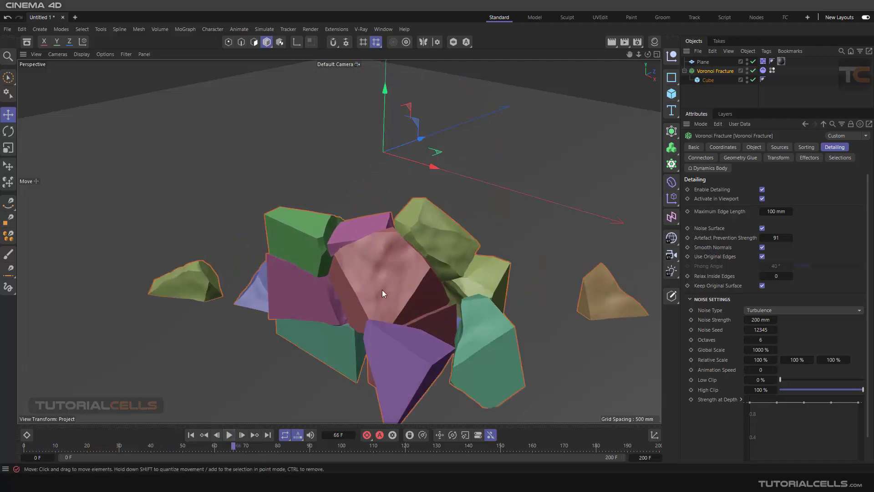
{"action": "scroll", "coordinate": [384, 283], "scroll_direction": "up", "scroll_amount": 6}
{"action": "left_click_drag", "start_coordinate": [399, 275], "coordinate": [429, 271], "text": "alt"}
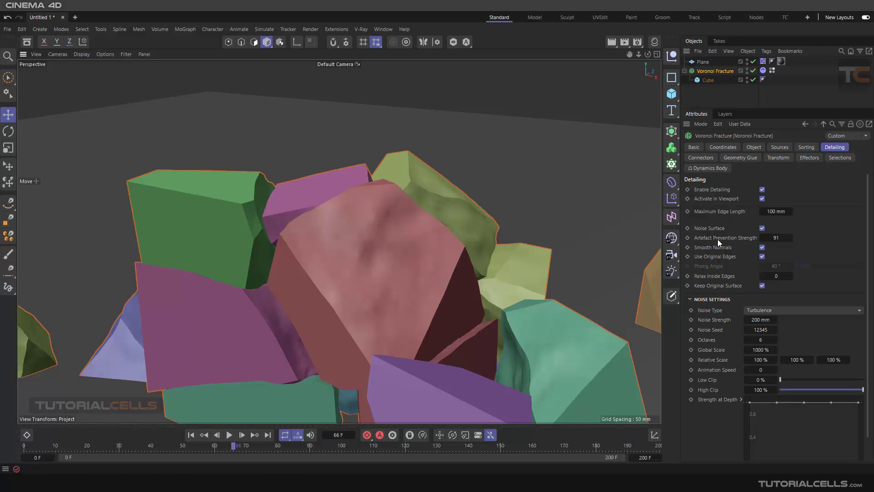
Turn Activate in Viewport and Noise Surface off and back on to compare their effect on the fragments and unbroken cube.
{"action": "left_click", "coordinate": [761, 199]}
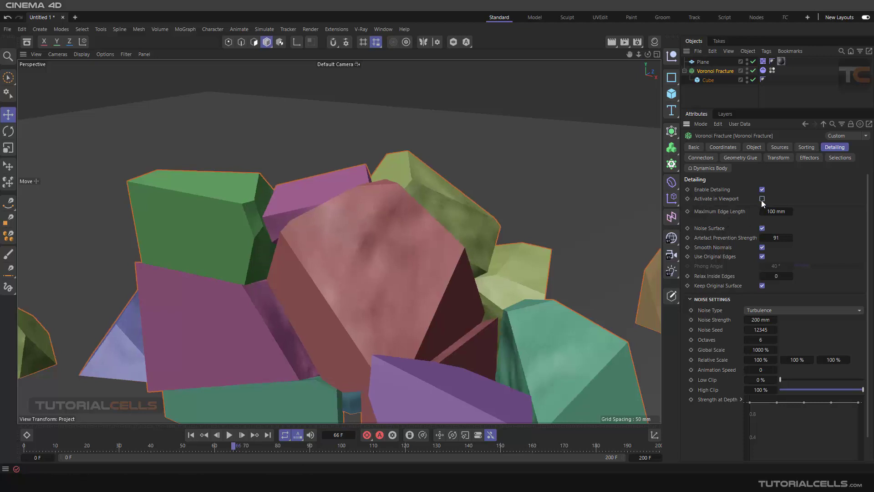
{"action": "left_click", "coordinate": [761, 198]}
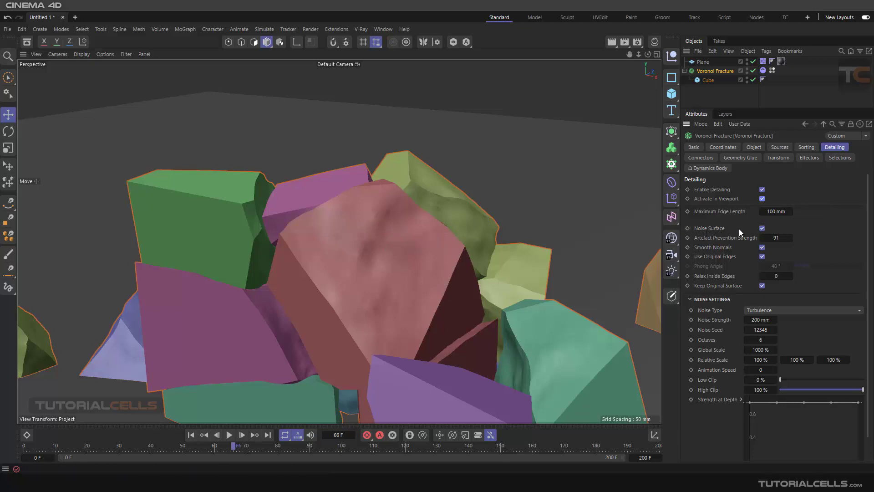
{"action": "left_click", "coordinate": [762, 228]}
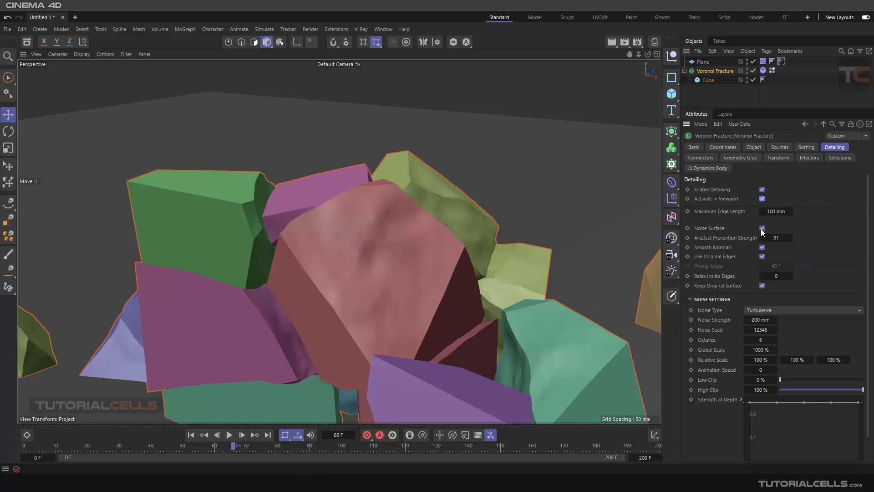
{"action": "left_click", "coordinate": [190, 435]}
{"action": "scroll", "coordinate": [383, 191], "scroll_direction": "down", "scroll_amount": 10}
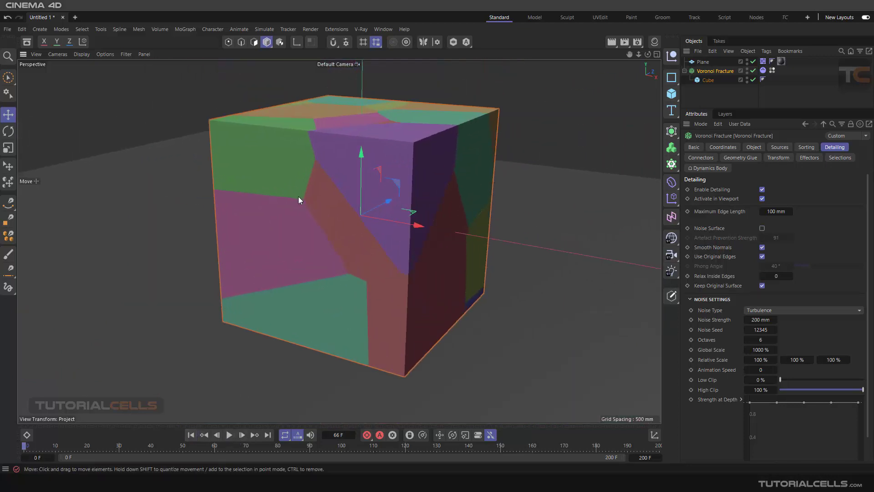
{"action": "left_click", "coordinate": [762, 228]}
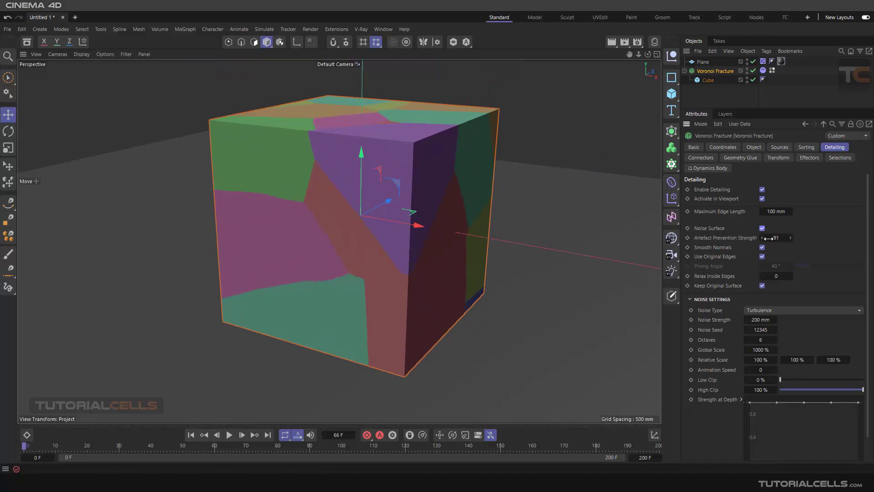
Set the Artefact Prevention Strength to 70 and briefly turn off Keep Original Surface to compare the cube's outer faces.
{"action": "left_click_drag", "start_coordinate": [768, 237], "coordinate": [711, 247]}
{"action": "left_click", "coordinate": [762, 285]}
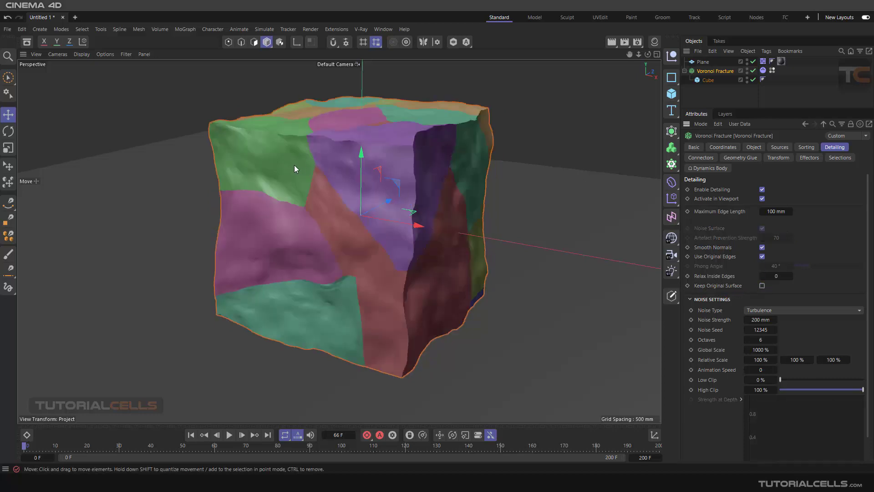
{"action": "left_click", "coordinate": [761, 286]}
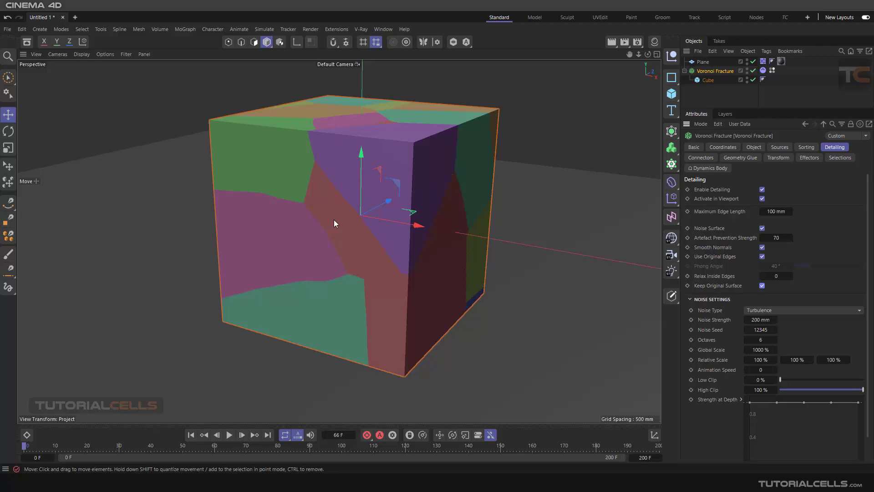
Run the simulation to frame 95 and toggle Keep Original Surface off and on to compare the collapsed fragments.
{"action": "key", "text": "F8"}
{"action": "middle_click_drag", "start_coordinate": [387, 345], "coordinate": [403, 228], "text": "alt"}
{"action": "left_click", "coordinate": [230, 435]}
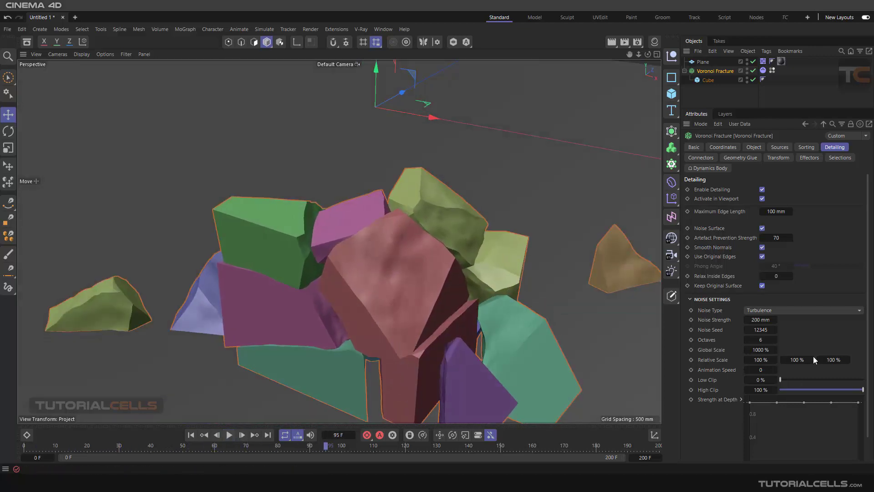
{"action": "left_click", "coordinate": [762, 286]}
{"action": "left_click", "coordinate": [762, 286]}
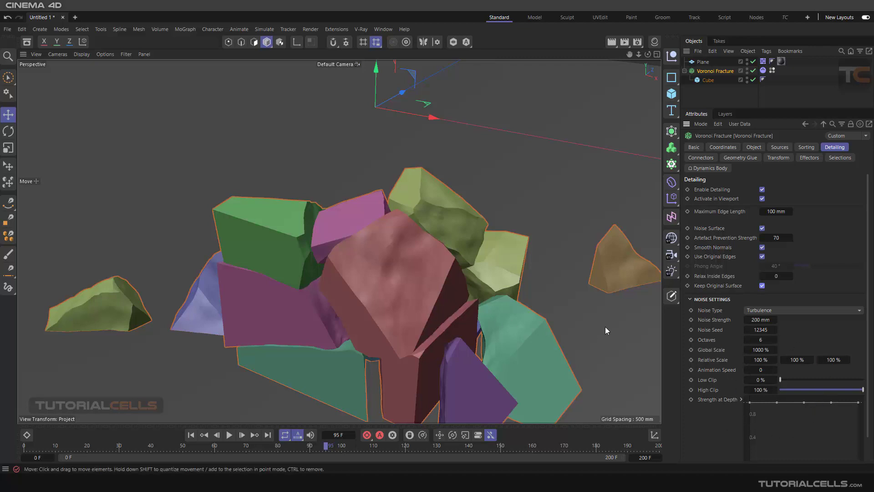
Change the detailing Noise Type to Voronoi 1.
{"action": "left_click", "coordinate": [746, 310]}
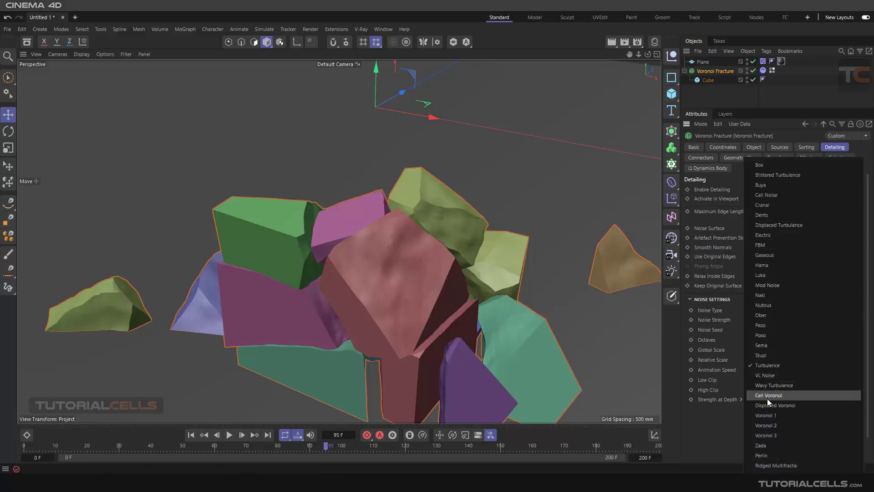
{"action": "left_click", "coordinate": [770, 415]}
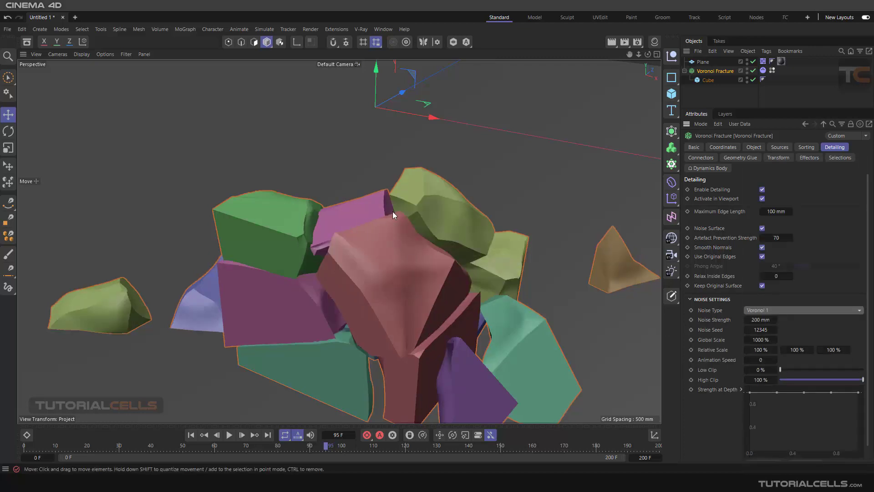
{"action": "left_click", "coordinate": [761, 310]}
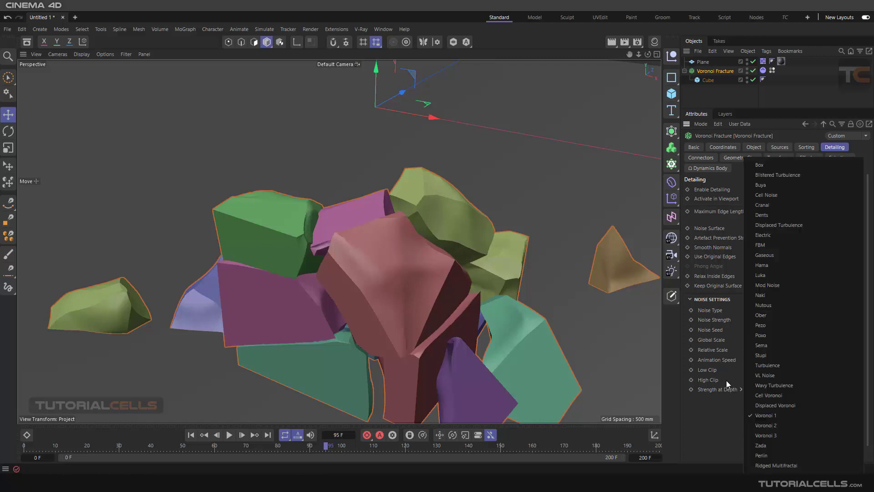
{"action": "left_click", "coordinate": [714, 450]}
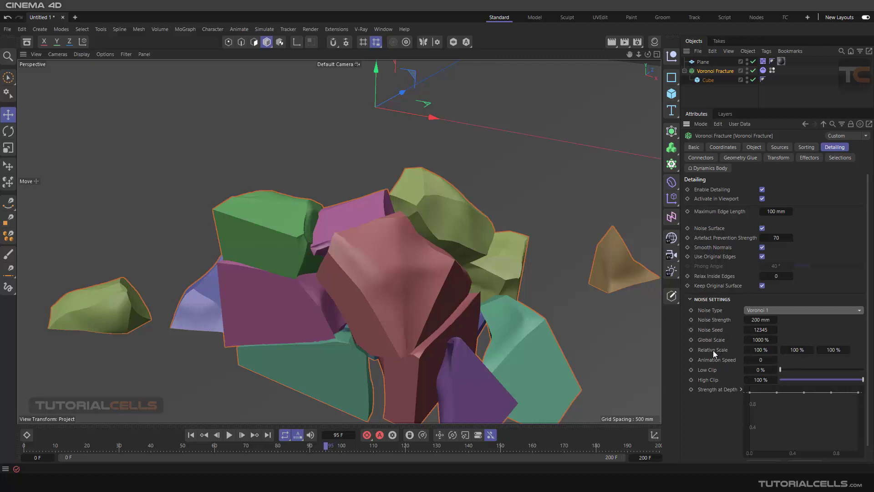
Set the noise Animation Speed to 2.3, play the animation to test it and return to the first frame.
{"action": "left_click", "coordinate": [760, 360]}
{"action": "type", "text": "2.3"}
{"action": "left_click", "coordinate": [229, 434]}
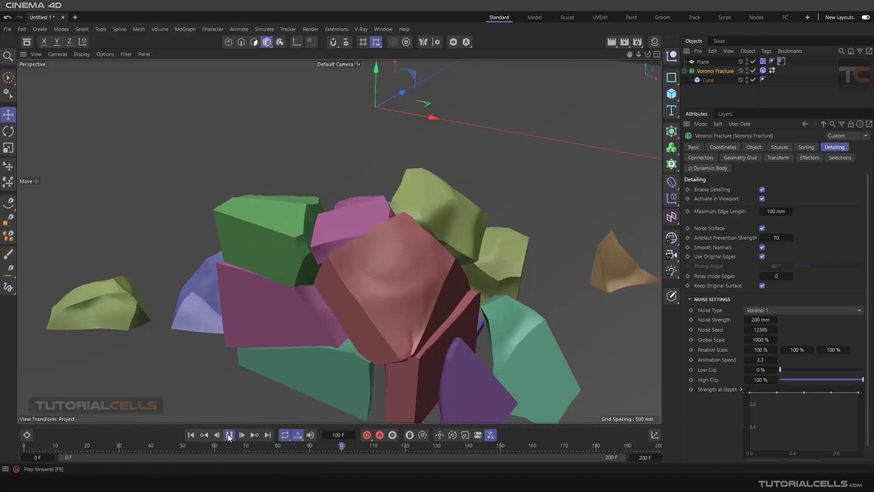
{"action": "left_click", "coordinate": [192, 435]}
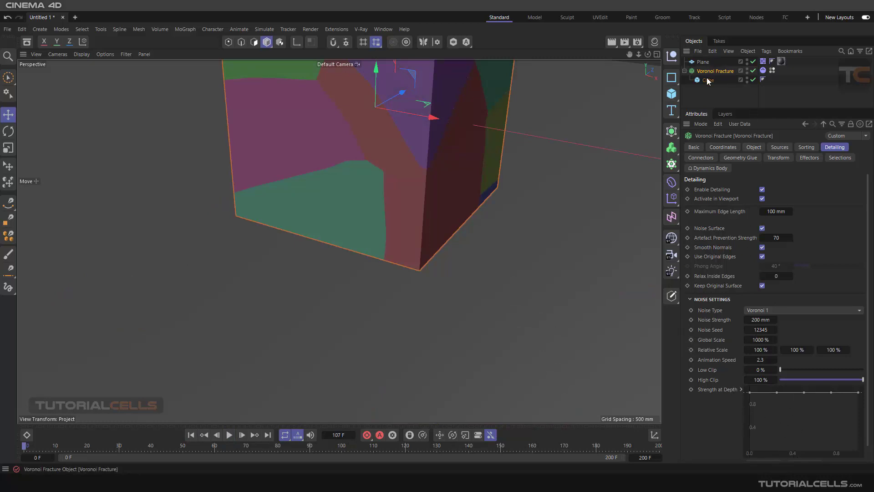
Disable detailing on the Voronoi Fracture and open its Connectors settings with the whole cube in view.
{"action": "left_click", "coordinate": [762, 189]}
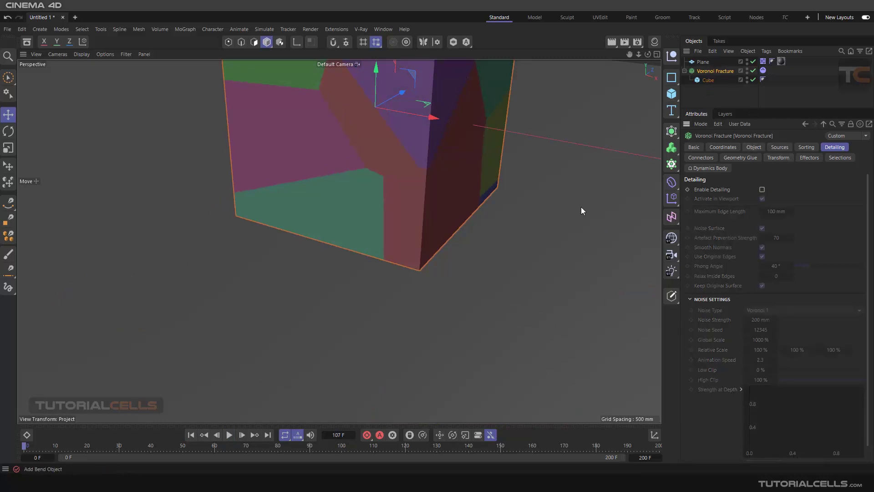
{"action": "left_click", "coordinate": [692, 158]}
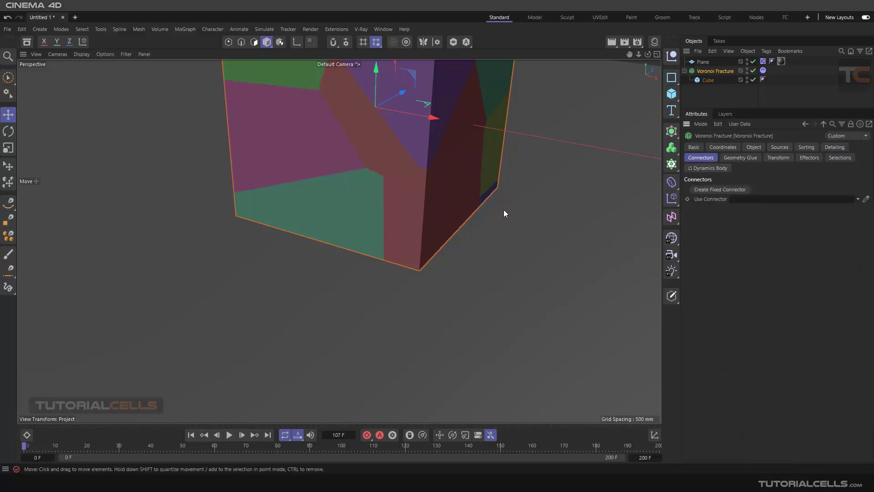
{"action": "scroll", "coordinate": [503, 214], "scroll_direction": "down", "scroll_amount": 5}
{"action": "middle_click_drag", "start_coordinate": [458, 224], "coordinate": [464, 201], "text": "alt"}
{"action": "left_click_drag", "start_coordinate": [464, 201], "coordinate": [426, 232], "text": "alt"}
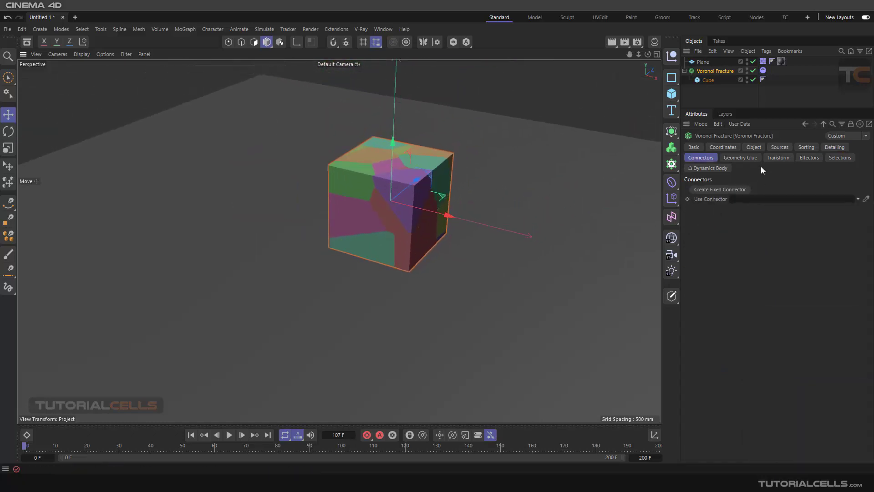
{"action": "left_click", "coordinate": [749, 158]}
{"action": "left_click", "coordinate": [701, 160]}
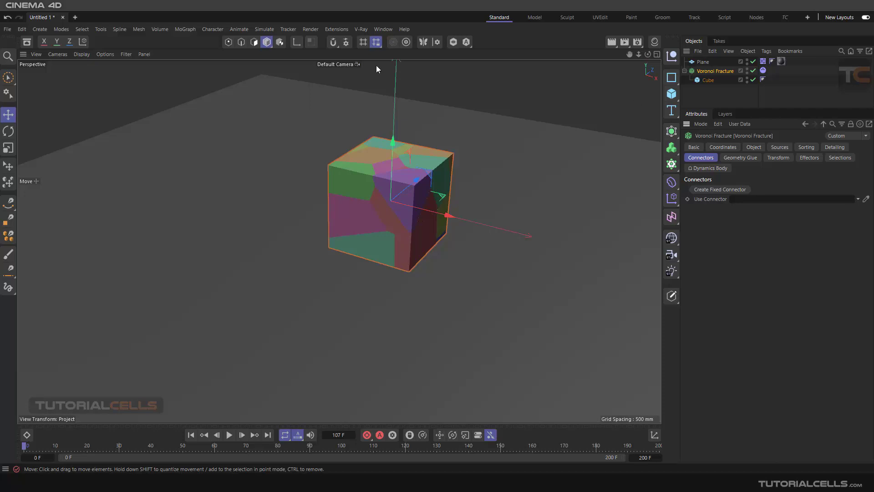
Resize the cube into a thin upright wall about 8910 mm long, 5760 mm high and 89 mm thick.
{"action": "left_click", "coordinate": [698, 83]}
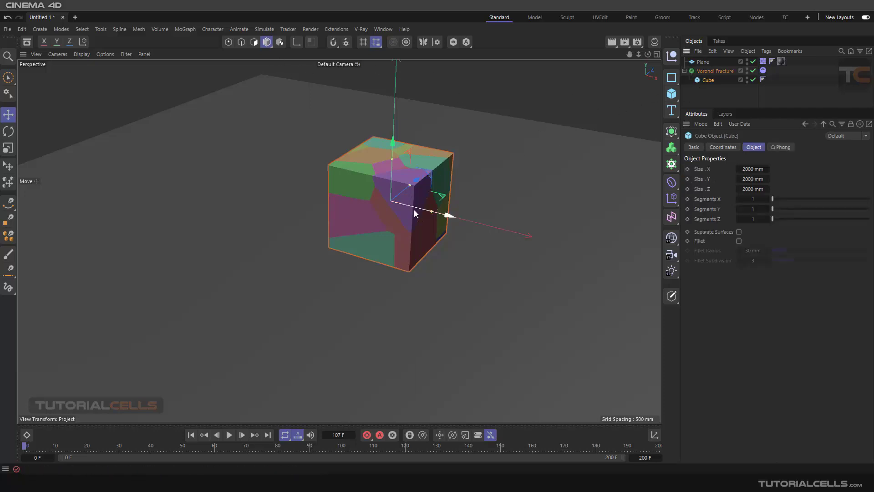
{"action": "left_click_drag", "start_coordinate": [431, 211], "coordinate": [596, 253]}
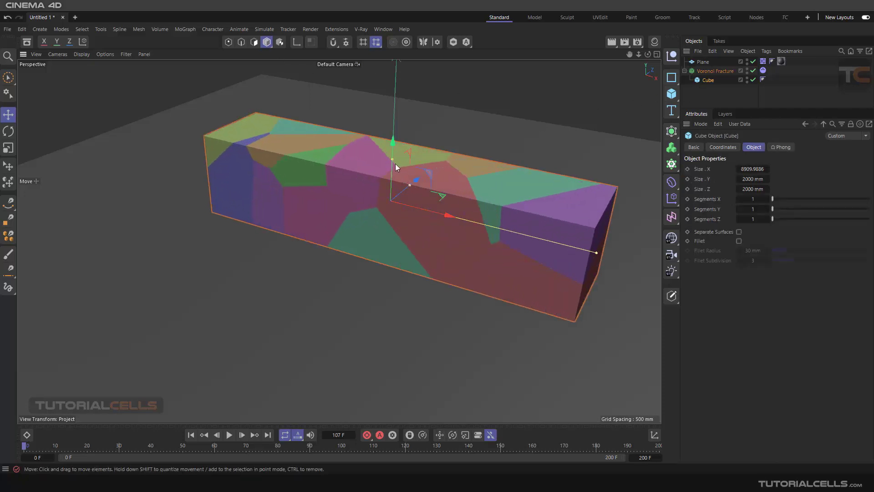
{"action": "left_click_drag", "start_coordinate": [395, 165], "coordinate": [395, 74]}
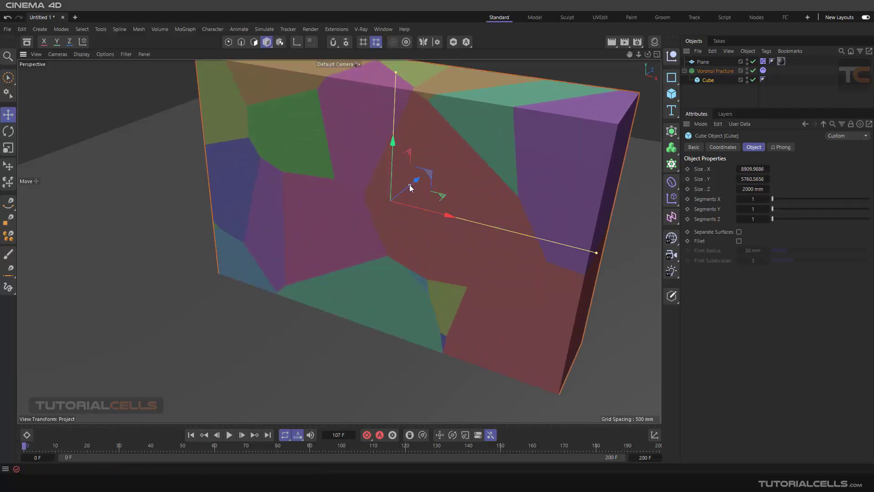
{"action": "mouse_move", "coordinate": [410, 187]}
{"action": "left_mouse_down"}
{"action": "mouse_move", "coordinate": [387, 193]}
{"action": "mouse_move", "coordinate": [433, 197]}
{"action": "mouse_move", "coordinate": [413, 183]}
{"action": "mouse_move", "coordinate": [400, 196]}
{"action": "left_mouse_up"}
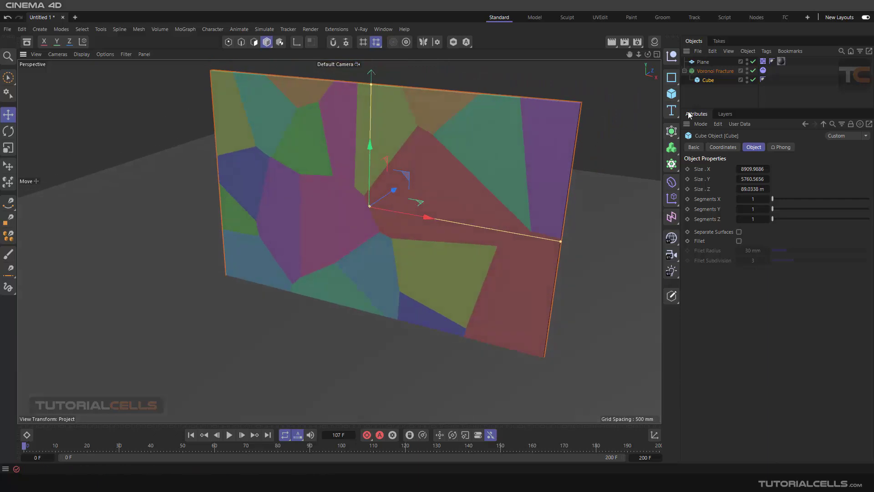
Set the Point Amount of the Voronoi Fracture's distribution source to 214.
{"action": "left_click", "coordinate": [714, 71]}
{"action": "left_click", "coordinate": [779, 146]}
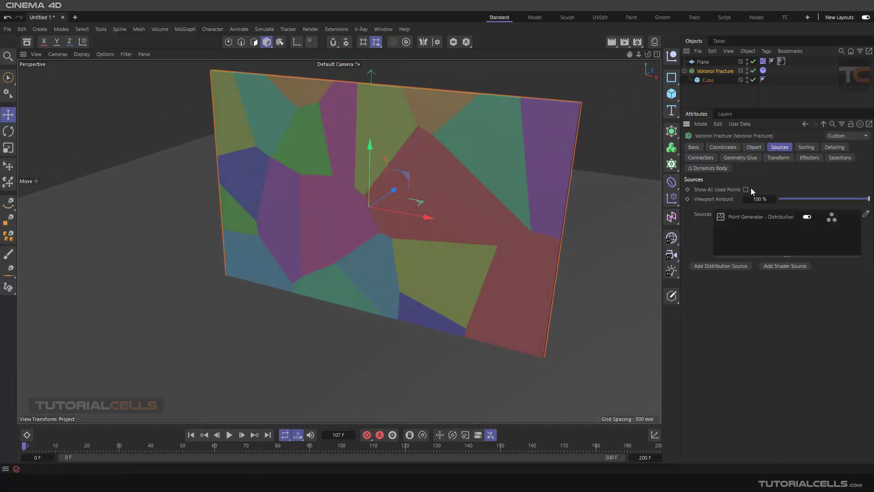
{"action": "left_click", "coordinate": [741, 217]}
{"action": "left_click_drag", "start_coordinate": [769, 325], "coordinate": [787, 324]}
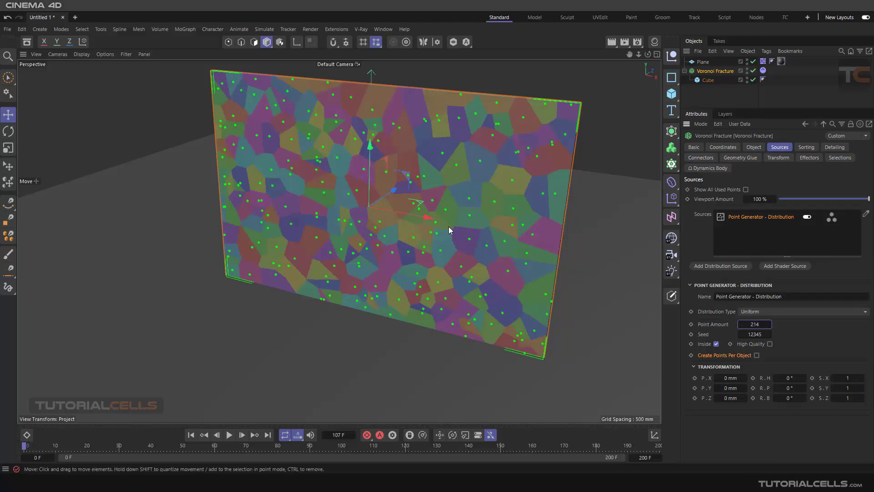
{"action": "mouse_move", "coordinate": [449, 230]}
{"action": "left_mouse_down", "text": "alt"}
{"action": "mouse_move", "coordinate": [432, 236]}
{"action": "mouse_move", "coordinate": [291, 225]}
{"action": "mouse_move", "coordinate": [398, 226]}
{"action": "mouse_move", "coordinate": [228, 218]}
{"action": "mouse_move", "coordinate": [238, 211]}
{"action": "mouse_move", "coordinate": [450, 227]}
{"action": "left_mouse_up", "text": "alt"}
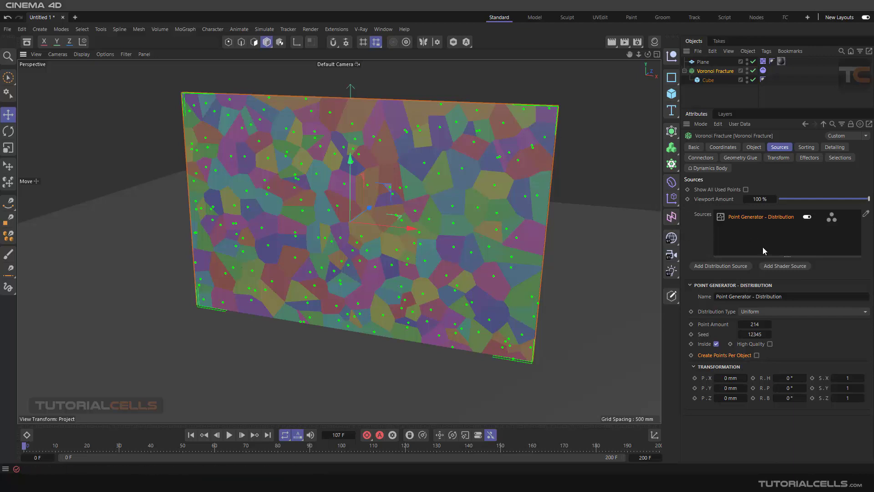
Create a fixed connector on the Voronoi Fracture, then play the simulation to frame 29 and return to the first frame.
{"action": "left_click", "coordinate": [700, 157]}
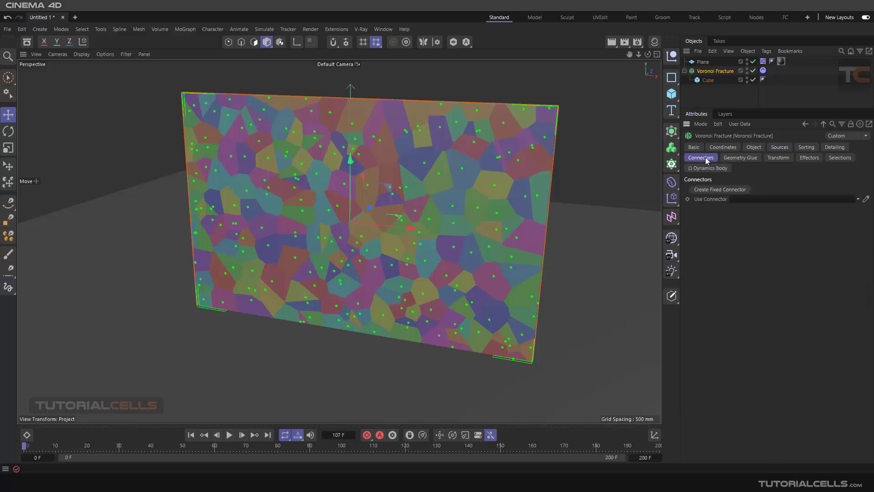
{"action": "left_click", "coordinate": [718, 190]}
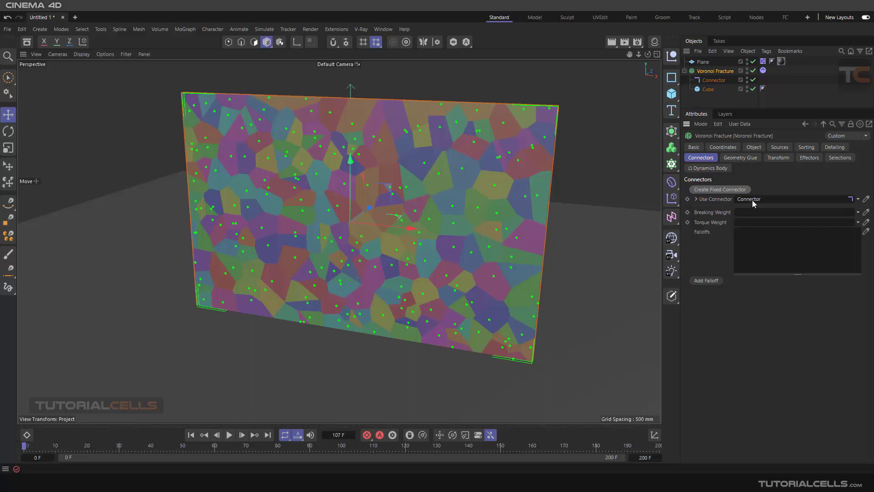
{"action": "scroll", "coordinate": [546, 207], "scroll_direction": "down", "scroll_amount": 3}
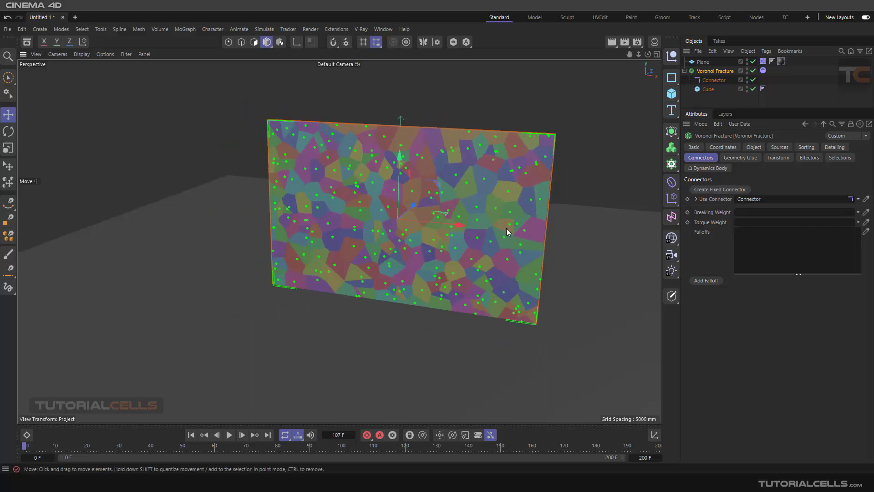
{"action": "middle_click_drag", "start_coordinate": [506, 230], "coordinate": [475, 233], "text": "alt"}
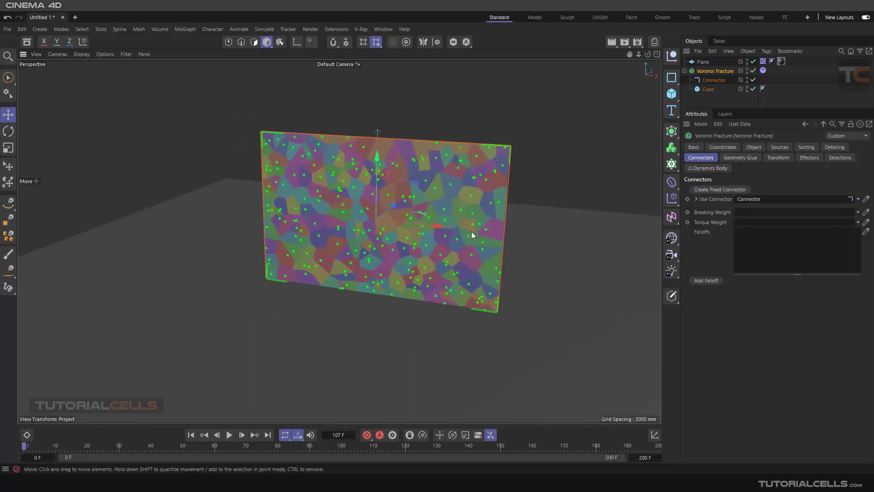
{"action": "scroll", "coordinate": [460, 245], "scroll_direction": "down", "scroll_amount": 3}
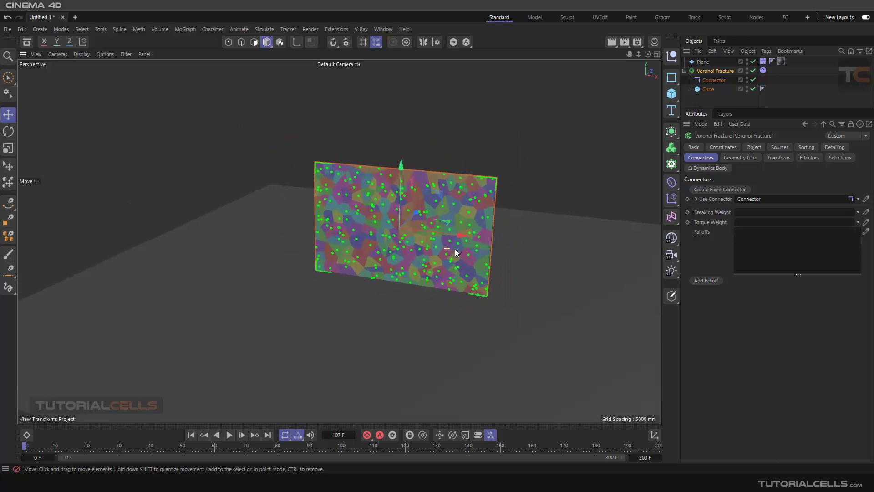
{"action": "left_click", "coordinate": [229, 435]}
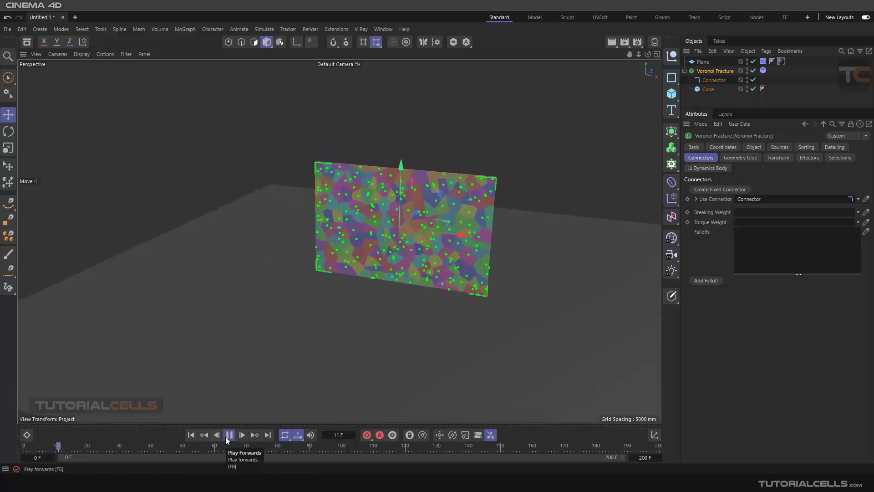
{"action": "left_click", "coordinate": [228, 435]}
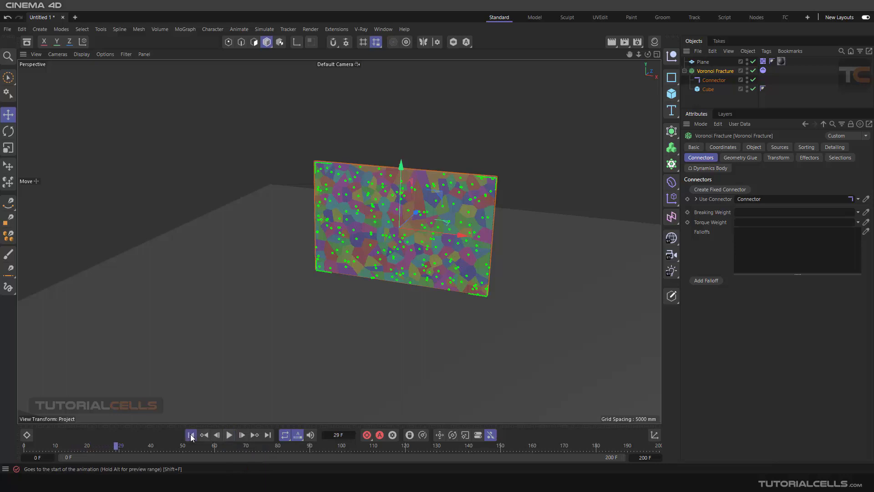
{"action": "left_click", "coordinate": [191, 435]}
Raise the cube wall well above the ground plane and play the simulation without a connector to frame 42.
{"action": "scroll", "coordinate": [448, 266], "scroll_direction": "up", "scroll_amount": 2}
{"action": "left_click_drag", "start_coordinate": [444, 270], "coordinate": [419, 256], "text": "alt"}
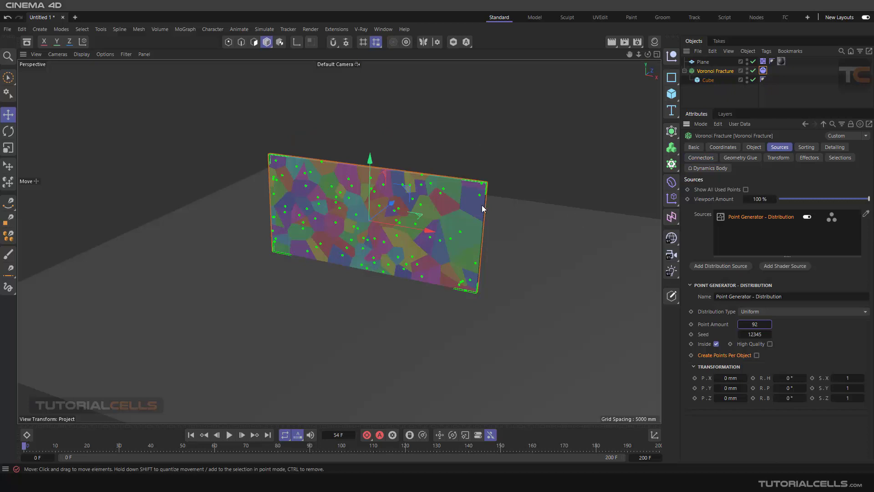
{"action": "mouse_move", "coordinate": [437, 211]}
{"action": "left_mouse_down", "text": "alt"}
{"action": "mouse_move", "coordinate": [393, 171]}
{"action": "mouse_move", "coordinate": [392, 152]}
{"action": "mouse_move", "coordinate": [420, 211]}
{"action": "left_mouse_up", "text": "alt"}
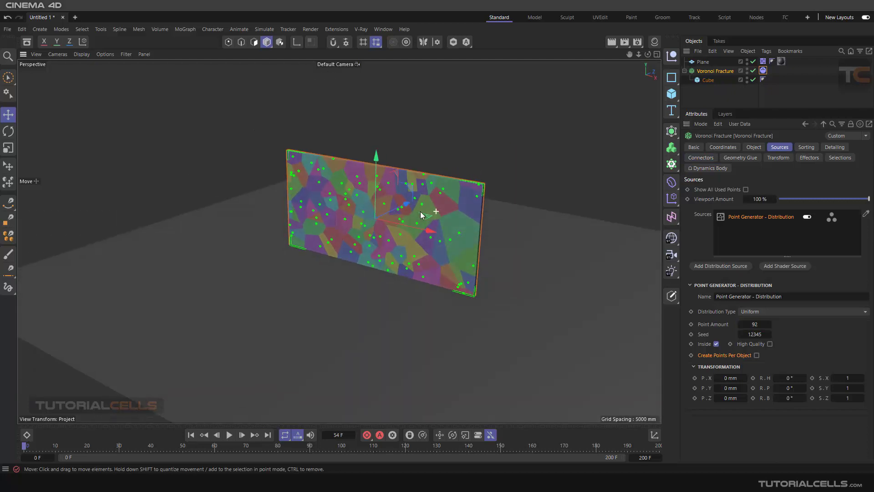
{"action": "left_click", "coordinate": [708, 79]}
{"action": "left_click_drag", "start_coordinate": [377, 157], "coordinate": [376, 97]}
{"action": "left_click", "coordinate": [229, 435]}
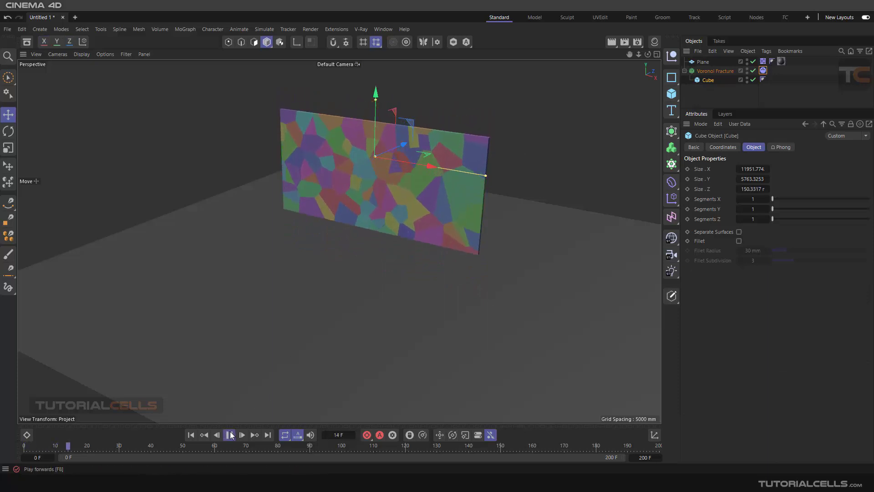
{"action": "left_click", "coordinate": [230, 435]}
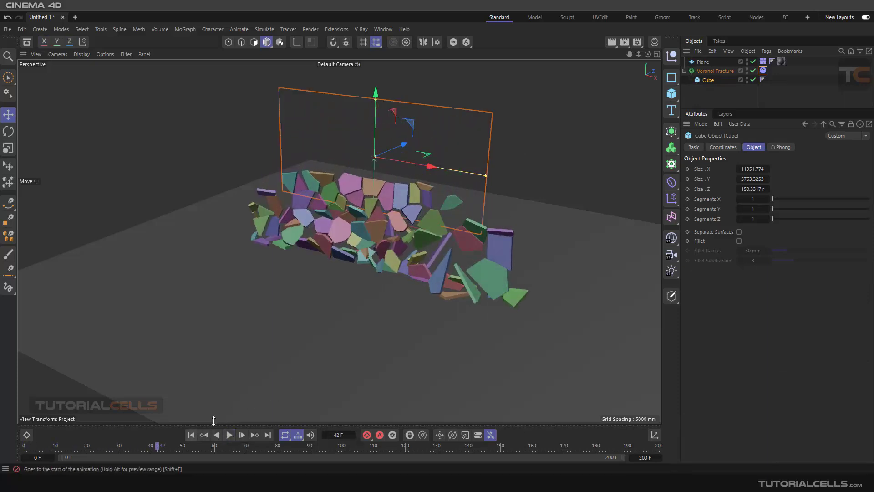
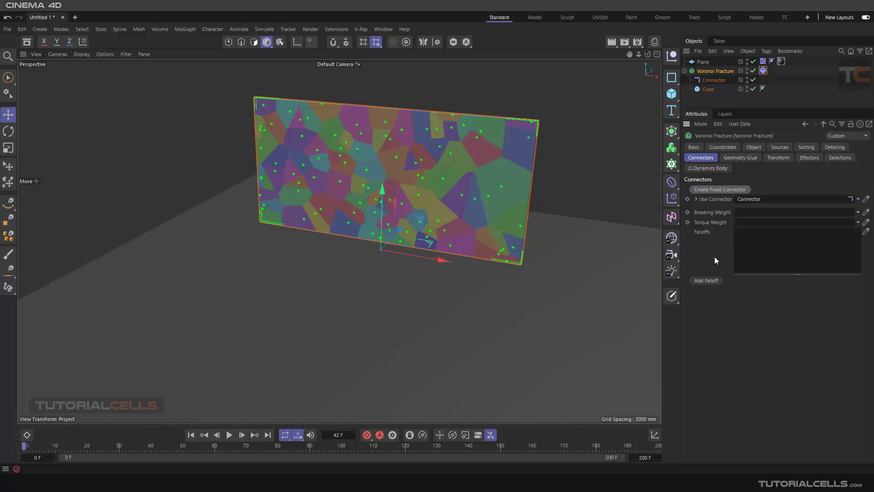
Play the simulation with the fixed connector in place to frame 165 and return to the first frame.
{"action": "left_click", "coordinate": [229, 435]}
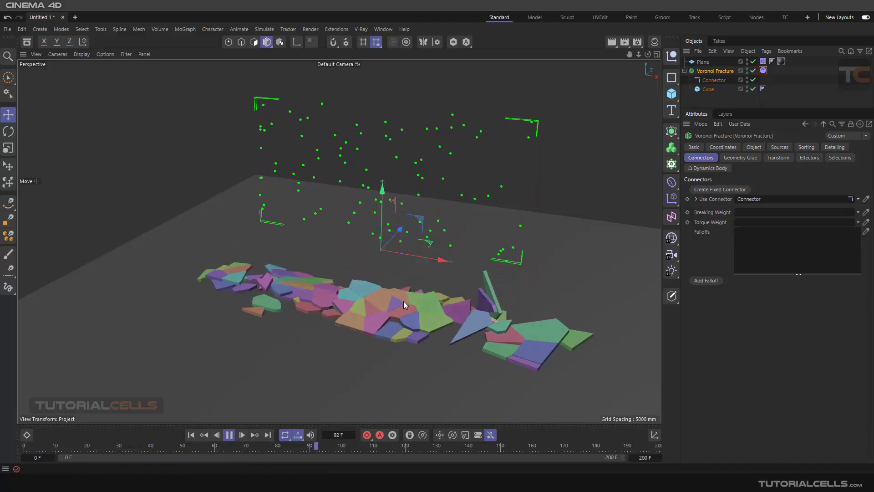
{"action": "left_click", "coordinate": [230, 435]}
{"action": "left_click", "coordinate": [192, 436]}
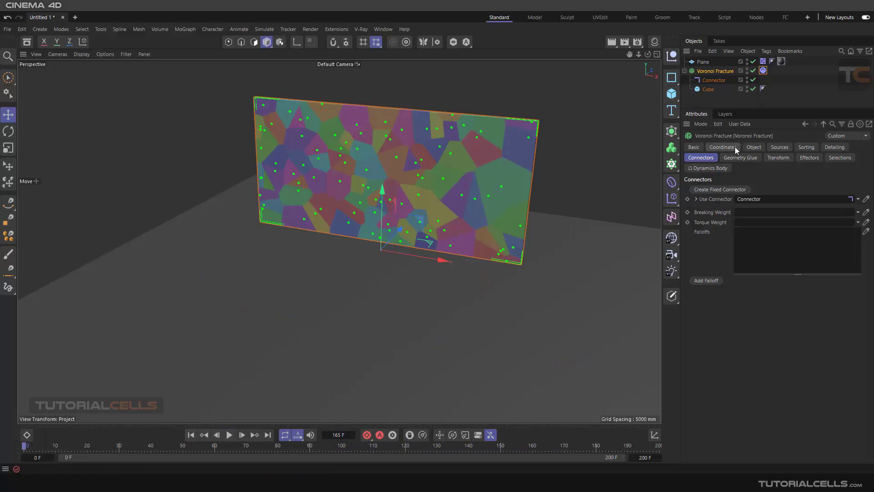
Review the Voronoi Fracture's Object, Sources and Sorting settings, replay the simulation to frame 60 and return to the first frame.
{"action": "left_click", "coordinate": [752, 148]}
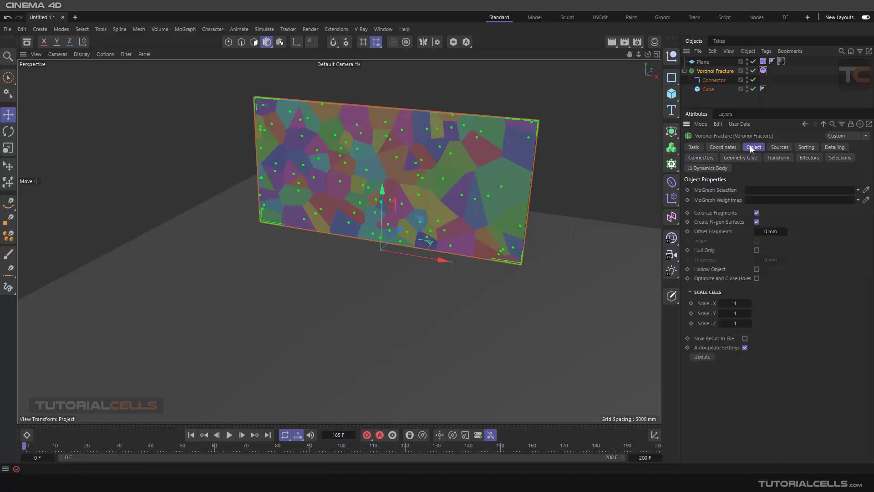
{"action": "left_click", "coordinate": [777, 149]}
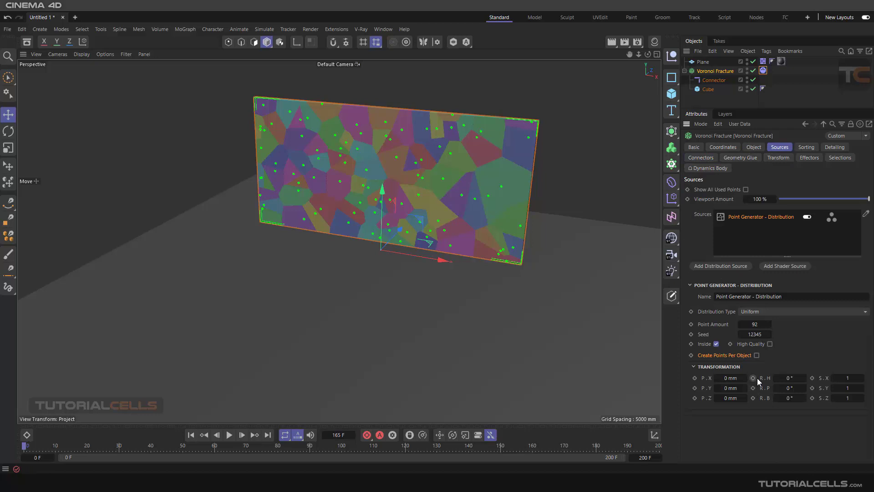
{"action": "left_click", "coordinate": [805, 147]}
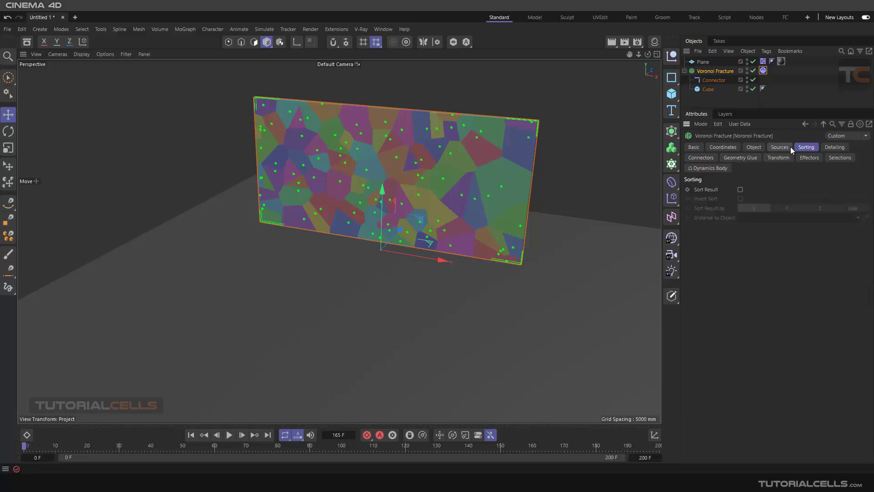
{"action": "left_click", "coordinate": [779, 147]}
{"action": "left_click", "coordinate": [229, 435]}
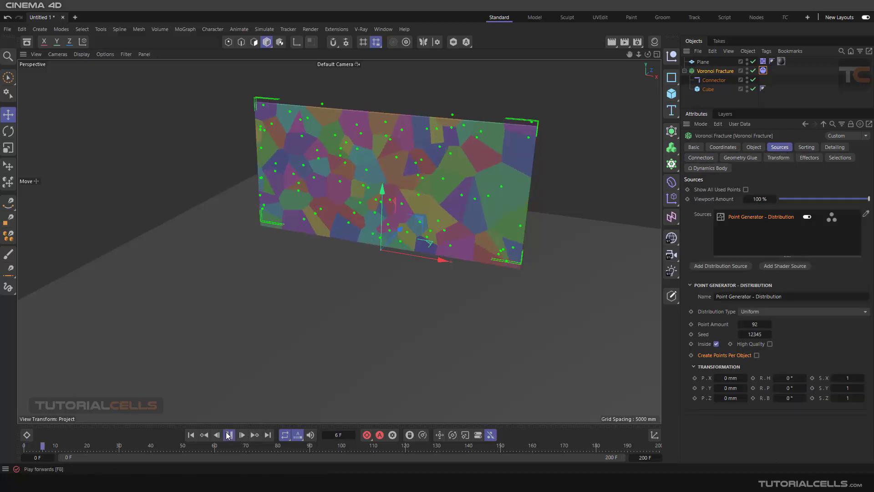
{"action": "left_click", "coordinate": [229, 435]}
{"action": "left_click", "coordinate": [190, 435]}
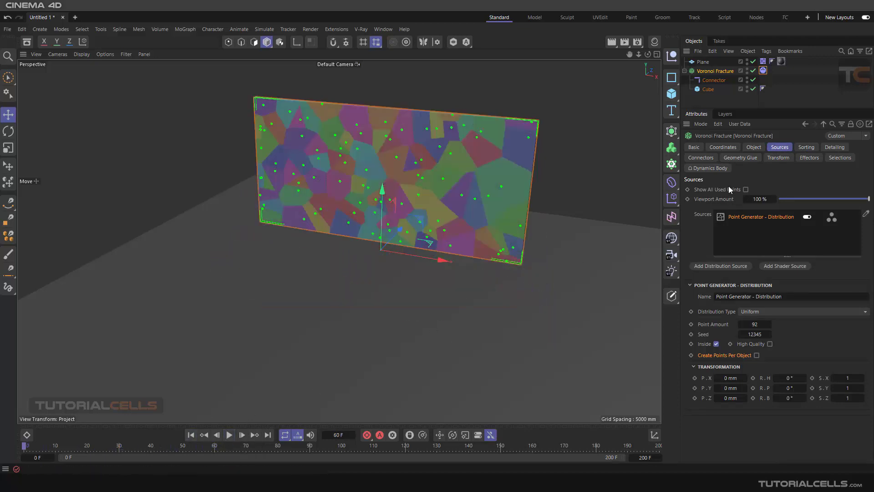
Examine the Connector's available types and breaking force settings, along with the Voronoi Fracture's Connectors settings.
{"action": "left_click", "coordinate": [713, 82]}
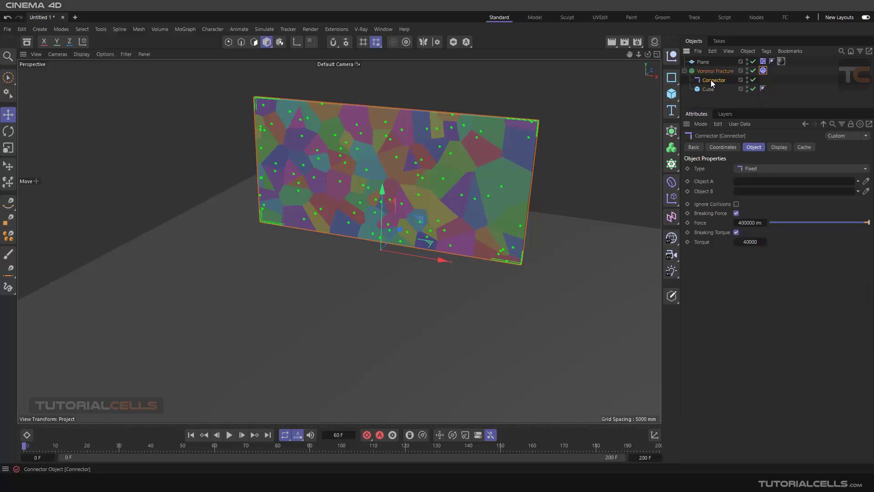
{"action": "left_click", "coordinate": [766, 167]}
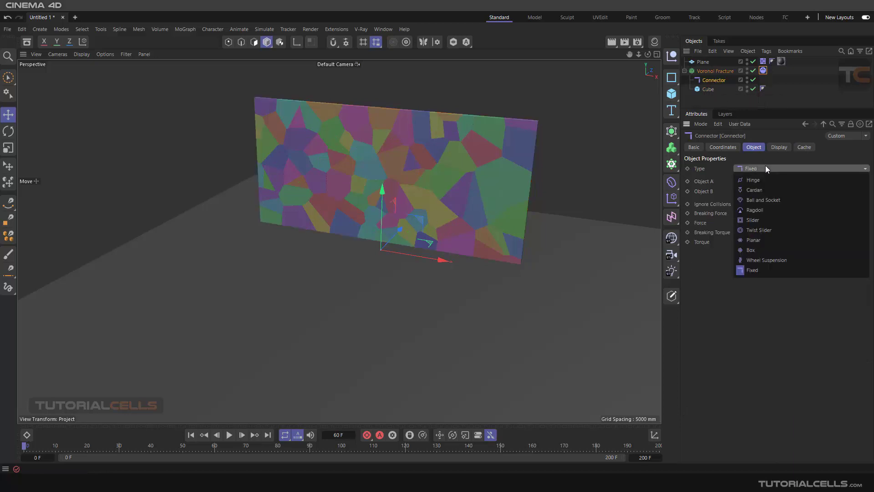
{"action": "left_click", "coordinate": [750, 303]}
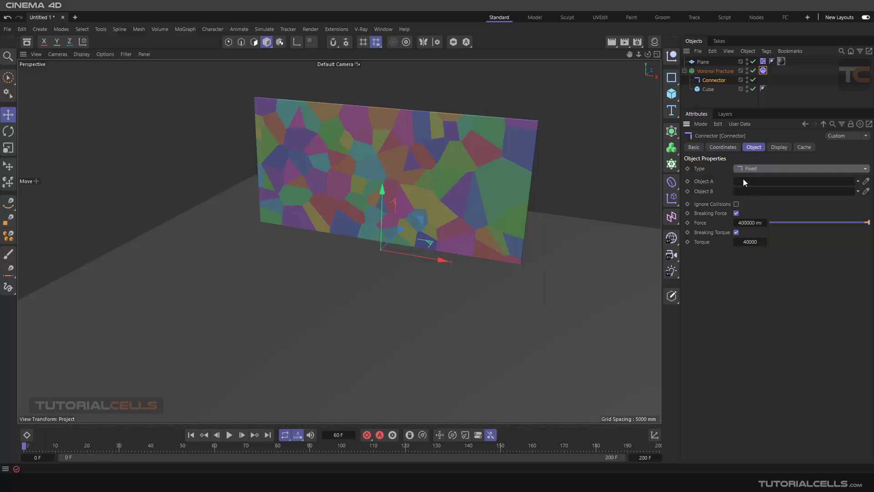
{"action": "left_click", "coordinate": [703, 223]}
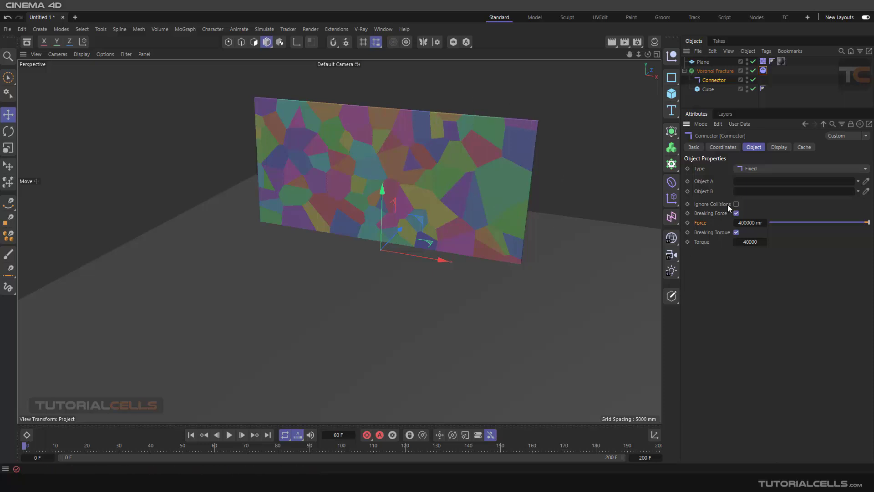
{"action": "left_click", "coordinate": [715, 72]}
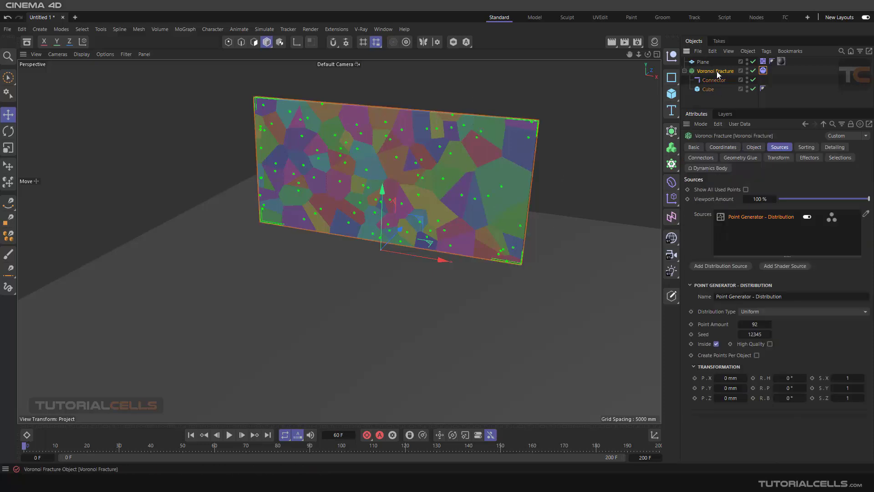
{"action": "left_click", "coordinate": [701, 158]}
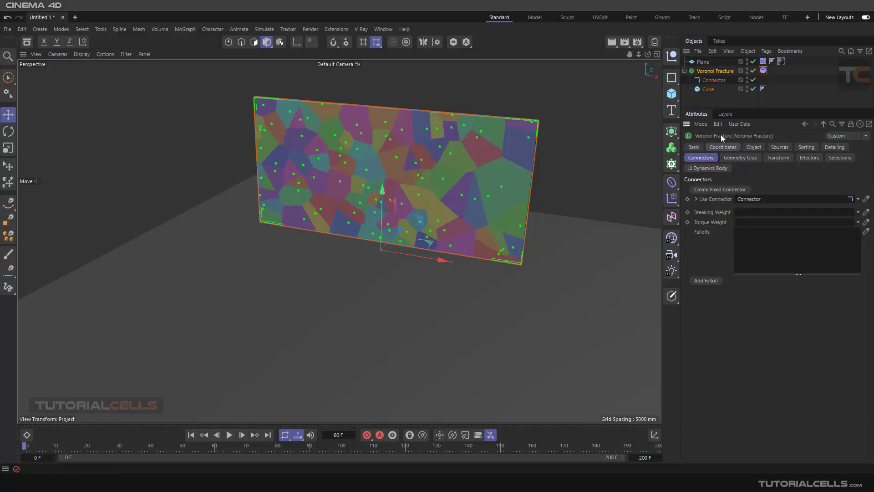
Enable Always Visible in the Connector's display settings.
{"action": "left_click", "coordinate": [713, 80]}
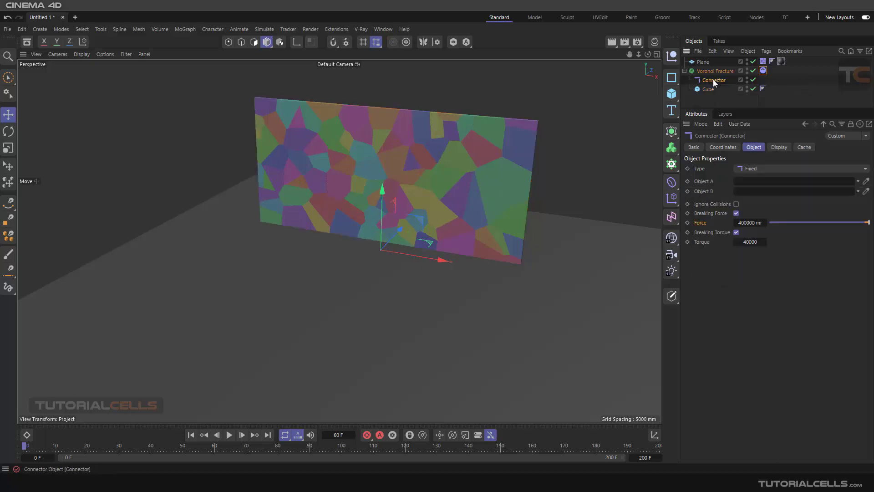
{"action": "left_click", "coordinate": [779, 147]}
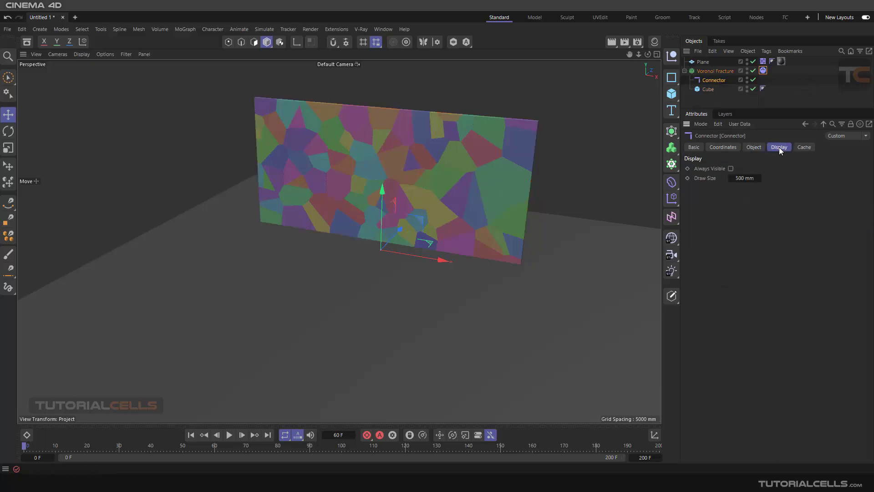
{"action": "left_click", "coordinate": [731, 168]}
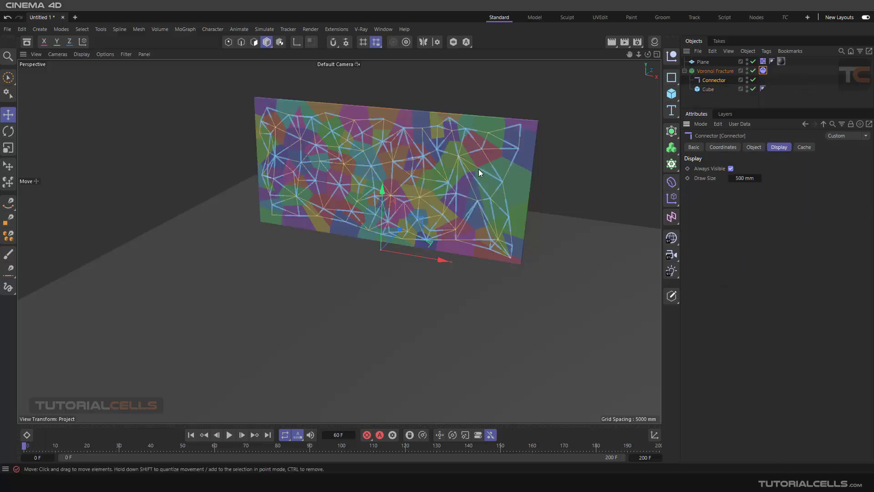
Disable Always Visible for the Connector, review its object properties and show the Voronoi Fracture's Connectors settings.
{"action": "left_click", "coordinate": [730, 169]}
{"action": "left_click", "coordinate": [747, 149]}
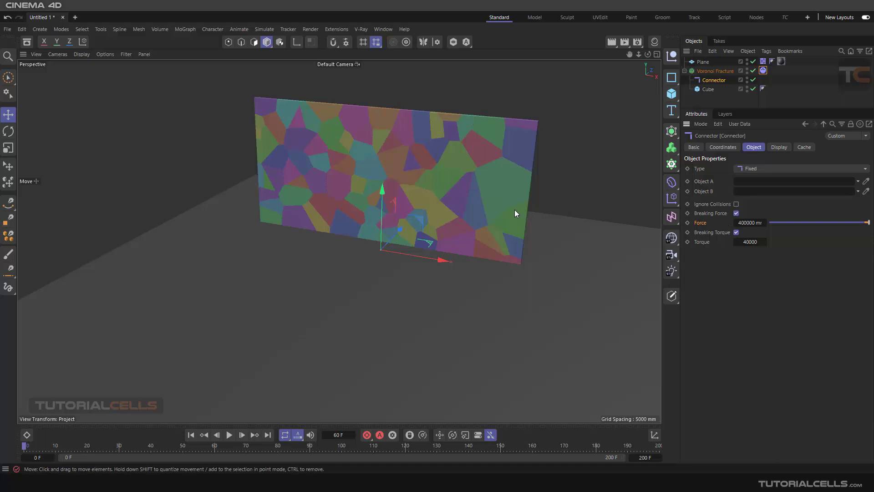
{"action": "left_click", "coordinate": [710, 70]}
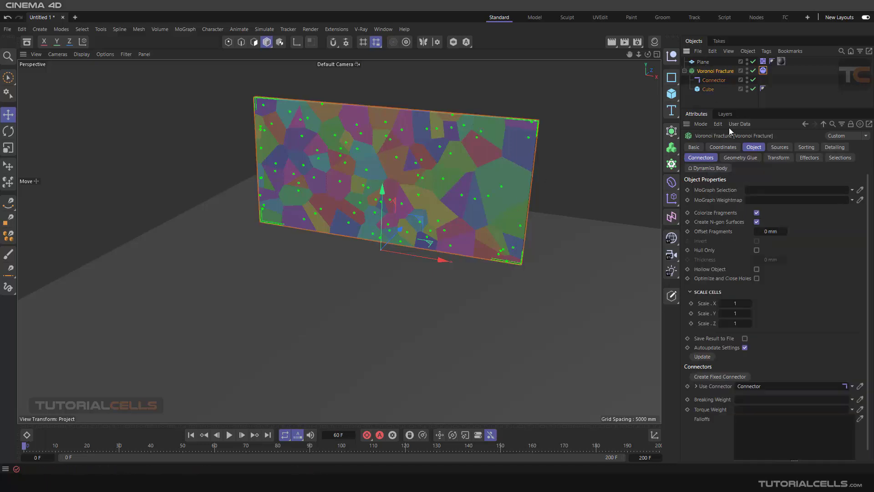
{"action": "left_click", "coordinate": [705, 157]}
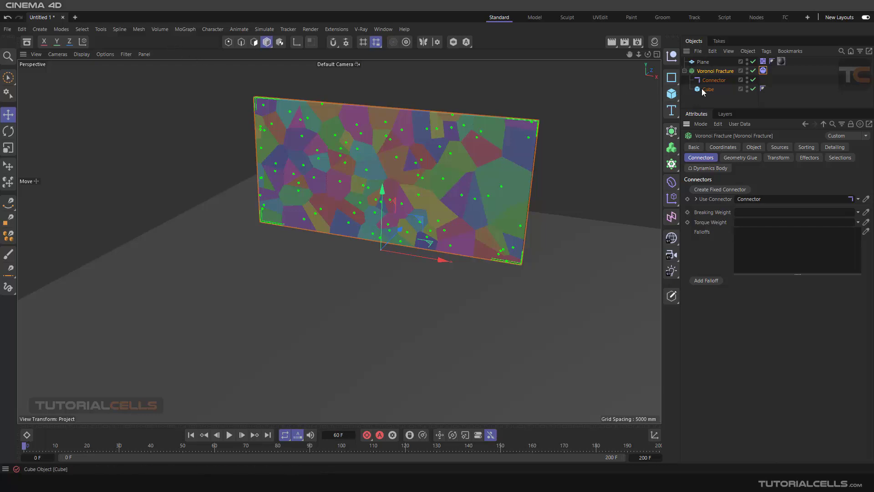
Paint weights with the MoGraph Weight Paintbrush on the wall fragments at the upper right, lower right and left end.
{"action": "left_click", "coordinate": [187, 30]}
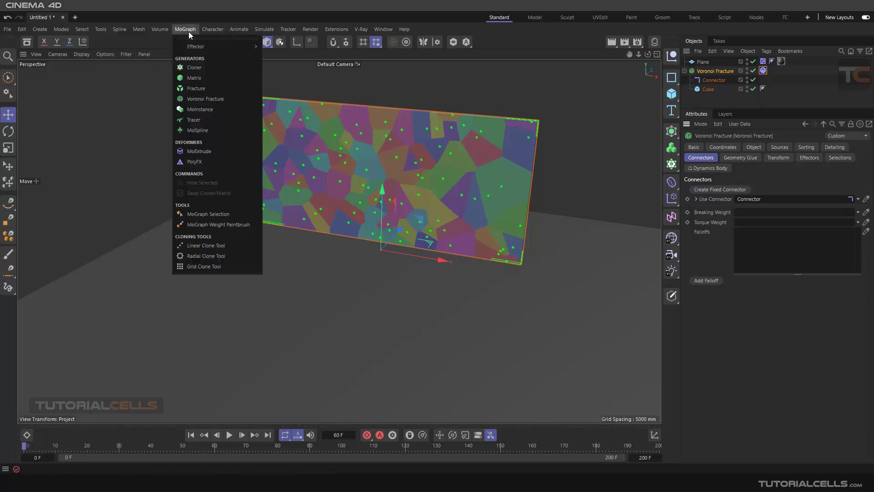
{"action": "left_click", "coordinate": [225, 228]}
{"action": "mouse_move", "coordinate": [534, 138]}
{"action": "left_mouse_down"}
{"action": "mouse_move", "coordinate": [456, 122]}
{"action": "mouse_move", "coordinate": [471, 140]}
{"action": "mouse_move", "coordinate": [519, 147]}
{"action": "mouse_move", "coordinate": [532, 130]}
{"action": "mouse_move", "coordinate": [505, 154]}
{"action": "mouse_move", "coordinate": [487, 152]}
{"action": "mouse_move", "coordinate": [460, 118]}
{"action": "left_mouse_up"}
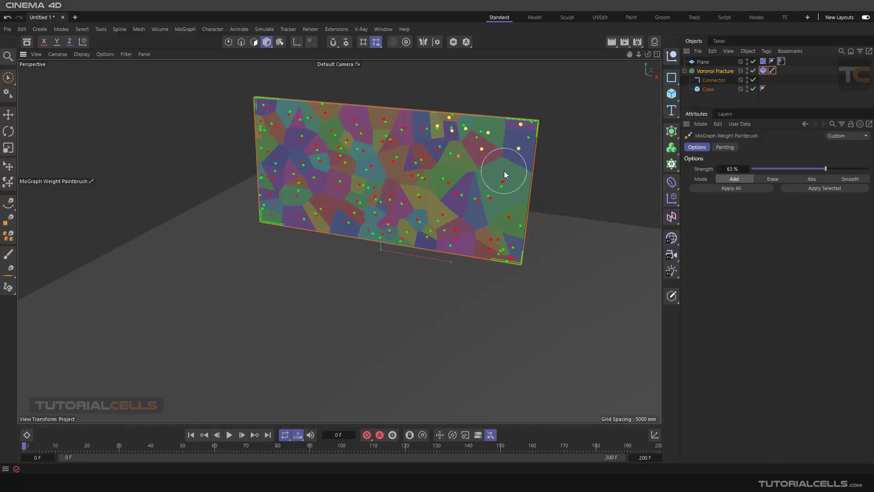
{"action": "mouse_move", "coordinate": [525, 238]}
{"action": "left_mouse_down"}
{"action": "mouse_move", "coordinate": [491, 248]}
{"action": "mouse_move", "coordinate": [521, 231]}
{"action": "mouse_move", "coordinate": [482, 263]}
{"action": "mouse_move", "coordinate": [505, 219]}
{"action": "left_mouse_up"}
{"action": "mouse_move", "coordinate": [355, 143]}
{"action": "left_mouse_down"}
{"action": "mouse_move", "coordinate": [278, 135]}
{"action": "mouse_move", "coordinate": [270, 117]}
{"action": "mouse_move", "coordinate": [305, 124]}
{"action": "mouse_move", "coordinate": [255, 151]}
{"action": "mouse_move", "coordinate": [237, 191]}
{"action": "mouse_move", "coordinate": [301, 210]}
{"action": "mouse_move", "coordinate": [283, 238]}
{"action": "left_mouse_up"}
Assign the painted MoGraph Weightmap as the connectors' Breaking Weight and play the collapse simulation.
{"action": "left_click", "coordinate": [772, 71]}
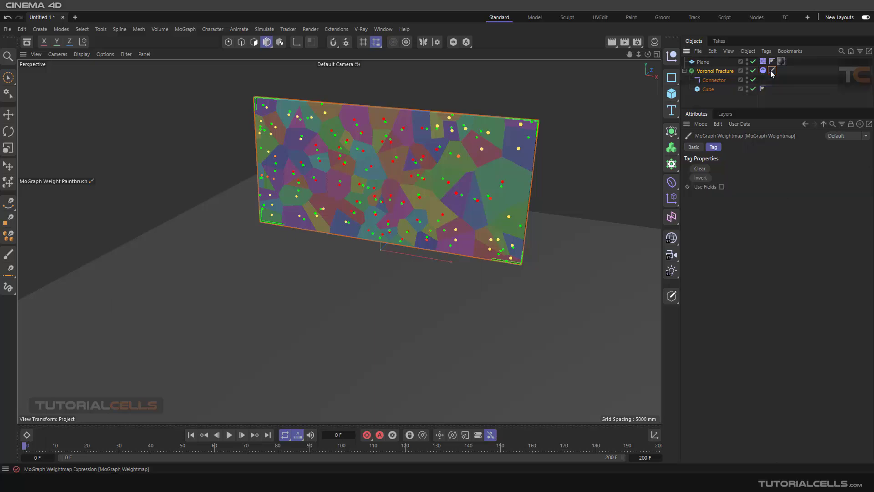
{"action": "left_click", "coordinate": [716, 72]}
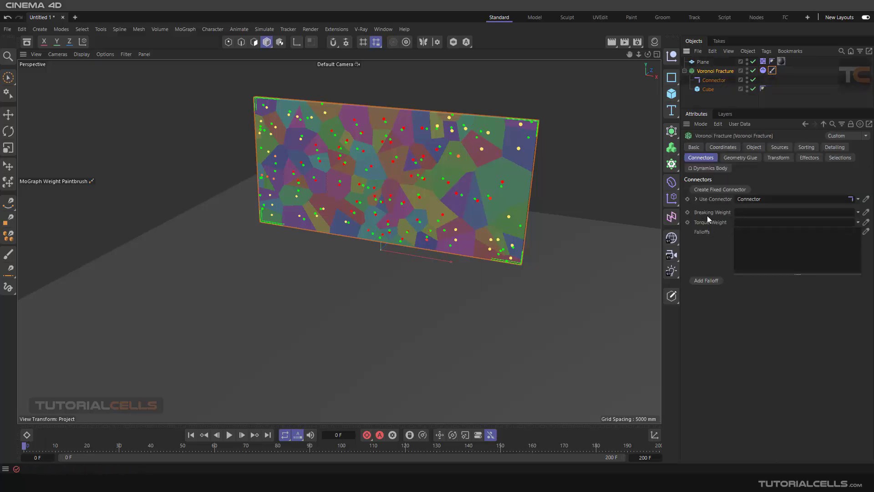
{"action": "left_click_drag", "start_coordinate": [772, 71], "coordinate": [777, 221]}
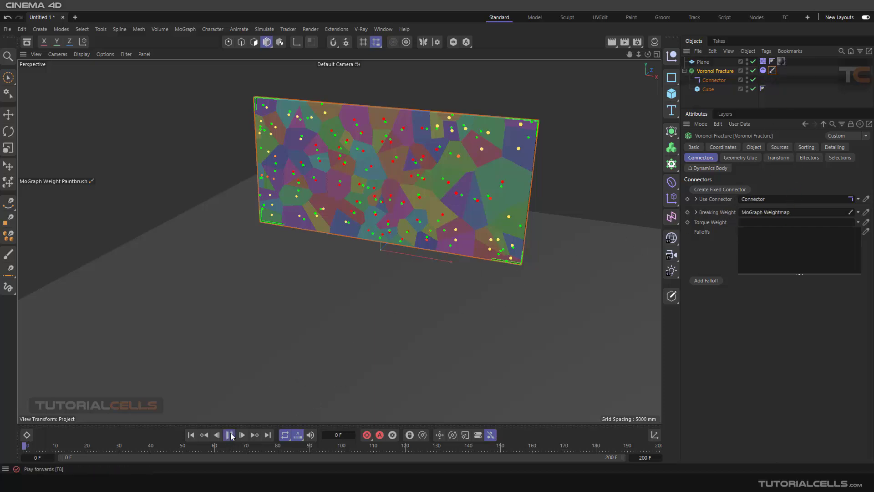
{"action": "left_click", "coordinate": [230, 435]}
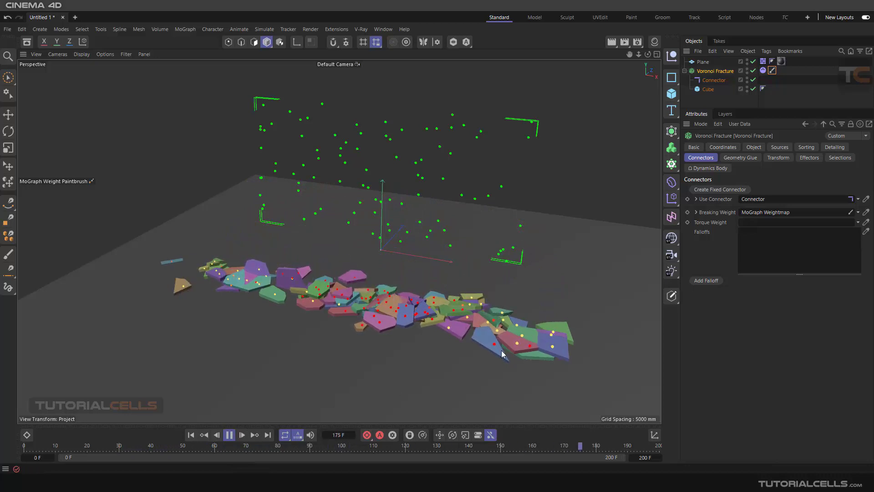
{"action": "left_click", "coordinate": [228, 435]}
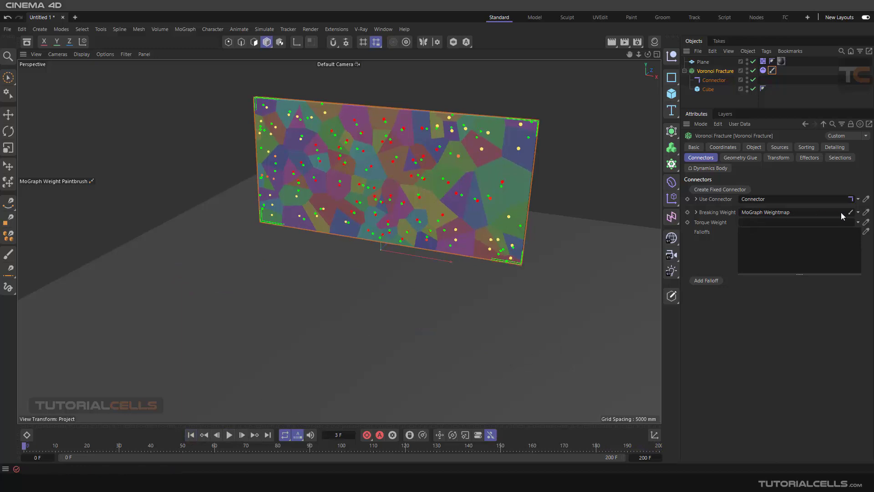
Clear the Breaking Weight and add a connector falloff containing a Linear Field.
{"action": "left_click", "coordinate": [858, 212]}
{"action": "left_click", "coordinate": [849, 222]}
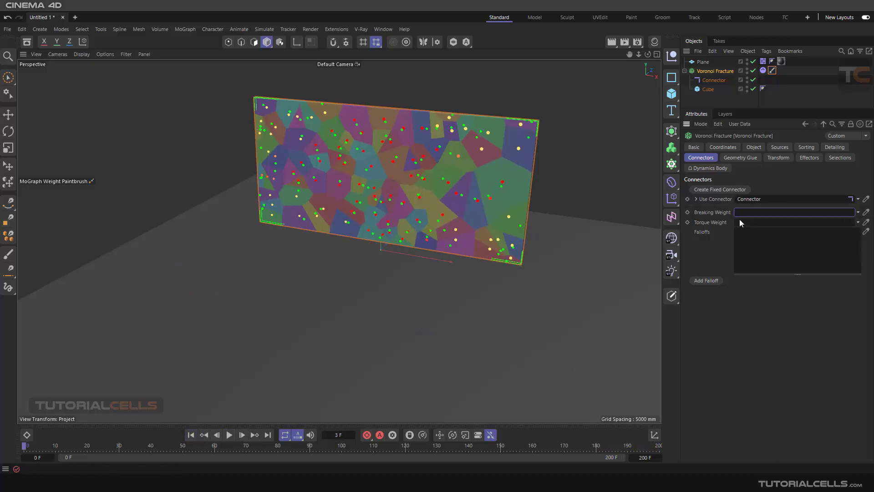
{"action": "left_click", "coordinate": [711, 280]}
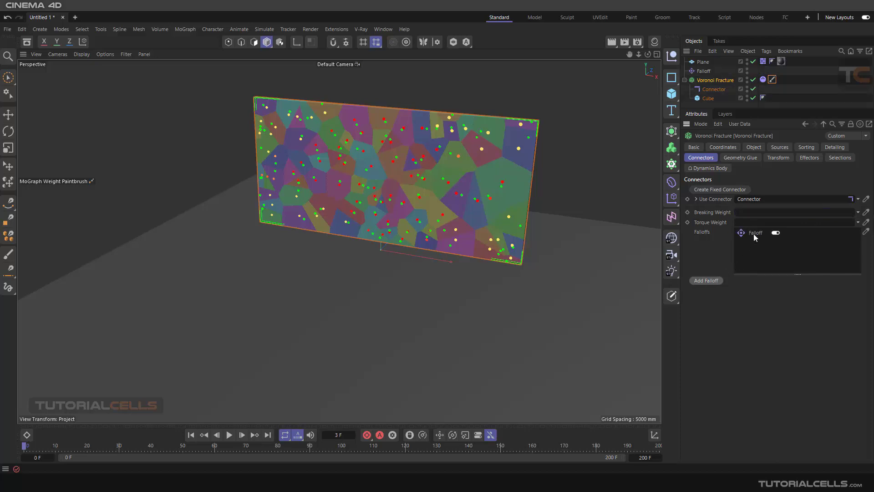
{"action": "left_click", "coordinate": [705, 71]}
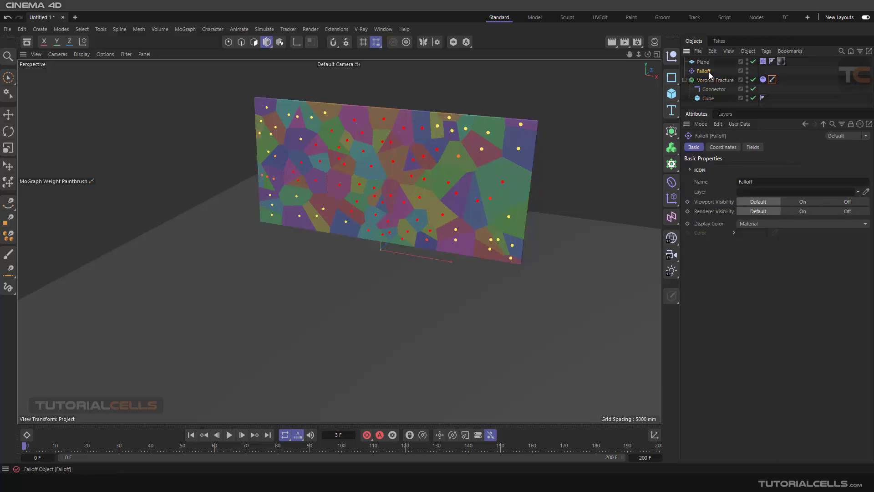
{"action": "left_click", "coordinate": [753, 147]}
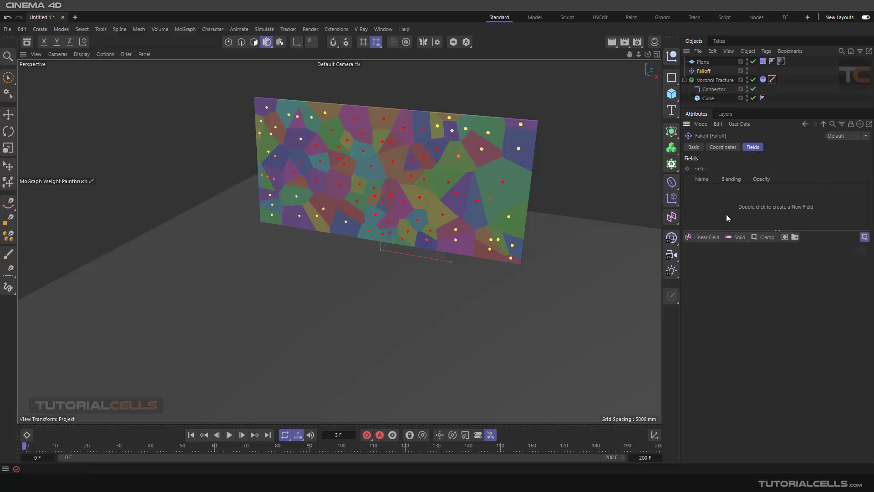
{"action": "left_click", "coordinate": [706, 240]}
Return to the first frame, then raise the Linear Field and place it beyond the wall's left end.
{"action": "key", "text": "shift+f"}
{"action": "scroll", "coordinate": [319, 214], "scroll_direction": "down", "scroll_amount": 3}
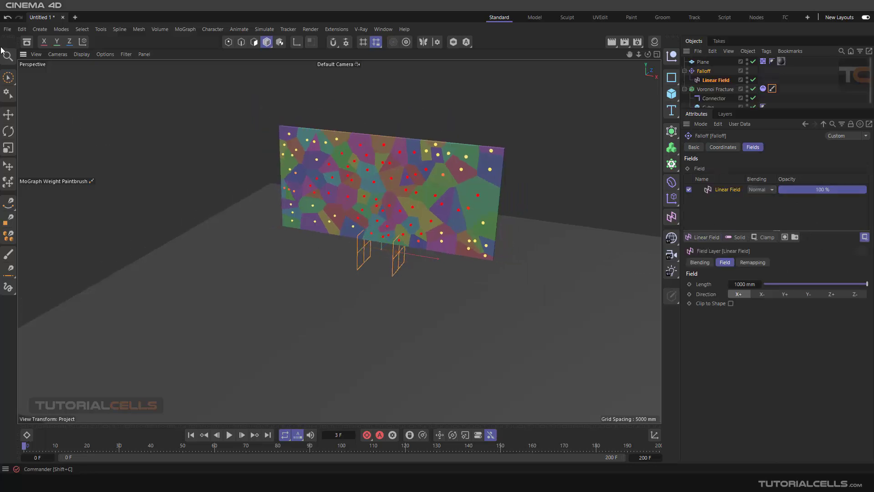
{"action": "key", "text": "e"}
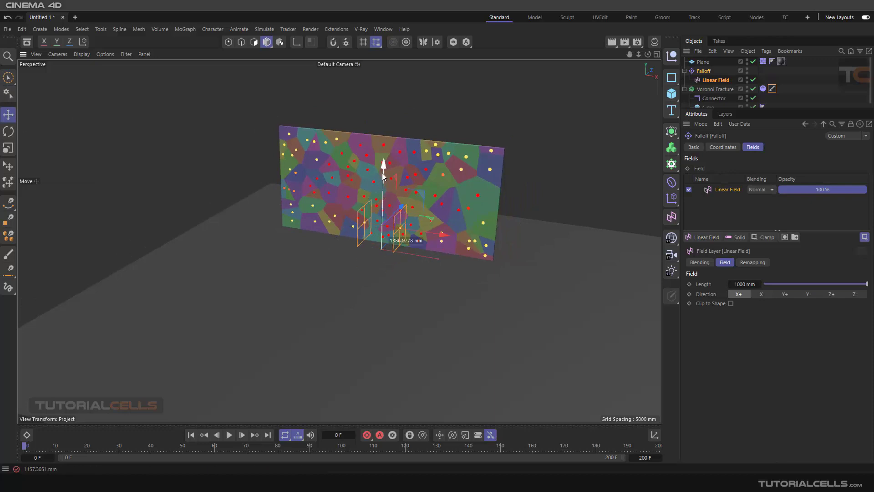
{"action": "left_click_drag", "start_coordinate": [424, 255], "coordinate": [261, 198]}
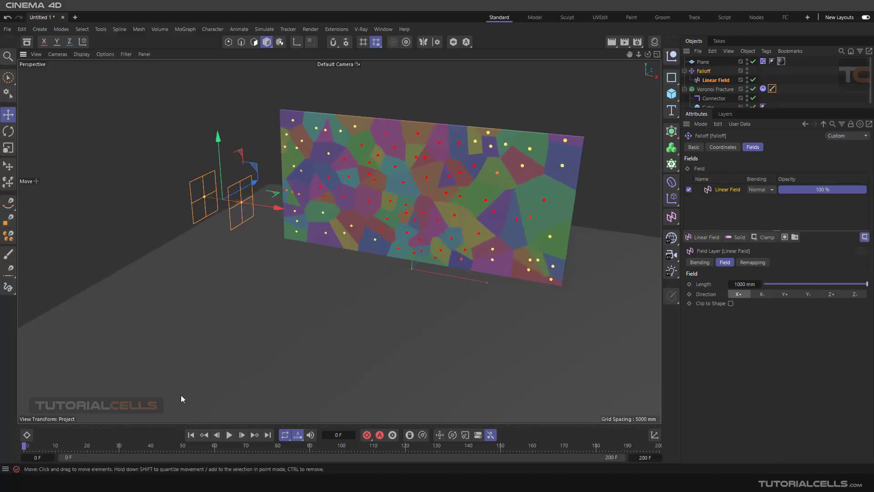
Play the simulation with the Linear Field left of the wall to frame 81 and return to the first frame.
{"action": "left_click", "coordinate": [229, 435]}
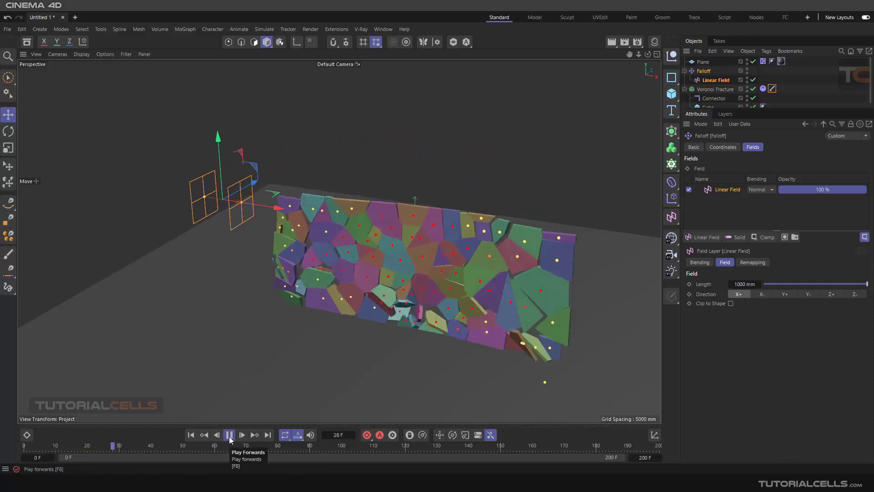
{"action": "left_click", "coordinate": [232, 434]}
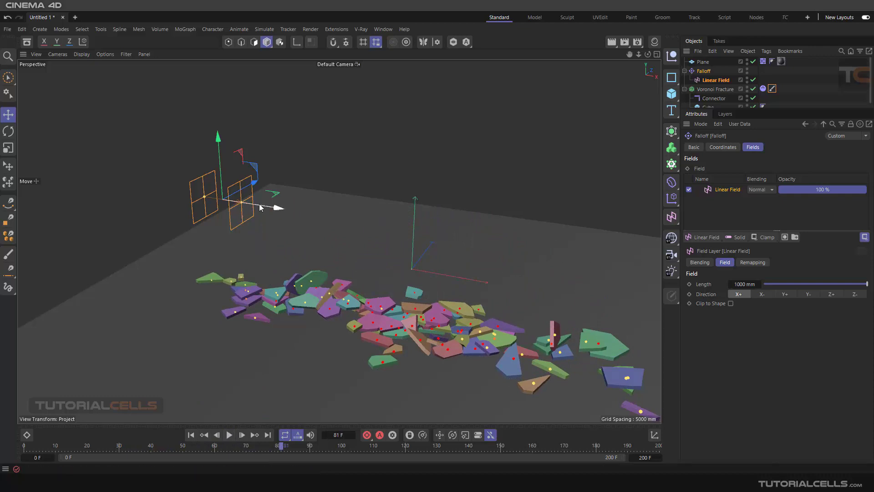
{"action": "left_click", "coordinate": [190, 435]}
Move the Linear Field along X beyond the wall's right end and play the simulation to frame 93.
{"action": "scroll", "coordinate": [270, 214], "scroll_direction": "down", "scroll_amount": 3}
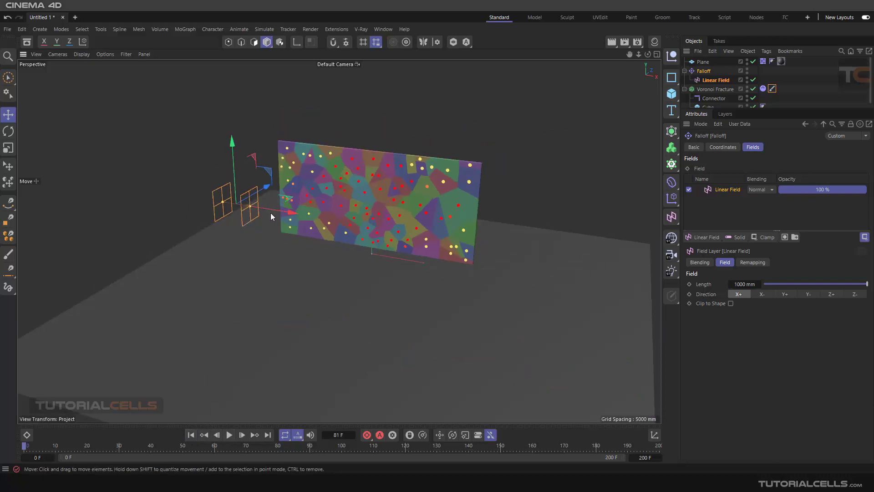
{"action": "left_click_drag", "start_coordinate": [280, 209], "coordinate": [597, 245]}
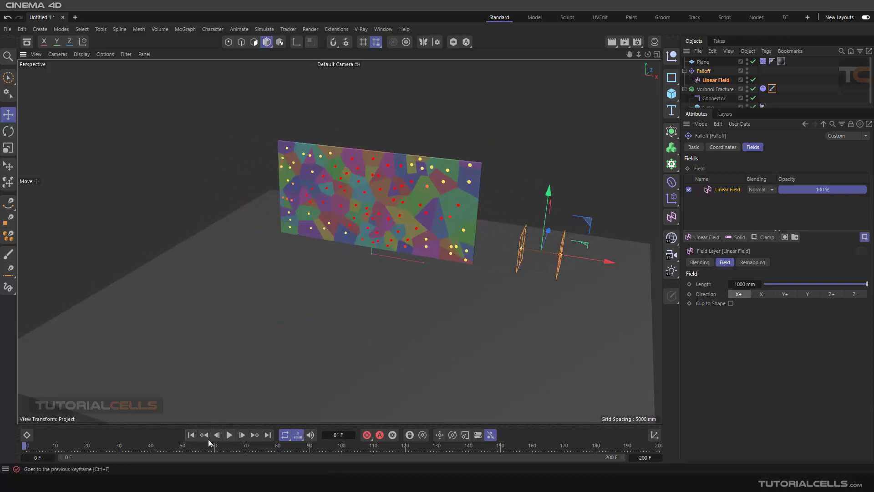
{"action": "left_click", "coordinate": [229, 435]}
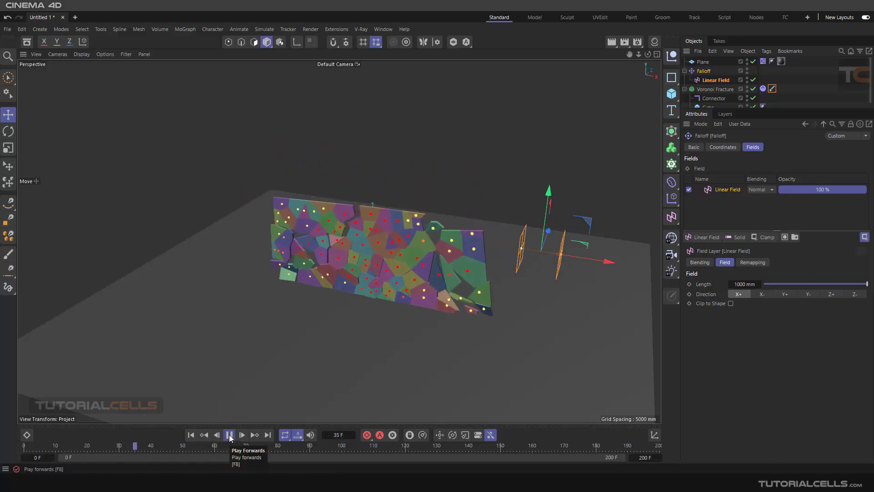
{"action": "left_click", "coordinate": [229, 434]}
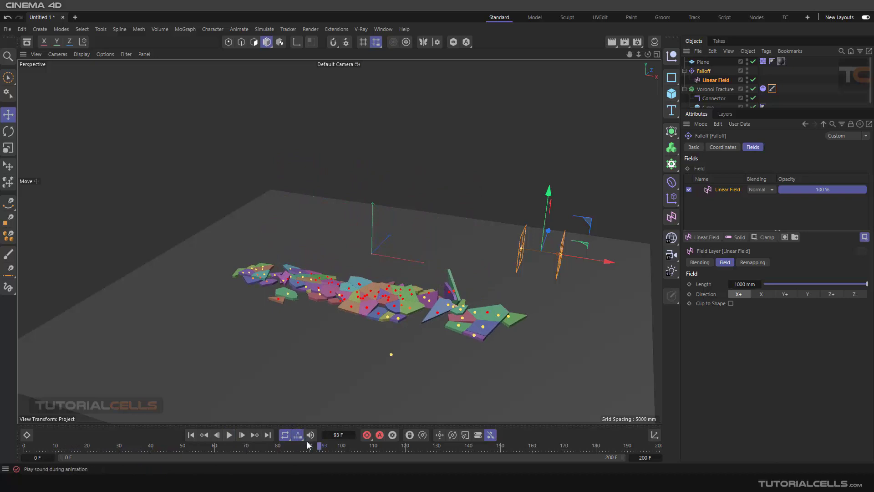
Resume the simulation, nudge the Linear Field along X during playback and stop at frame 115.
{"action": "left_click", "coordinate": [229, 435]}
{"action": "left_click_drag", "start_coordinate": [605, 261], "coordinate": [632, 268]}
{"action": "scroll", "coordinate": [490, 266], "scroll_direction": "down", "scroll_amount": 4}
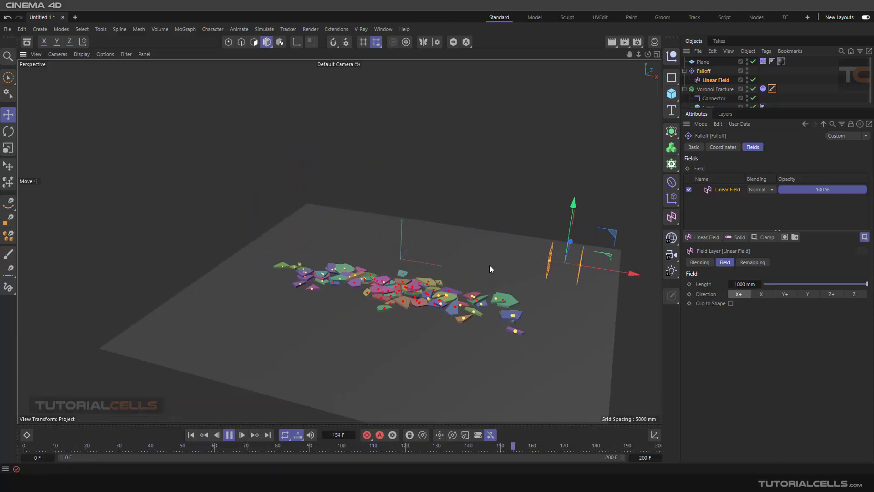
{"action": "middle_click_drag", "start_coordinate": [481, 258], "coordinate": [437, 216], "text": "alt"}
{"action": "scroll", "coordinate": [446, 218], "scroll_direction": "up", "scroll_amount": 3}
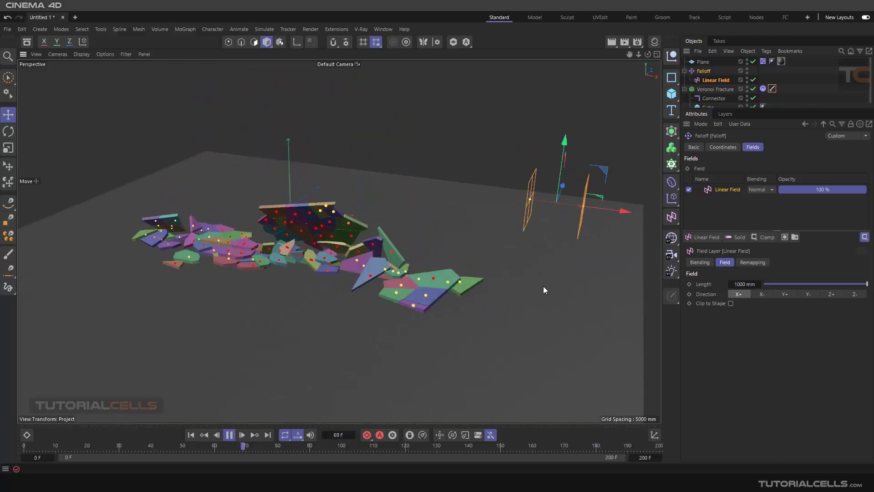
{"action": "left_click_drag", "start_coordinate": [624, 210], "coordinate": [611, 238]}
{"action": "left_click", "coordinate": [229, 435]}
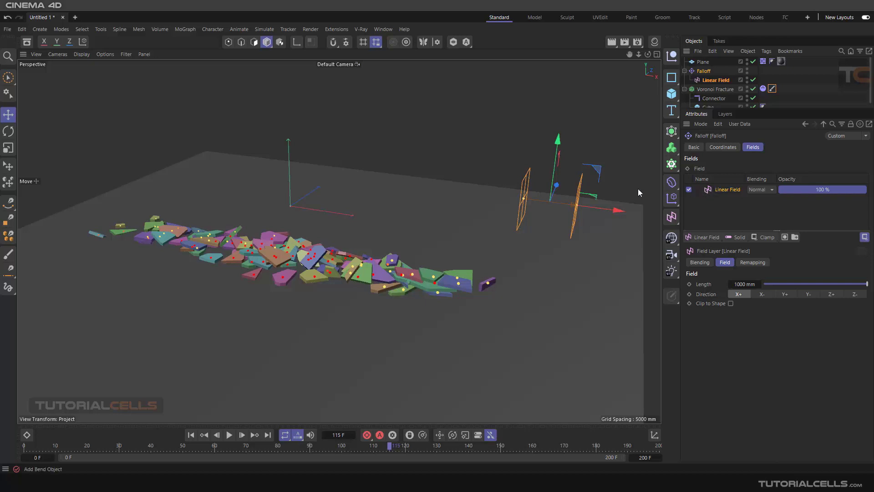
Replay from the first frame, move the Linear Field back beyond the wall's left end during playback, and return to the first frame.
{"action": "left_click", "coordinate": [191, 436]}
{"action": "left_click_drag", "start_coordinate": [315, 276], "coordinate": [510, 182], "text": "alt"}
{"action": "left_click_drag", "start_coordinate": [340, 242], "coordinate": [466, 235], "text": "alt"}
{"action": "left_click", "coordinate": [229, 435]}
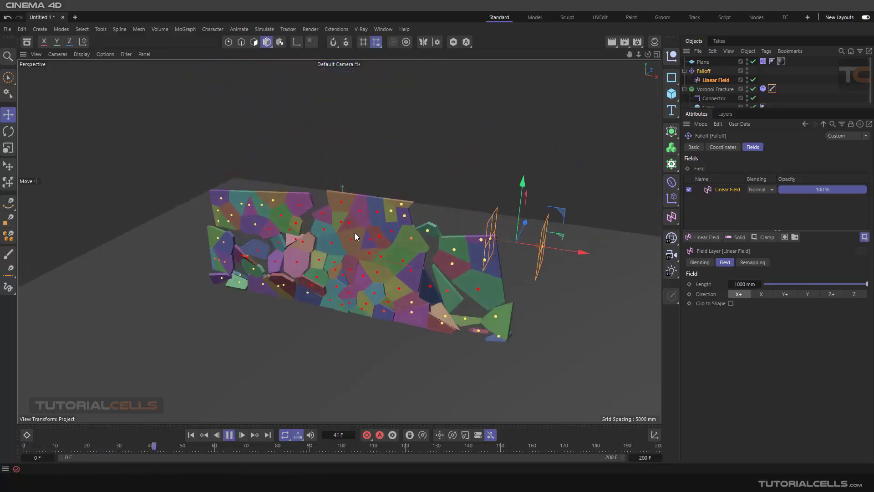
{"action": "left_click_drag", "start_coordinate": [576, 252], "coordinate": [315, 264]}
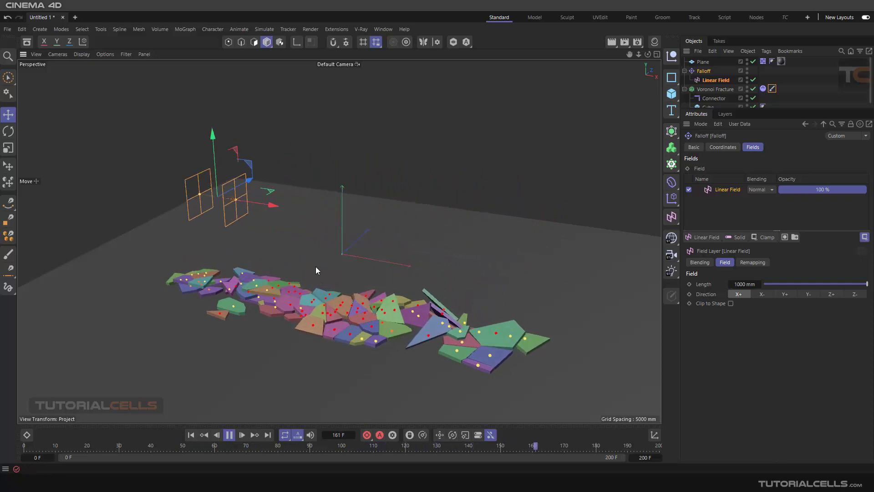
{"action": "left_click", "coordinate": [230, 435]}
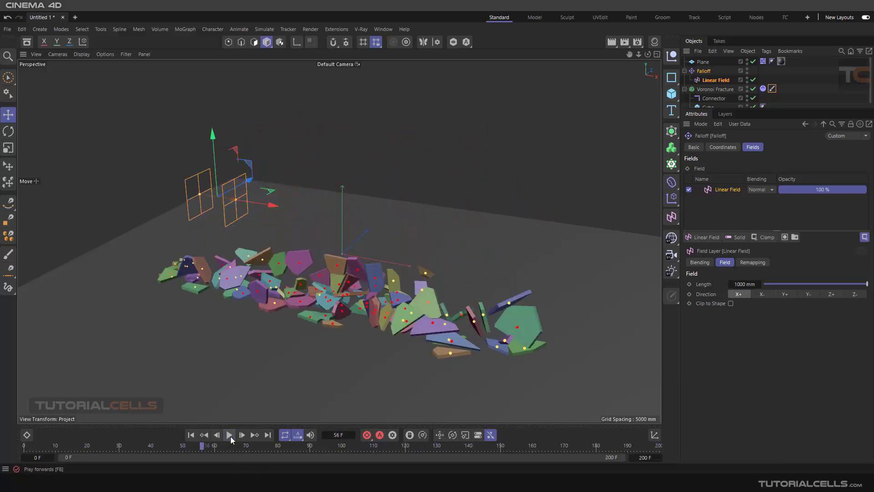
{"action": "left_click", "coordinate": [191, 434]}
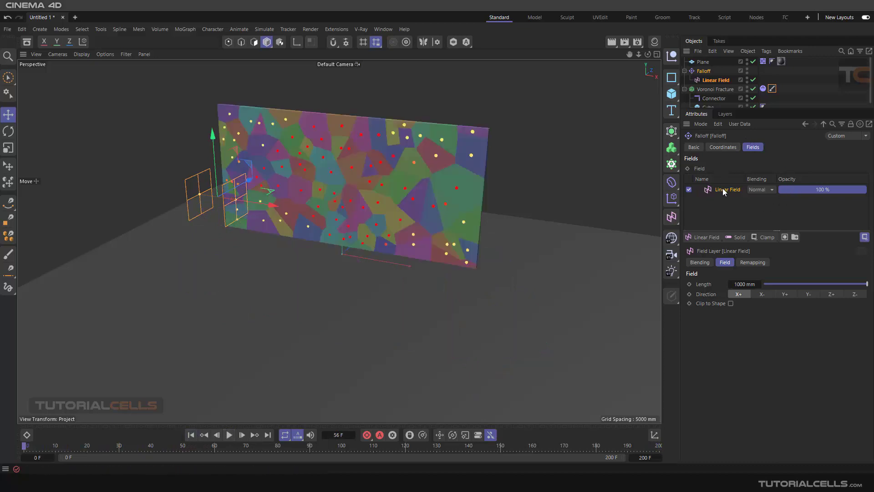
Delete the Falloff object with its Linear Field and the Connector from the scene.
{"action": "left_click", "coordinate": [703, 71]}
{"action": "key", "text": "Delete"}
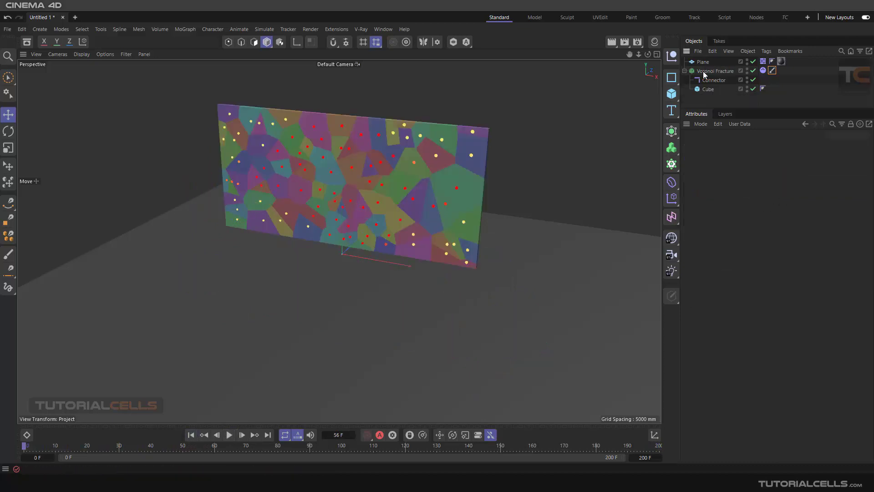
{"action": "left_click", "coordinate": [707, 80]}
{"action": "key", "text": "Delete"}
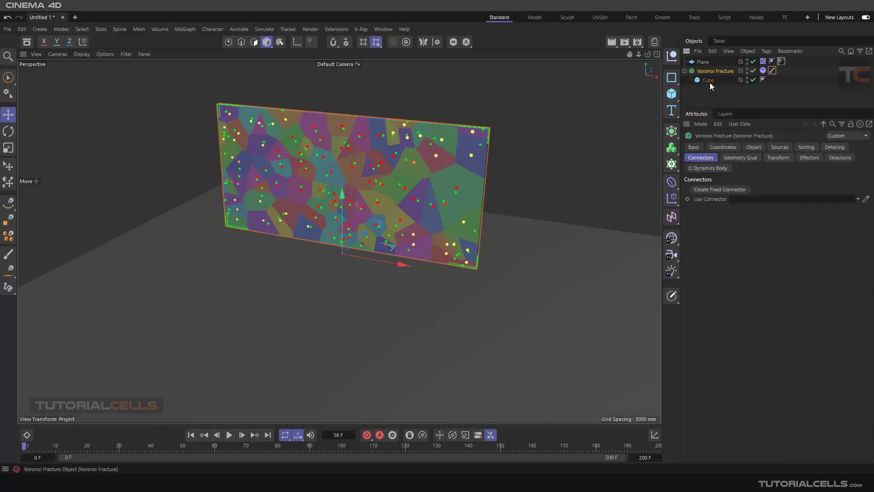
Review the Voronoi Fracture's Sources settings and enable Geometry Glue.
{"action": "left_click", "coordinate": [776, 147]}
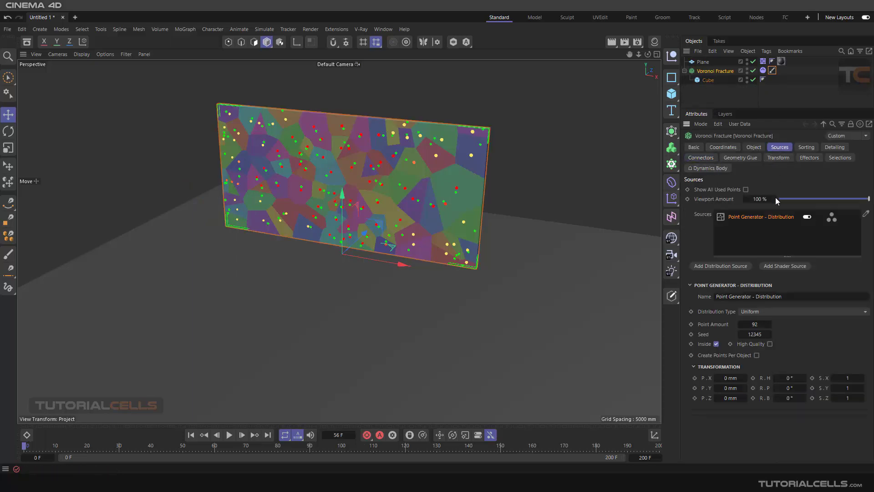
{"action": "left_click", "coordinate": [775, 233]}
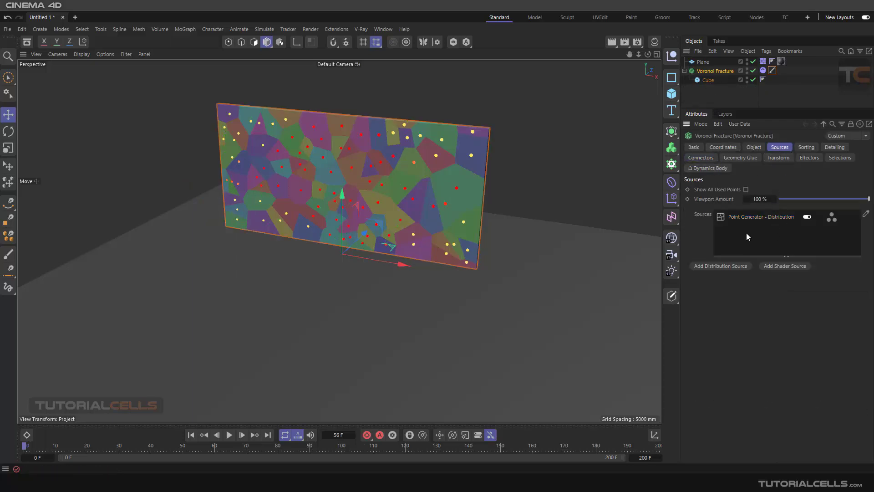
{"action": "left_click", "coordinate": [780, 69]}
{"action": "left_click", "coordinate": [731, 72]}
{"action": "left_click", "coordinate": [734, 157]}
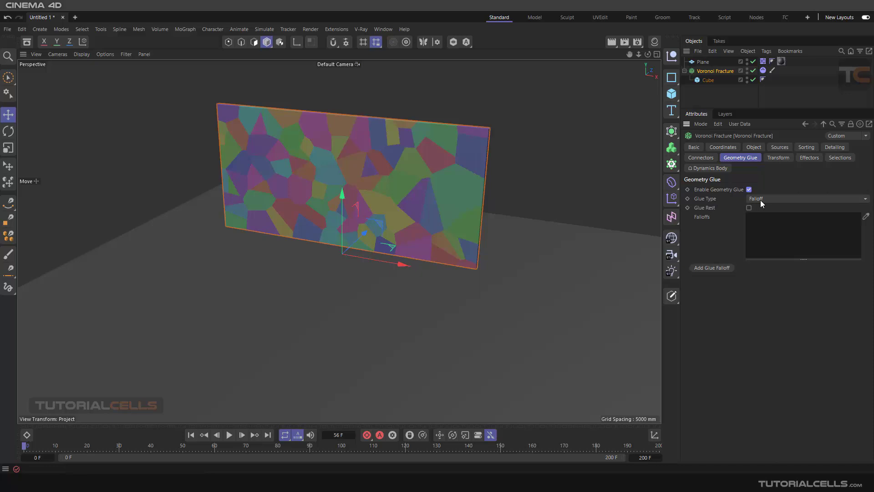
Add a glue falloff driven by a Linear Field and shift the field along X toward the wall's right half.
{"action": "left_click", "coordinate": [728, 267]}
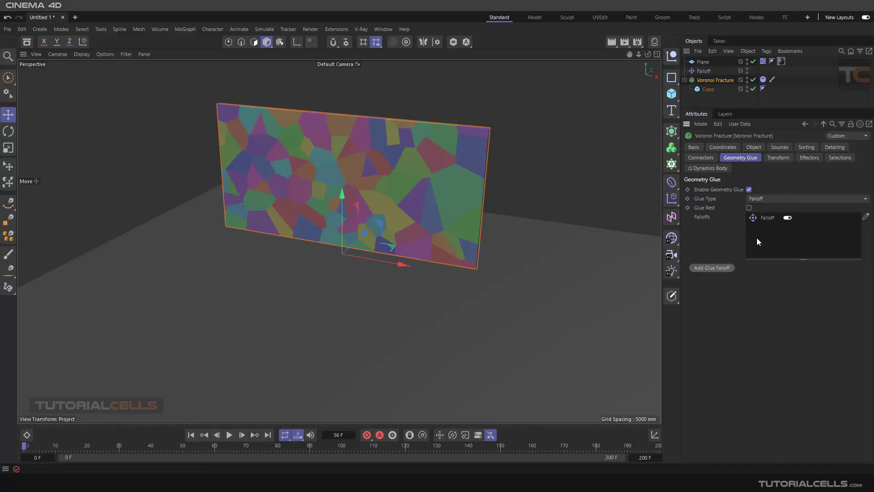
{"action": "left_click", "coordinate": [704, 71]}
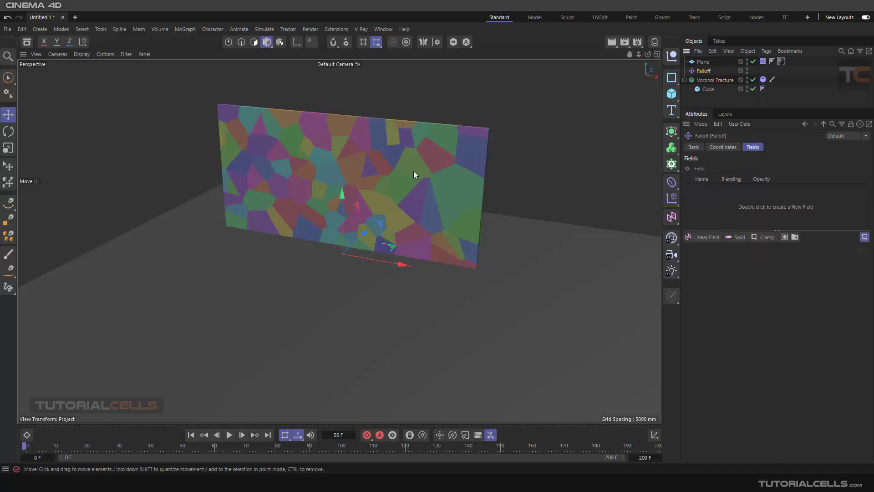
{"action": "left_click", "coordinate": [713, 238]}
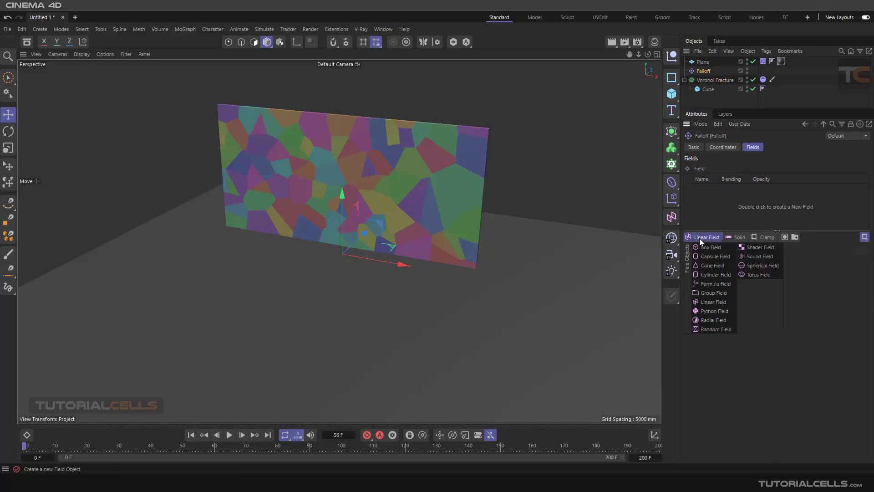
{"action": "left_click", "coordinate": [699, 239]}
{"action": "left_click_drag", "start_coordinate": [402, 264], "coordinate": [448, 273]}
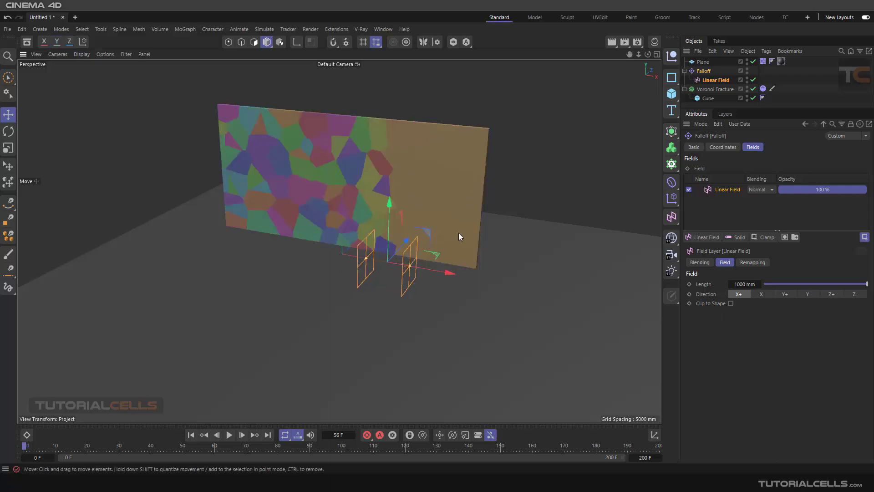
Play the glued wall's simulation, return to the first frame, and move the Linear Field back along X to mid-wall.
{"action": "left_click", "coordinate": [228, 437]}
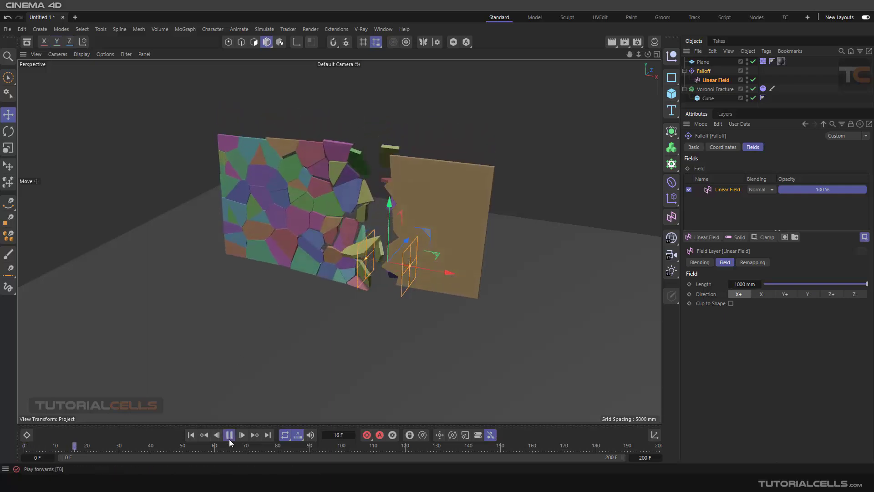
{"action": "left_click", "coordinate": [191, 434]}
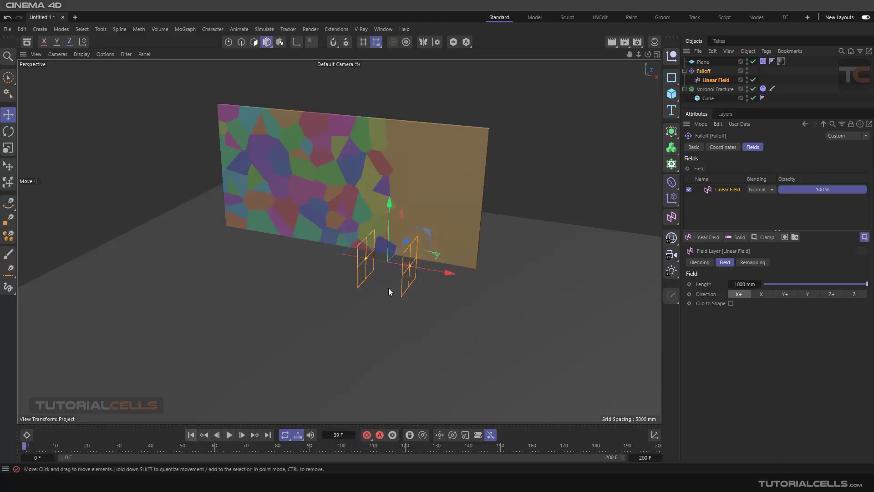
{"action": "left_click_drag", "start_coordinate": [451, 273], "coordinate": [392, 260]}
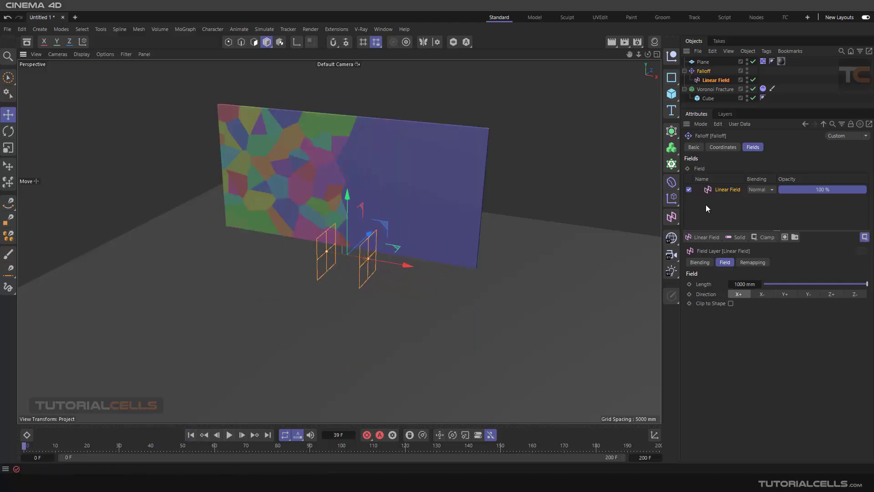
Replace the Falloff's Linear Field with a Spherical Field, raise it to the wall's middle height, and delete the leftover Linear Field object.
{"action": "left_click", "coordinate": [729, 189]}
{"action": "key", "text": "Delete"}
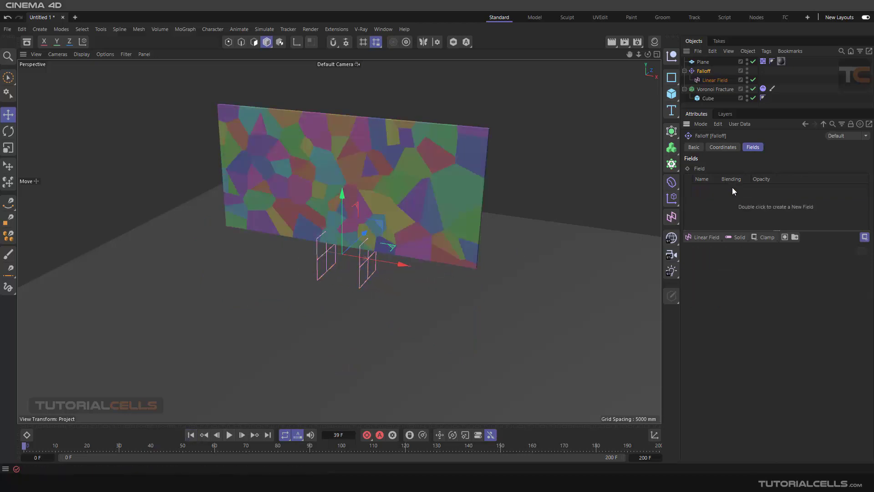
{"action": "left_click", "coordinate": [704, 236]}
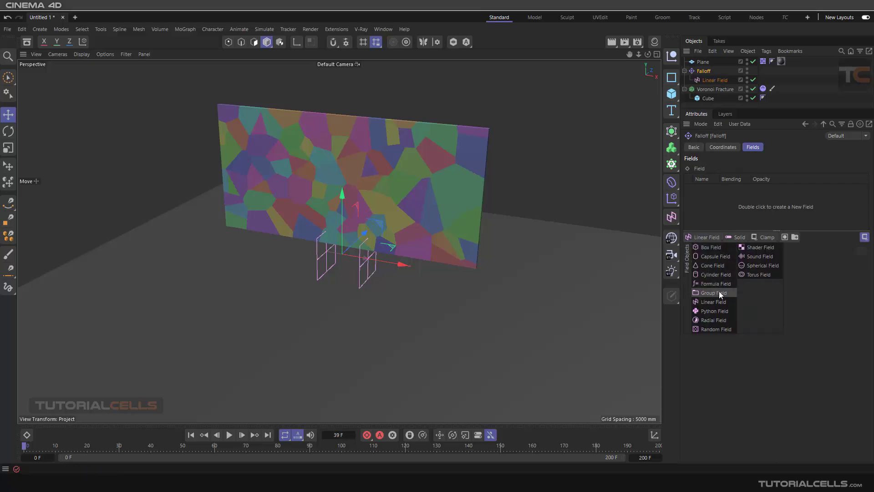
{"action": "left_click", "coordinate": [751, 265]}
{"action": "left_click_drag", "start_coordinate": [350, 214], "coordinate": [345, 132]}
{"action": "left_click", "coordinate": [709, 88]}
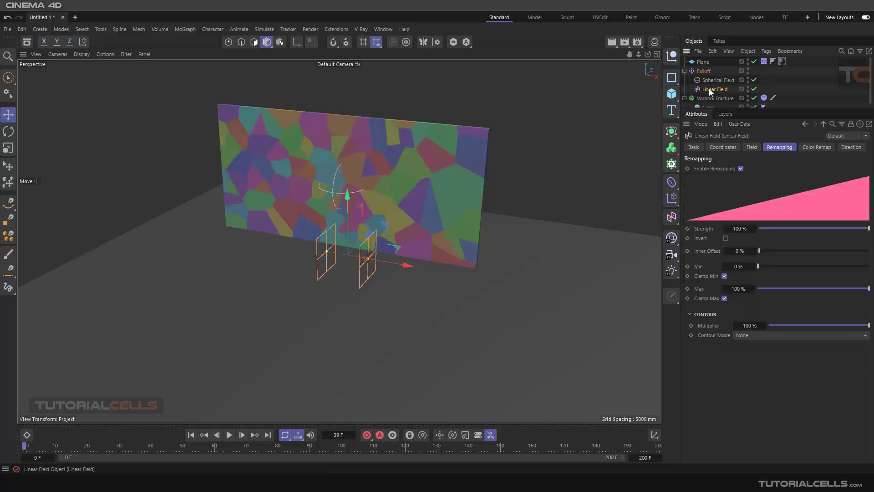
{"action": "key", "text": "Delete"}
{"action": "left_click", "coordinate": [709, 82]}
Set the Spherical Field's Inner Offset to 100 % and enlarge its radius over the middle of the wall.
{"action": "scroll", "coordinate": [351, 185], "scroll_direction": "up", "scroll_amount": 4}
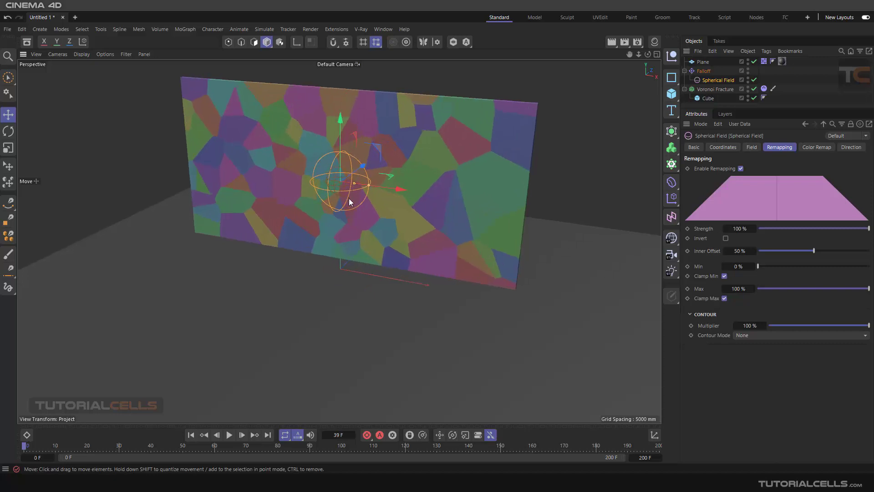
{"action": "left_click_drag", "start_coordinate": [354, 181], "coordinate": [378, 178]}
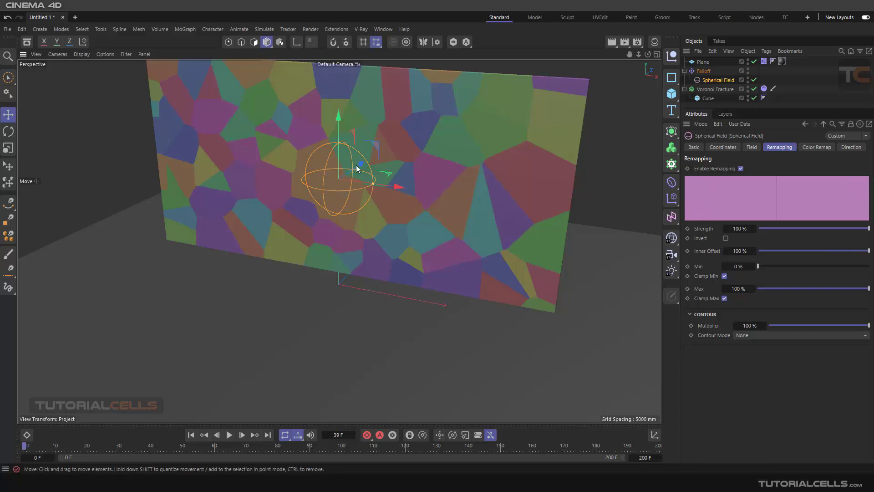
{"action": "left_click_drag", "start_coordinate": [374, 183], "coordinate": [332, 176]}
Play the simulation with the Spherical Field glue, stop it, and return to the first frame.
{"action": "left_click", "coordinate": [229, 435]}
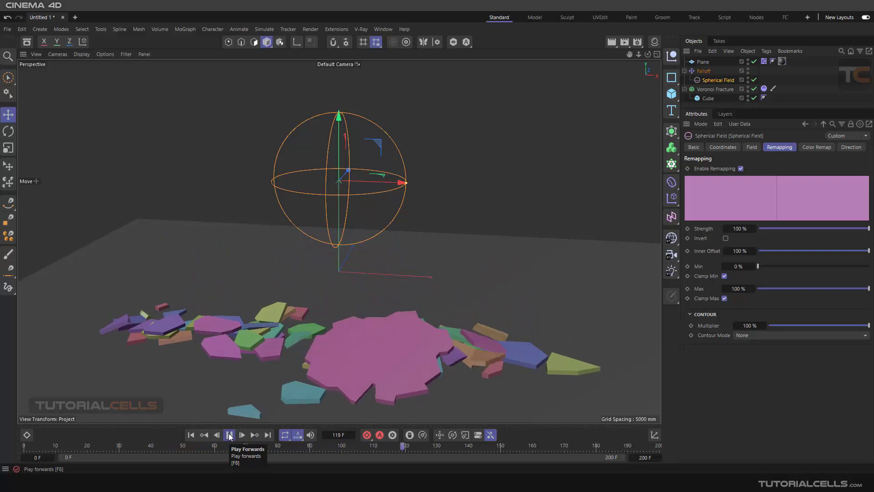
{"action": "left_click", "coordinate": [229, 435]}
{"action": "left_click", "coordinate": [190, 434]}
{"action": "left_click_drag", "start_coordinate": [408, 269], "coordinate": [459, 244], "text": "alt"}
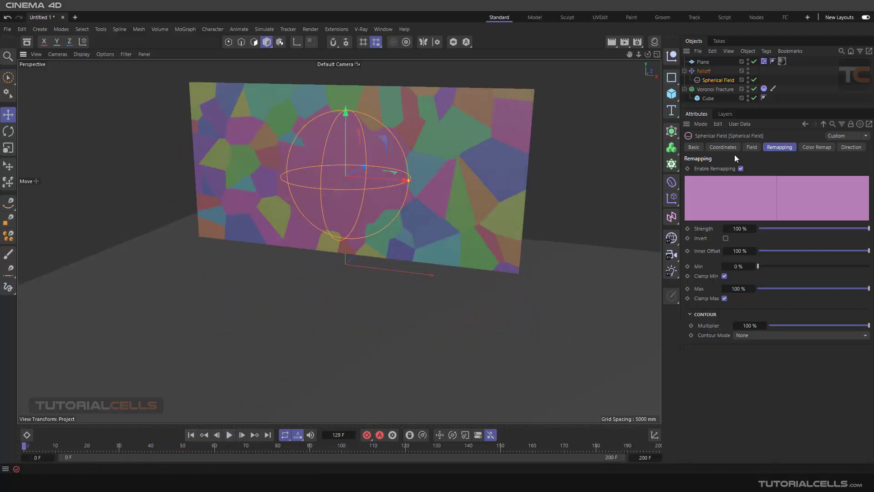
Delete the Falloff object with its Spherical Field and reselect the Voronoi Fracture.
{"action": "left_click", "coordinate": [703, 71]}
{"action": "key", "text": "Delete"}
{"action": "left_click", "coordinate": [719, 71]}
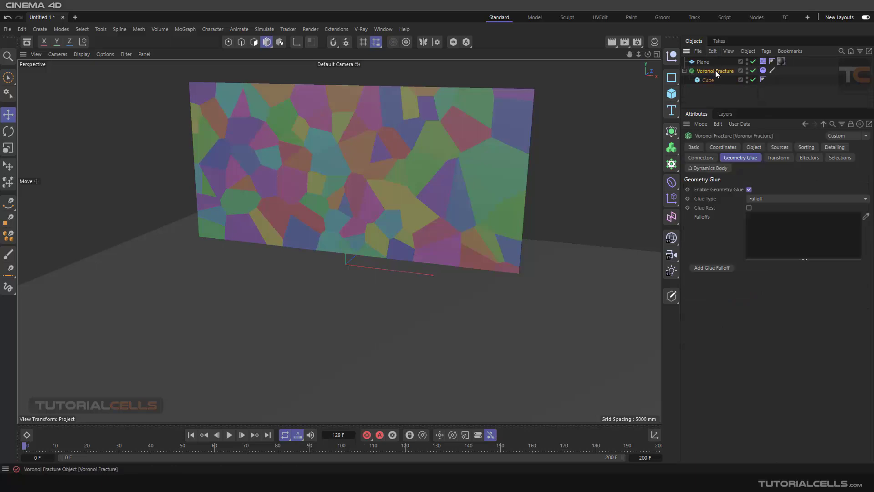
Set the Glue Type to Cluster with a Cluster Amount of 17 and a different Cluster Seed.
{"action": "left_click", "coordinate": [767, 201]}
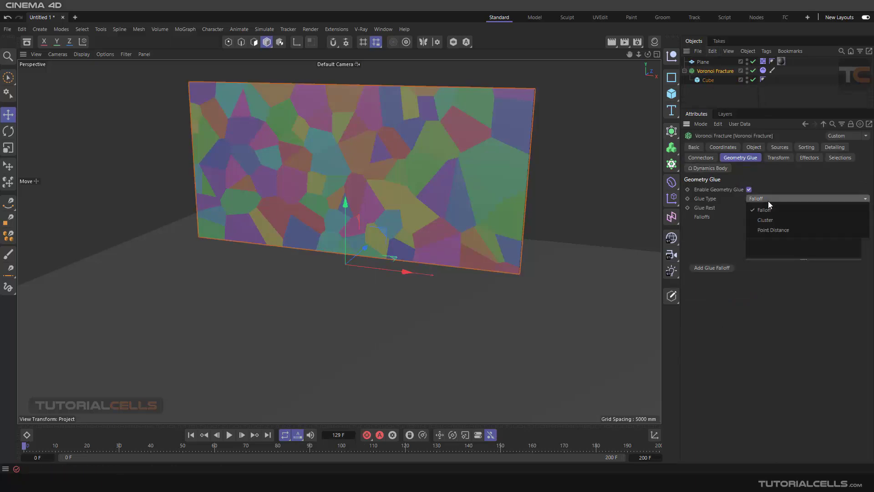
{"action": "left_click", "coordinate": [773, 220]}
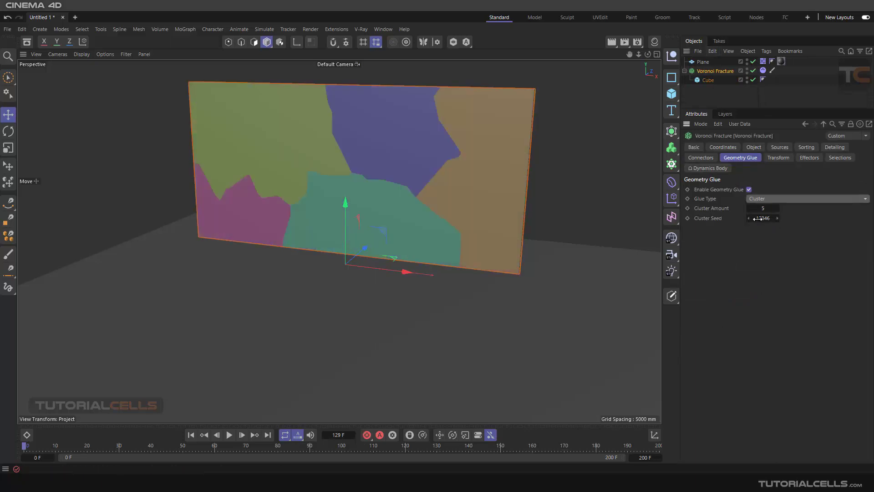
{"action": "mouse_move", "coordinate": [761, 208]}
{"action": "left_mouse_down"}
{"action": "mouse_move", "coordinate": [801, 208]}
{"action": "mouse_move", "coordinate": [765, 208]}
{"action": "mouse_move", "coordinate": [770, 218]}
{"action": "left_mouse_up"}
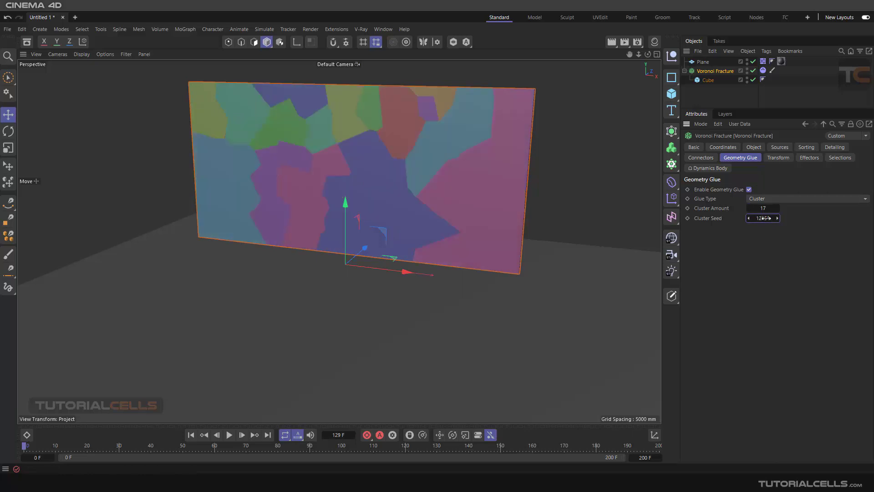
Change the Glue Type to Point Distance and set its Distance to 100 mm.
{"action": "left_click", "coordinate": [771, 199]}
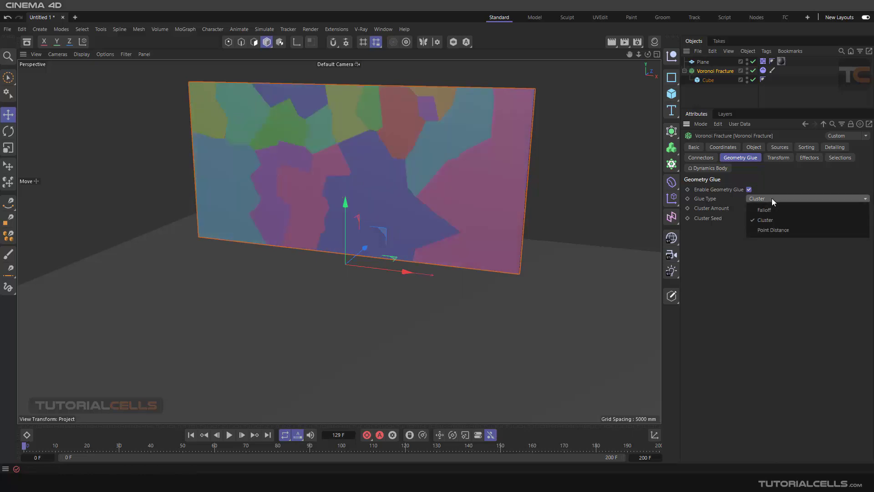
{"action": "left_click", "coordinate": [774, 230]}
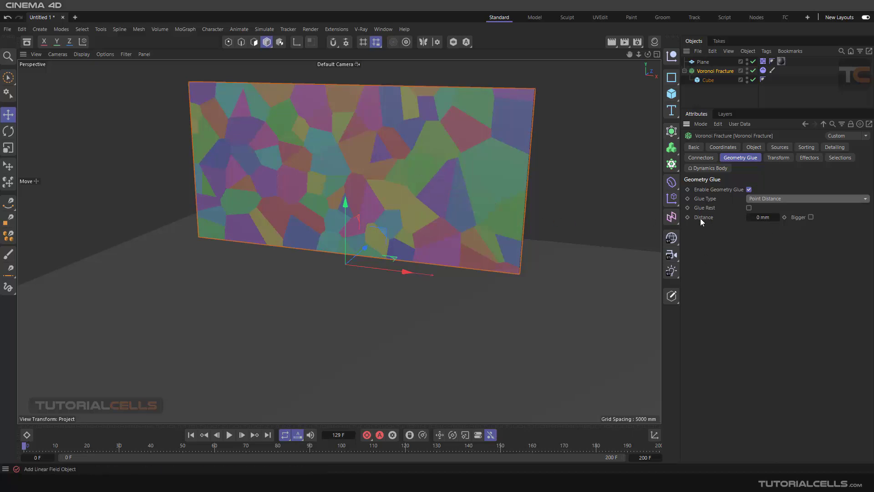
{"action": "left_click", "coordinate": [758, 217]}
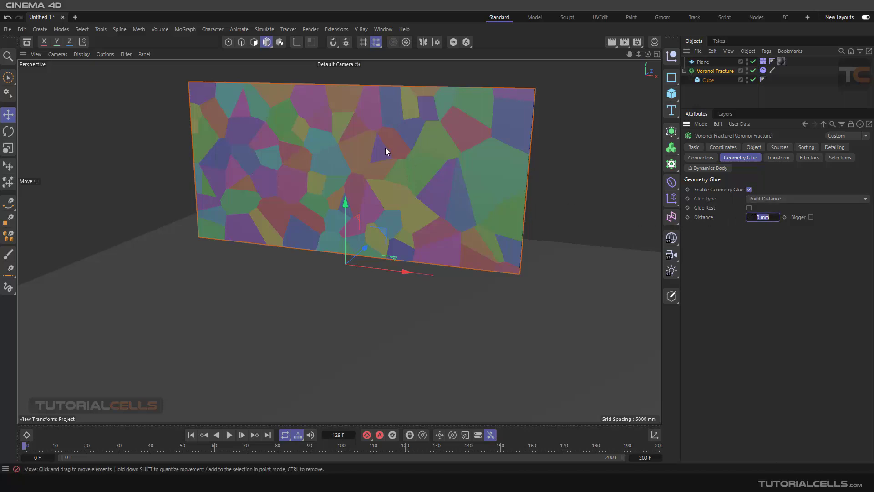
{"action": "type", "text": "100"}
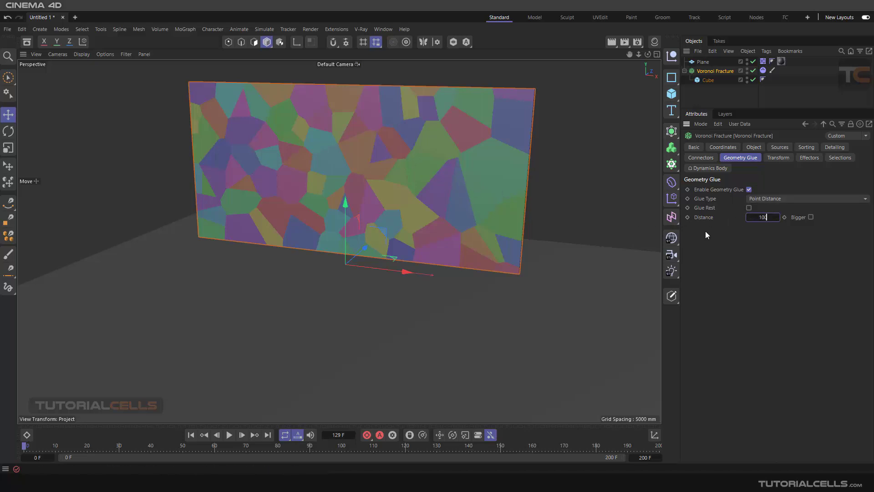
{"action": "key", "text": "Return"}
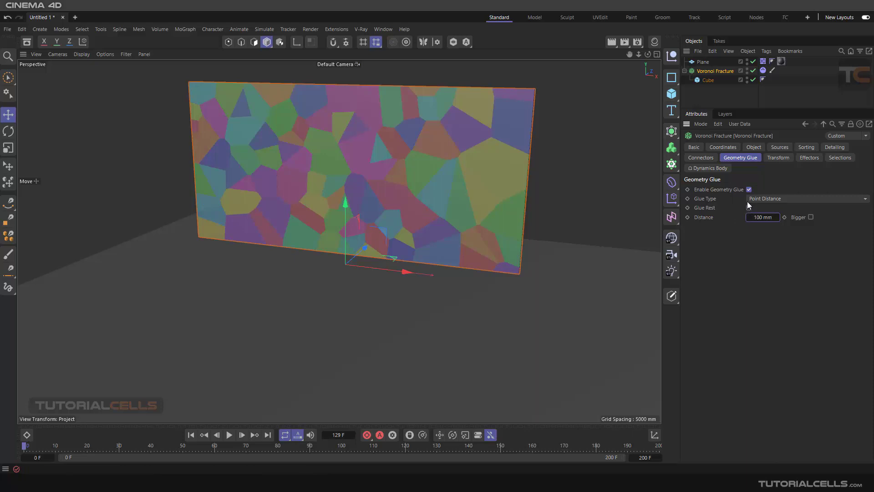
Try changing the fragments' X scale to 1.5 in the Transform settings and undo the transform trials.
{"action": "left_click", "coordinate": [773, 158]}
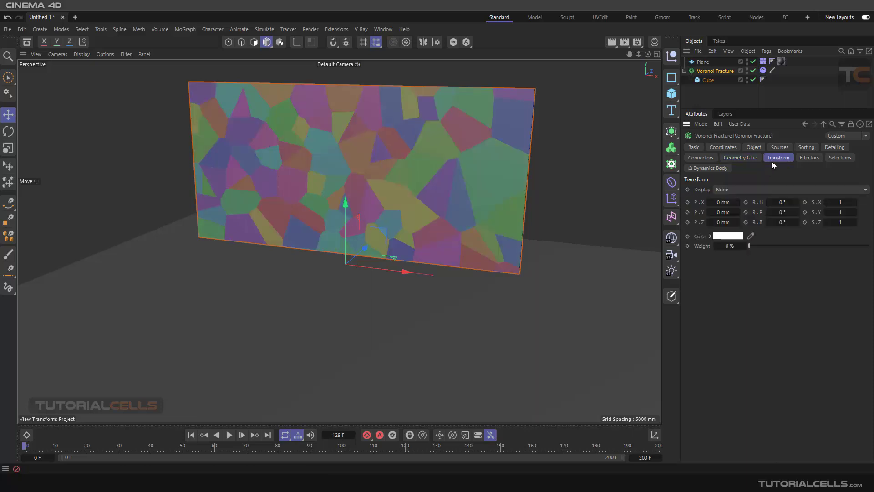
{"action": "left_click_drag", "start_coordinate": [738, 202], "coordinate": [847, 202]}
{"action": "key", "text": "ctrl+z"}
{"action": "key", "text": "ctrl+z"}
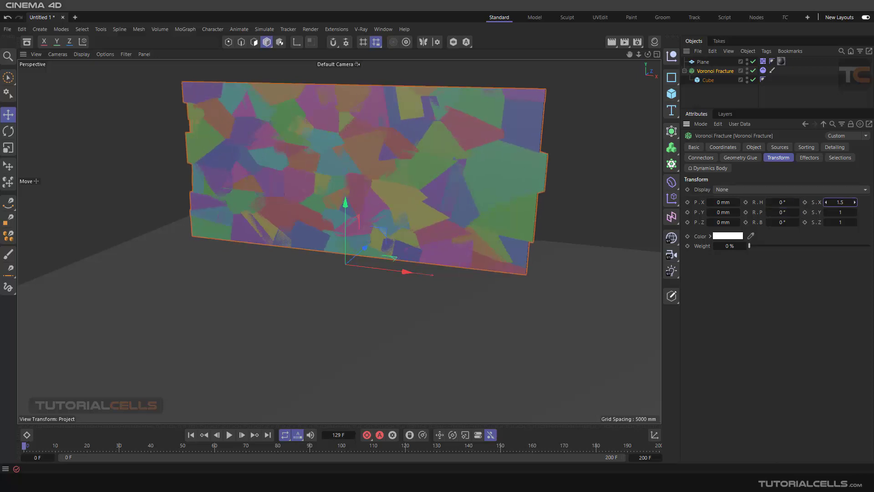
{"action": "key", "text": "ctrl+z"}
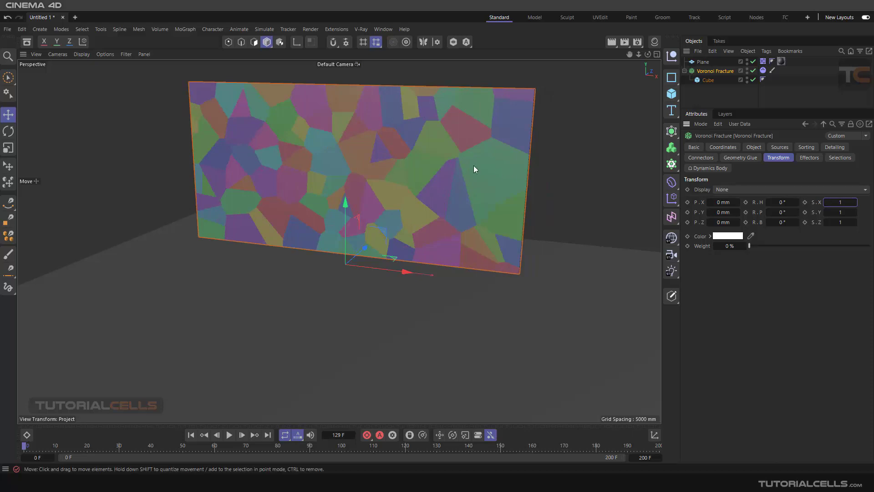
Review the Voronoi Fracture's Effectors and Selections settings.
{"action": "left_click", "coordinate": [808, 158]}
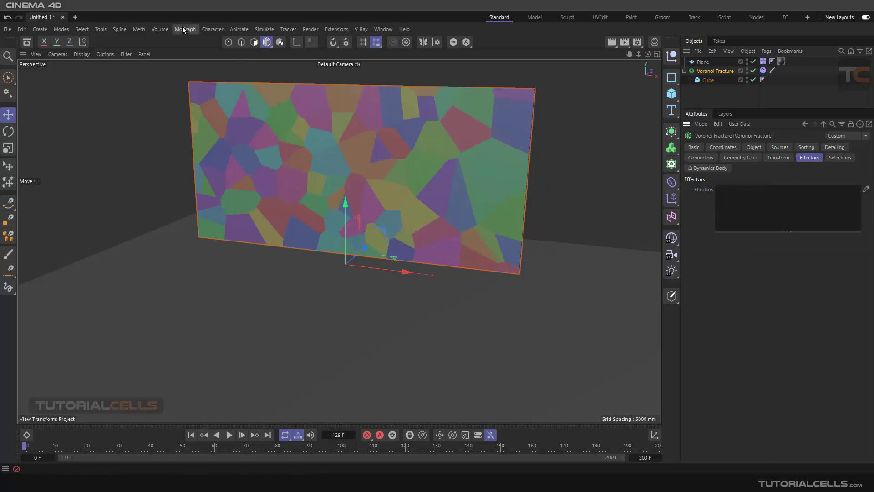
{"action": "left_click", "coordinate": [835, 159]}
{"action": "scroll", "coordinate": [409, 164], "scroll_direction": "down", "scroll_amount": 5}
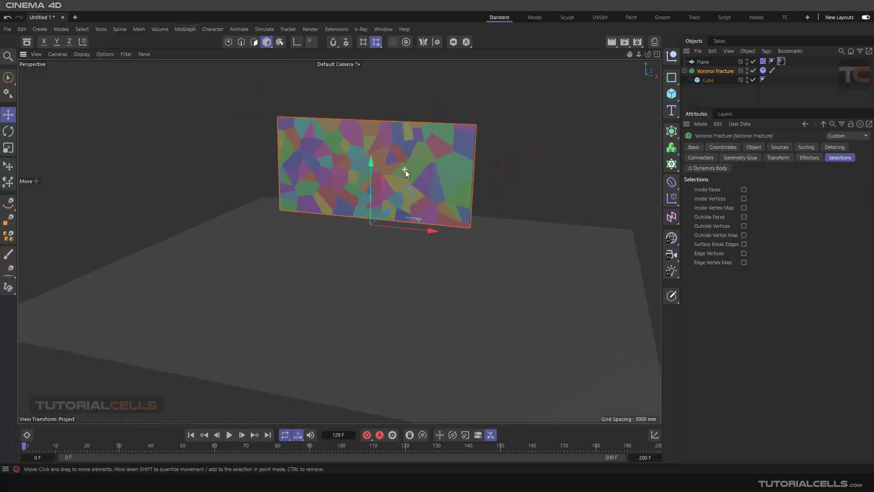
{"action": "left_click_drag", "start_coordinate": [422, 164], "coordinate": [408, 204], "text": "alt"}
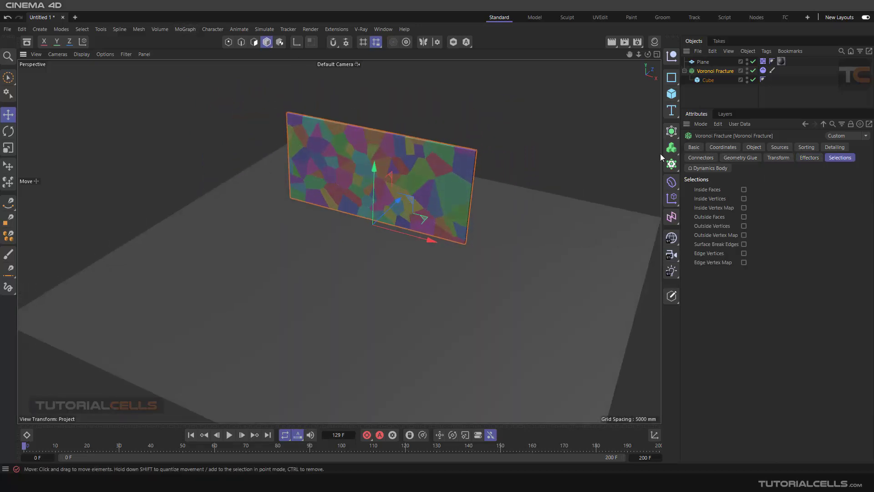
Resize the source Cube from a thin wall into a block of about 4534 × 4529 × 4780 mm.
{"action": "left_click", "coordinate": [707, 79]}
{"action": "left_click_drag", "start_coordinate": [531, 146], "coordinate": [380, 152], "text": "alt"}
{"action": "left_click_drag", "start_coordinate": [465, 208], "coordinate": [394, 119]}
{"action": "scroll", "coordinate": [361, 190], "scroll_direction": "up", "scroll_amount": 3}
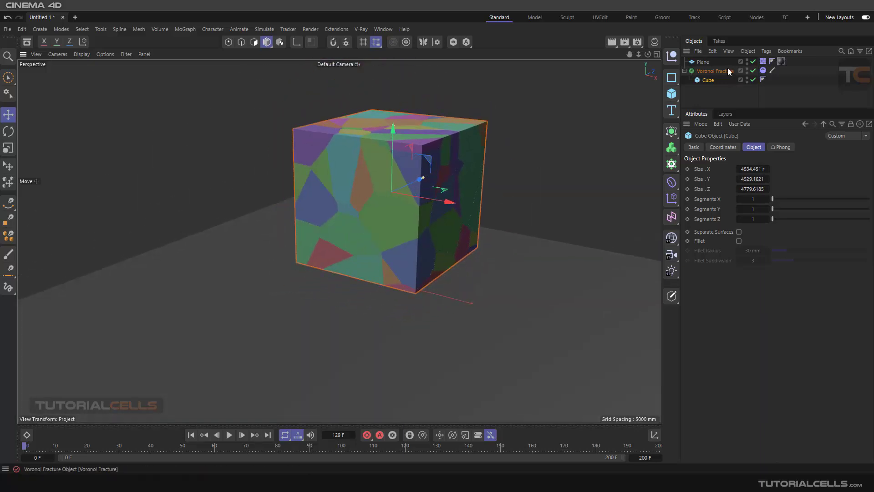
Set the Voronoi Fracture's Offset Fragments to 137.6 mm and inspect the gaps between the fragments.
{"action": "left_click", "coordinate": [722, 72]}
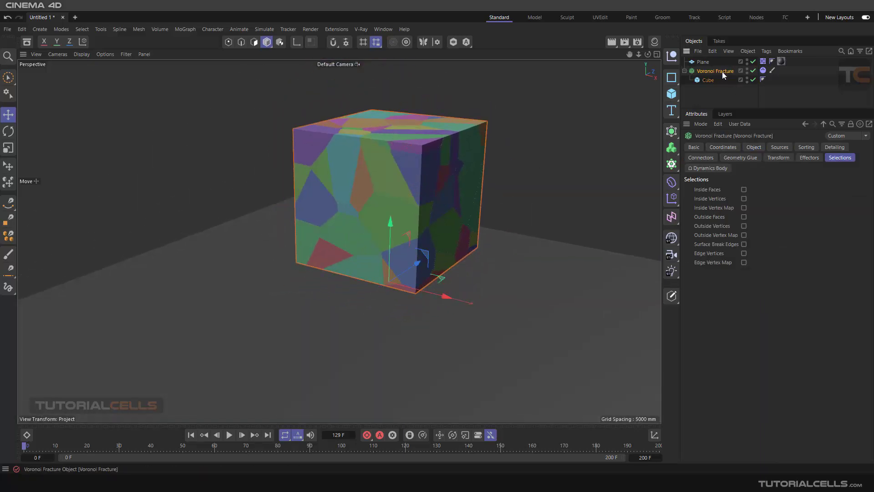
{"action": "left_click", "coordinate": [753, 147]}
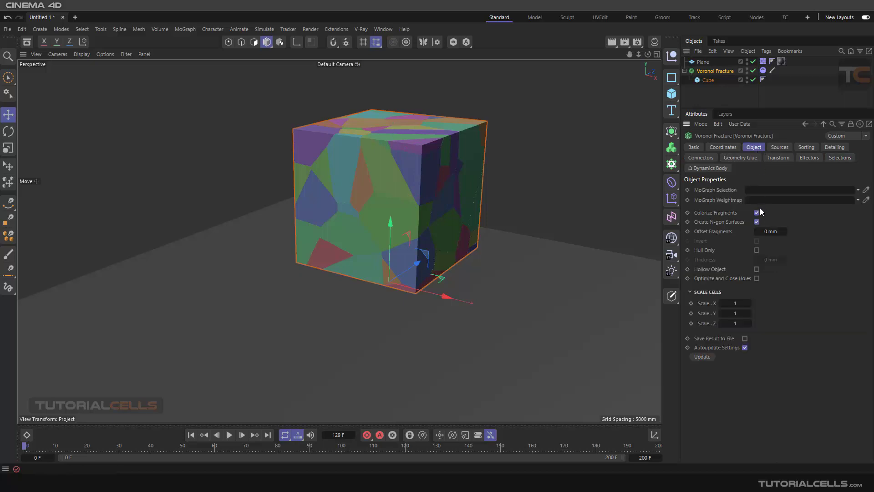
{"action": "left_click_drag", "start_coordinate": [765, 232], "coordinate": [786, 231]}
{"action": "scroll", "coordinate": [359, 173], "scroll_direction": "up", "scroll_amount": 10}
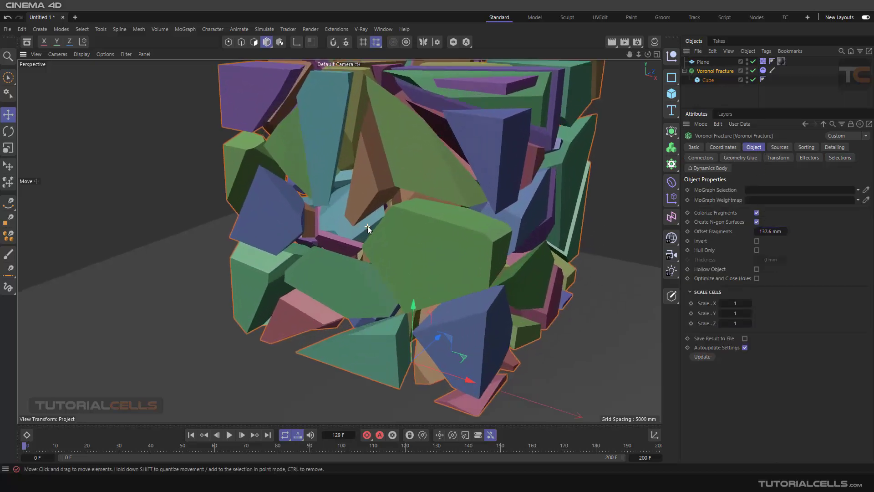
{"action": "mouse_move", "coordinate": [366, 223]}
{"action": "left_mouse_down", "text": "alt"}
{"action": "mouse_move", "coordinate": [446, 193]}
{"action": "mouse_move", "coordinate": [369, 201]}
{"action": "mouse_move", "coordinate": [381, 215]}
{"action": "left_mouse_up", "text": "alt"}
{"action": "scroll", "coordinate": [381, 218], "scroll_direction": "down", "scroll_amount": 8}
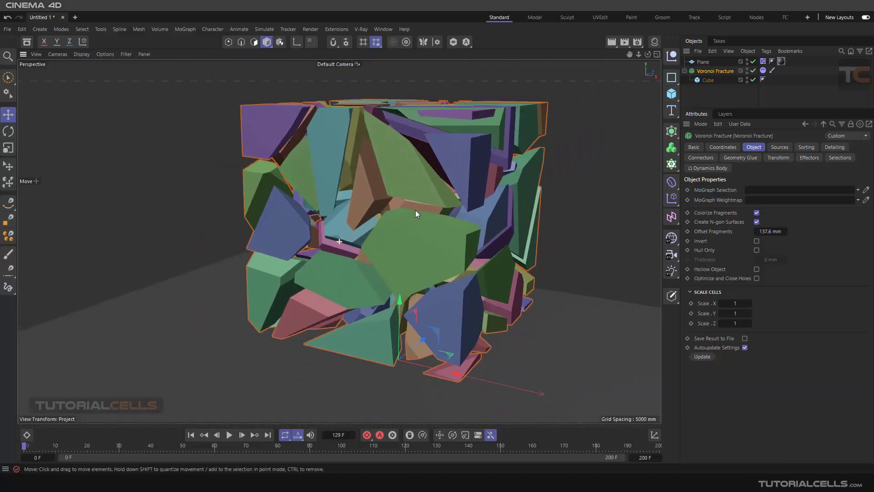
Enable the Inside Faces selection on the Voronoi Fracture and show the resulting selection tag's properties.
{"action": "left_click", "coordinate": [831, 158]}
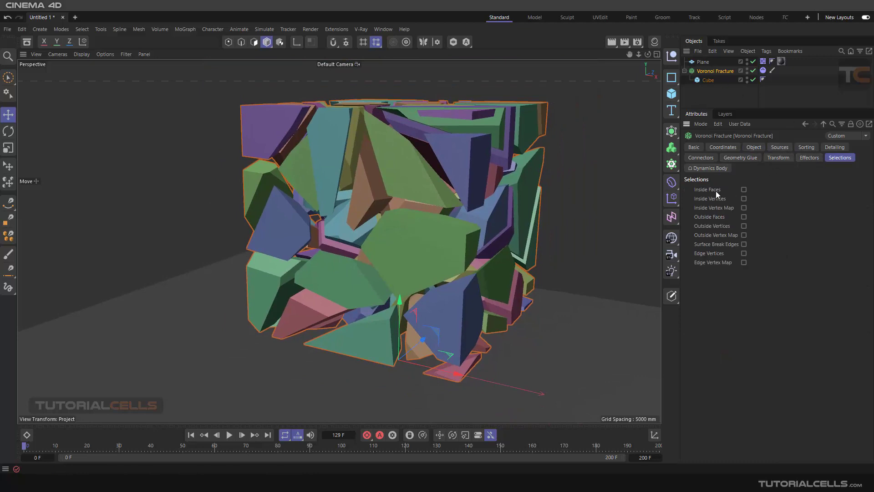
{"action": "left_click", "coordinate": [743, 189]}
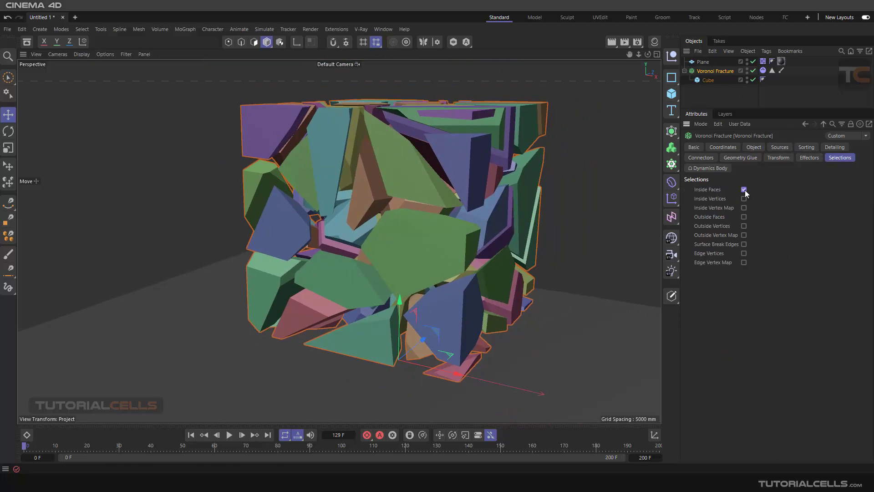
{"action": "left_click", "coordinate": [771, 71]}
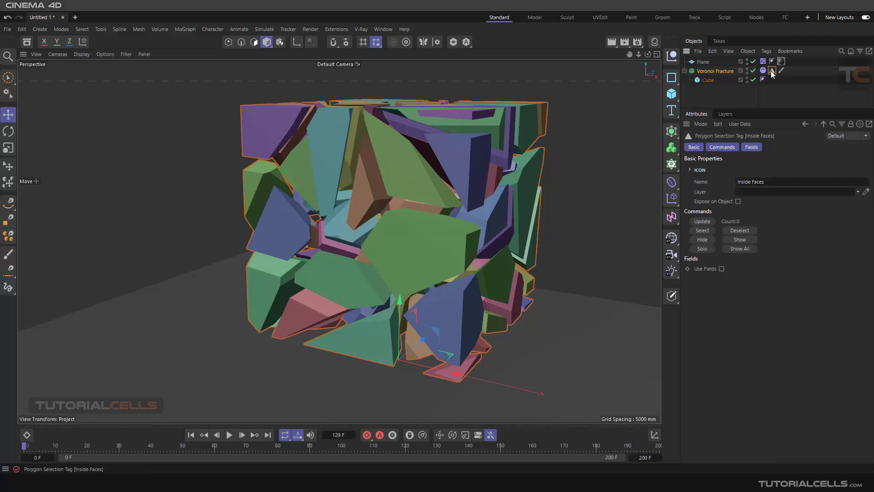
Create a pink material with hue 326° and saturation 98% and apply it to the Voronoi Fracture.
{"action": "left_click", "coordinate": [655, 42]}
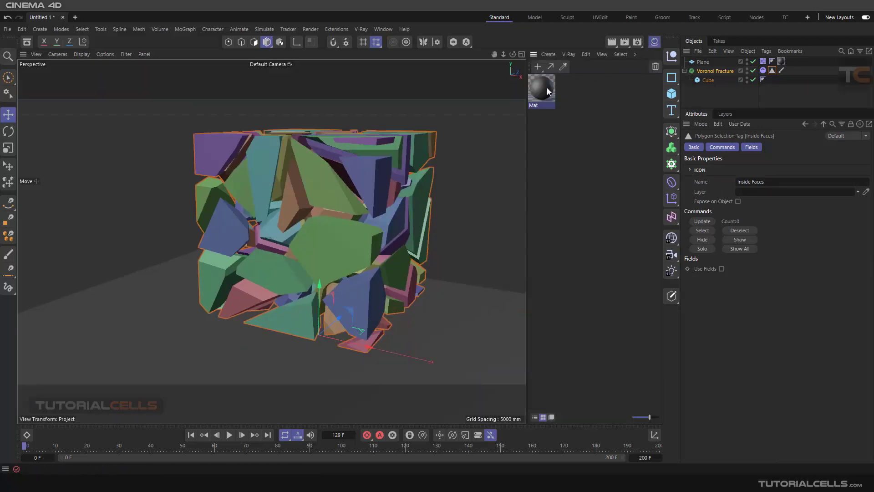
{"action": "double_click", "coordinate": [569, 91]}
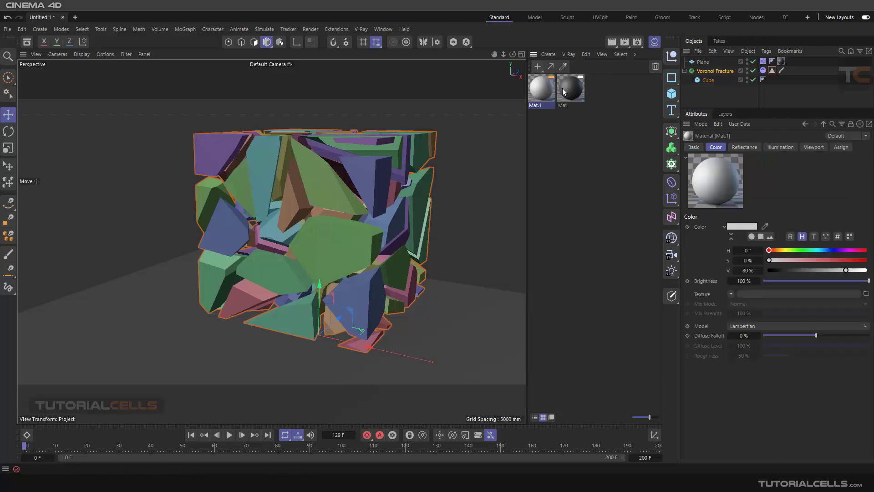
{"action": "left_click", "coordinate": [856, 249]}
{"action": "left_click", "coordinate": [863, 260]}
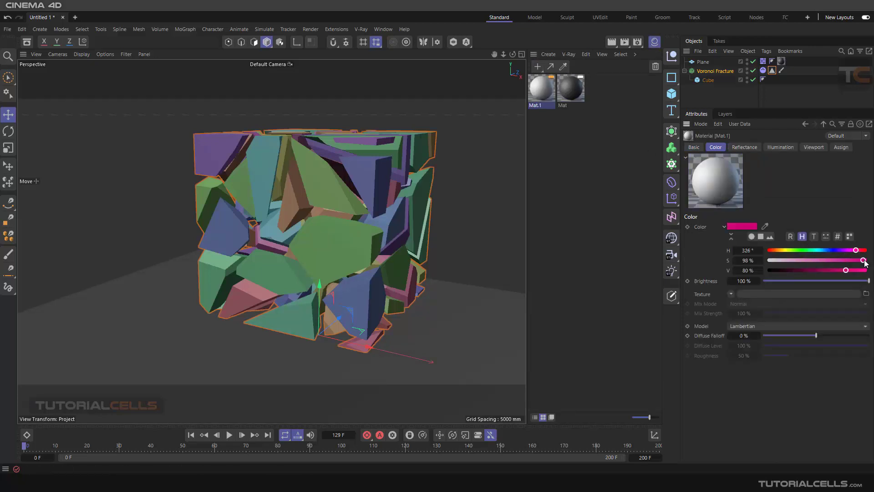
{"action": "left_click_drag", "start_coordinate": [659, 81], "coordinate": [716, 71]}
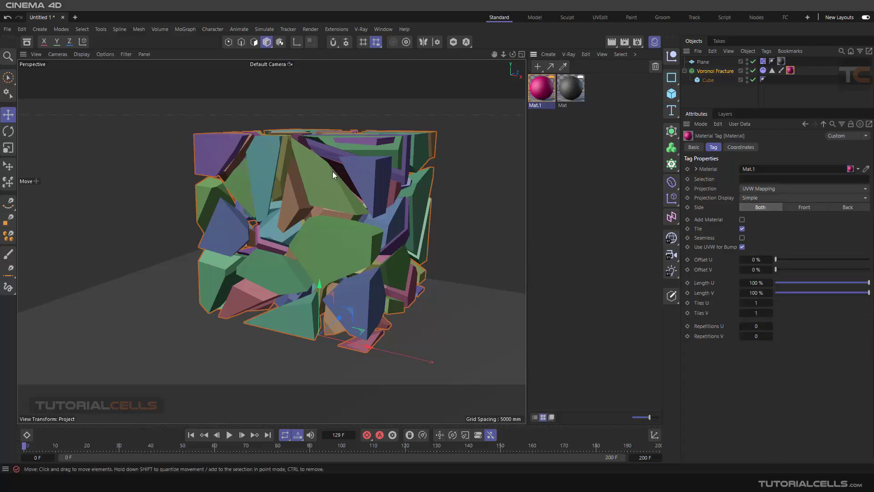
Turn off Colorize Fragments on the Voronoi Fracture so the fragments show their material.
{"action": "left_click", "coordinate": [710, 78]}
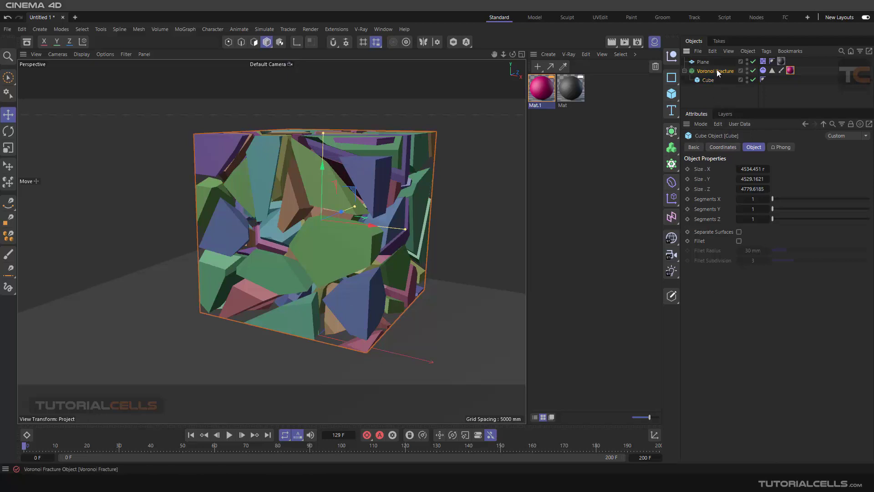
{"action": "left_click", "coordinate": [714, 71]}
{"action": "left_click", "coordinate": [757, 213]}
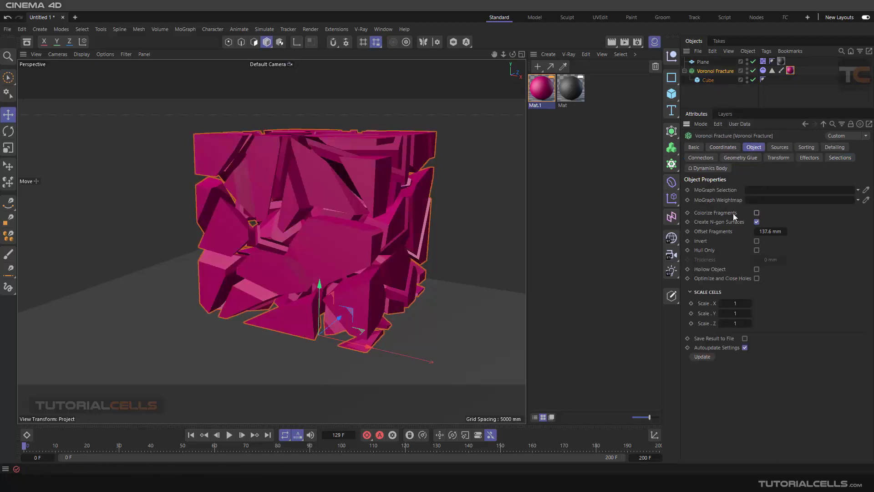
{"action": "scroll", "coordinate": [387, 215], "scroll_direction": "up", "scroll_amount": 2}
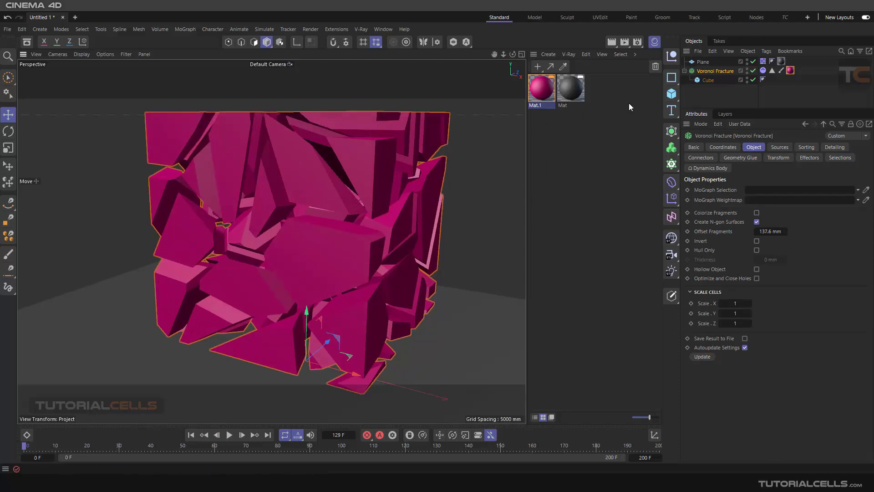
Restrict the pink material tag to the Inside Faces selection and inspect the block.
{"action": "left_click", "coordinate": [772, 70]}
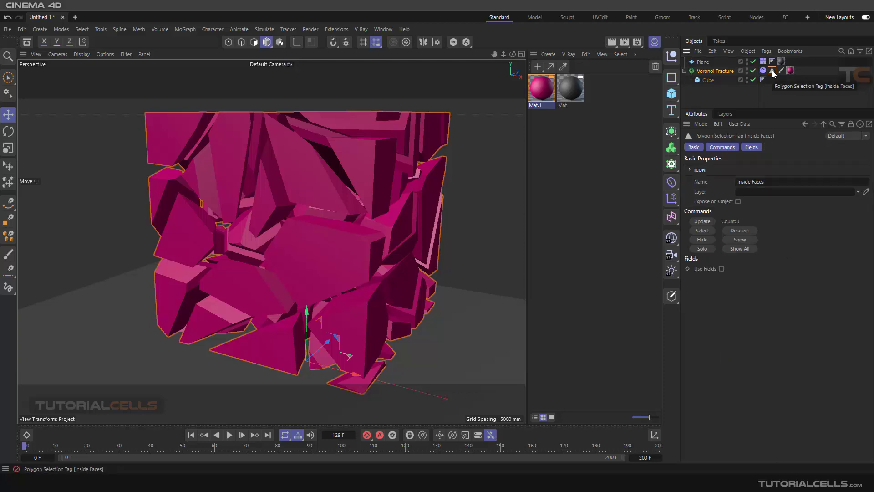
{"action": "left_click", "coordinate": [789, 70]}
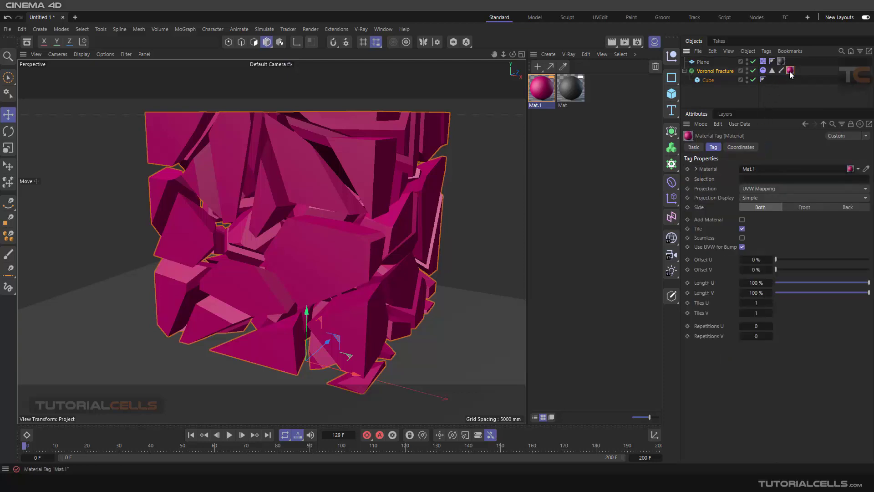
{"action": "left_click_drag", "start_coordinate": [772, 71], "coordinate": [768, 179]}
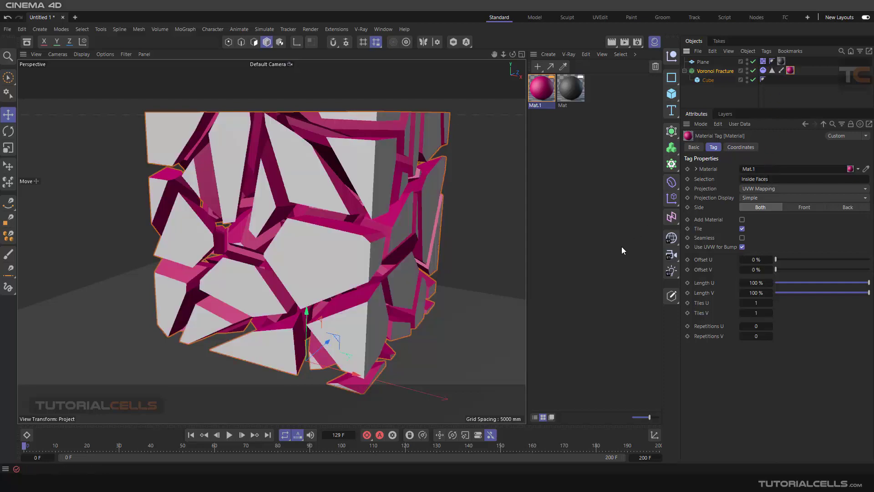
{"action": "left_click_drag", "start_coordinate": [384, 250], "coordinate": [357, 257], "text": "alt"}
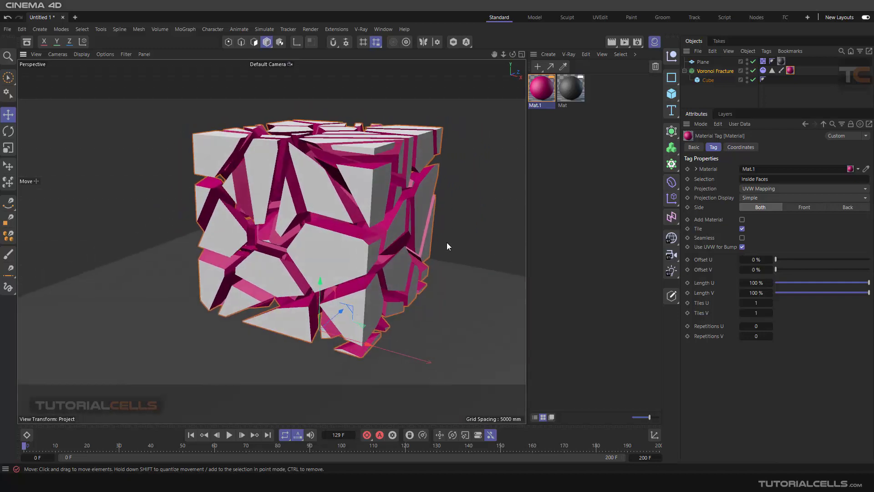
Enable the Outside Faces selection on the Voronoi Fracture and show the new selection tag's properties.
{"action": "left_click", "coordinate": [714, 71]}
{"action": "left_click", "coordinate": [828, 158]}
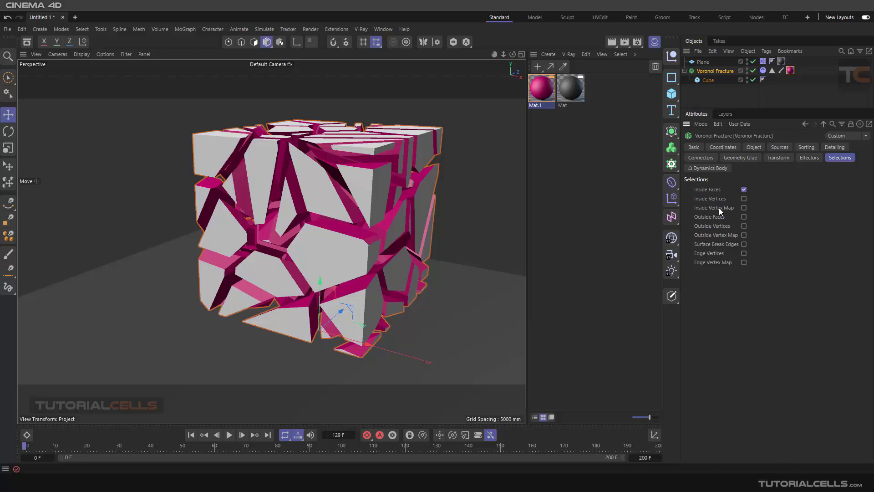
{"action": "left_click", "coordinate": [744, 217]}
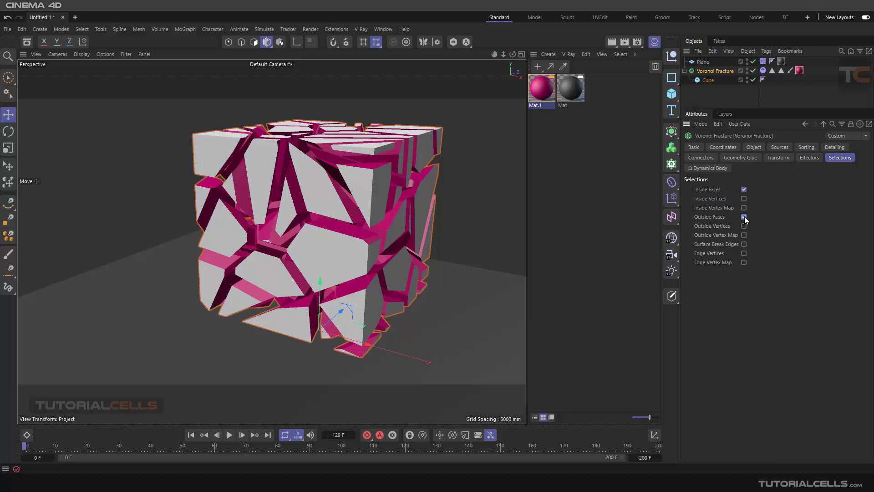
{"action": "left_click", "coordinate": [780, 71]}
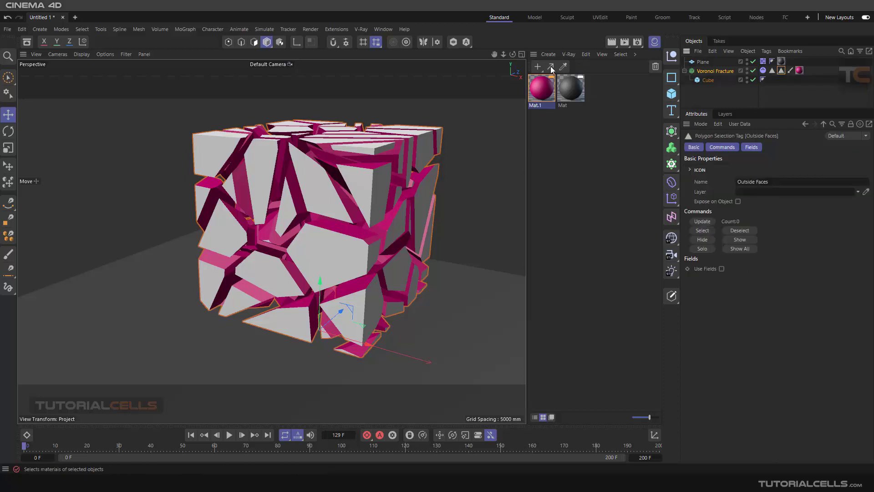
Create a green material with hue 132° and saturation 100% and apply it to the Voronoi Fracture.
{"action": "left_click", "coordinate": [536, 67]}
{"action": "left_click", "coordinate": [803, 250]}
{"action": "left_click_drag", "start_coordinate": [818, 260], "coordinate": [865, 260]}
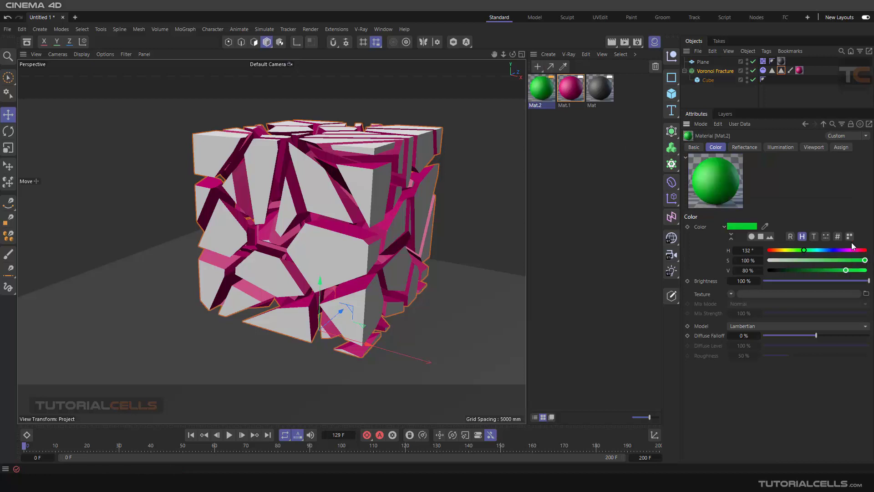
{"action": "left_click_drag", "start_coordinate": [541, 93], "coordinate": [731, 74]}
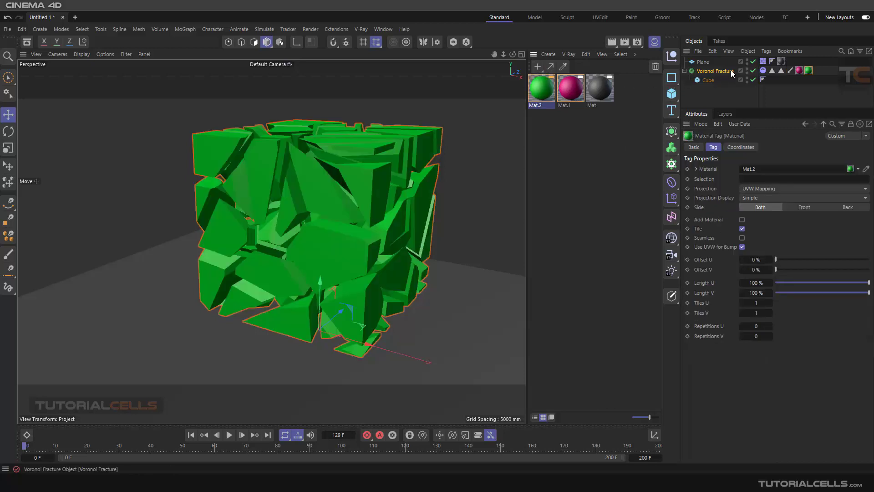
Restrict the green material tag to the Outside Faces selection.
{"action": "left_click", "coordinate": [781, 71]}
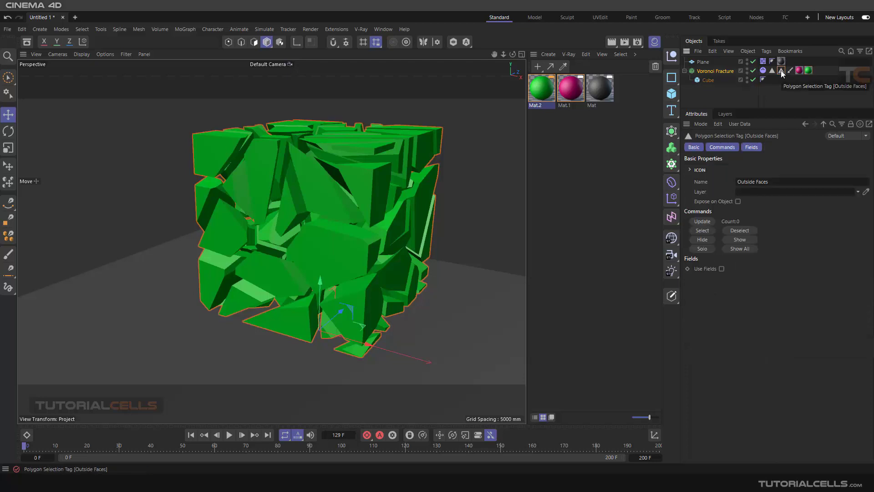
{"action": "left_click", "coordinate": [808, 71]}
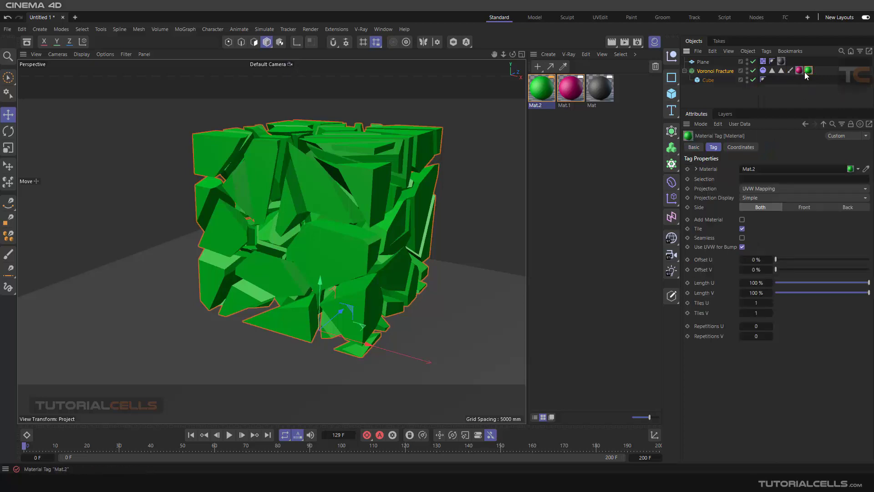
{"action": "left_click_drag", "start_coordinate": [781, 70], "coordinate": [758, 179]}
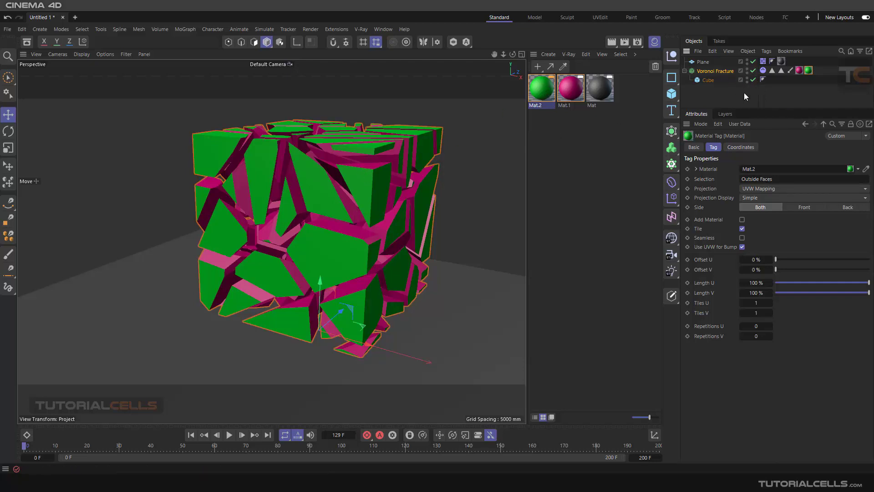
Turn the Voronoi Fracture's Outside Faces selection off and back on.
{"action": "left_click", "coordinate": [723, 71]}
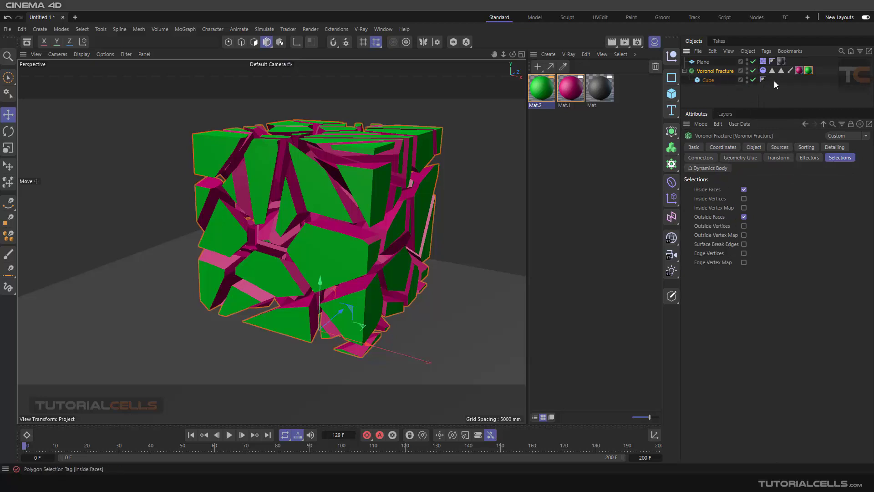
{"action": "left_click", "coordinate": [744, 217]}
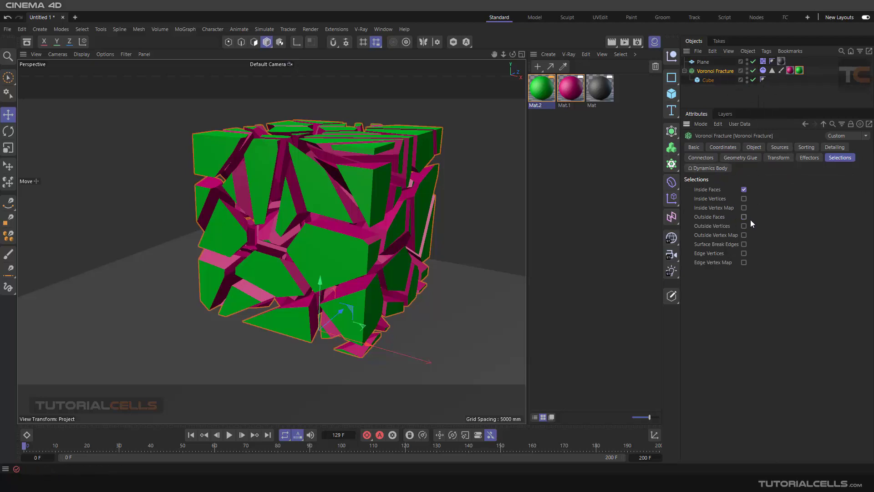
{"action": "left_click", "coordinate": [744, 216]}
Hide the material manager and inspect the two-coloured fractured block from a different angle.
{"action": "left_click", "coordinate": [654, 42]}
{"action": "scroll", "coordinate": [457, 202], "scroll_direction": "down", "scroll_amount": 3}
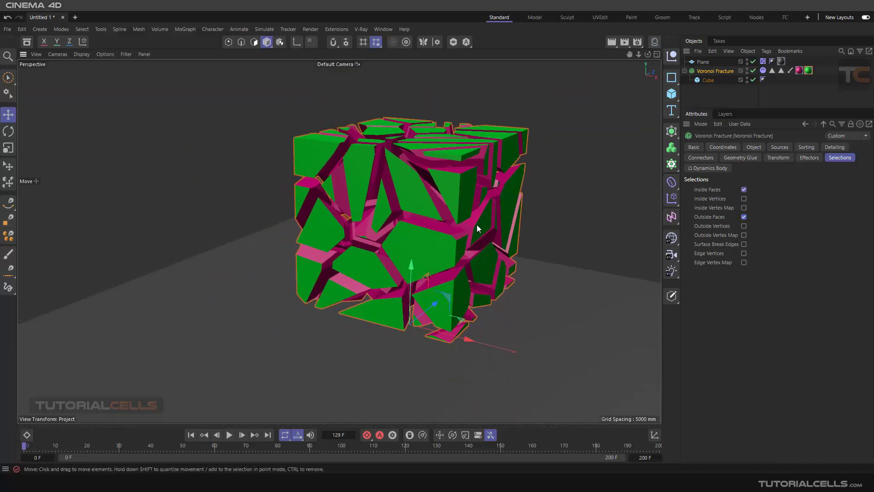
{"action": "left_click_drag", "start_coordinate": [477, 223], "coordinate": [447, 231], "text": "alt"}
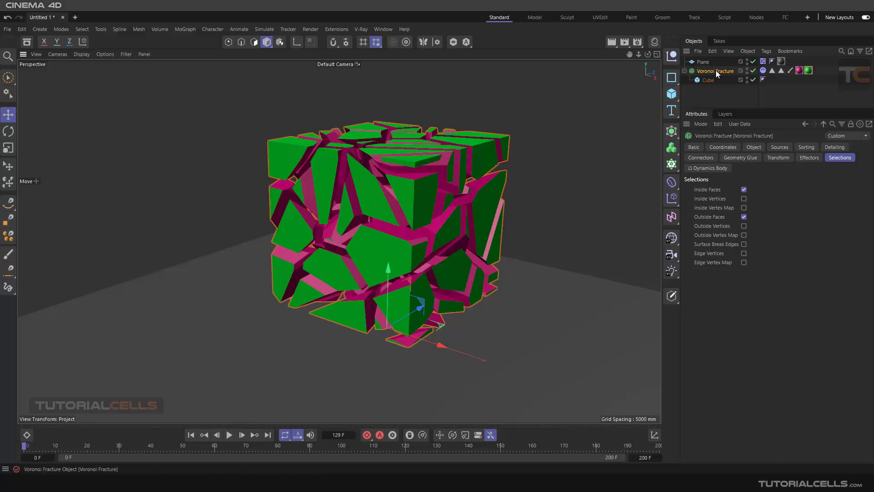
Open the Voronoi Fracture's Sources settings.
{"action": "left_click", "coordinate": [778, 147]}
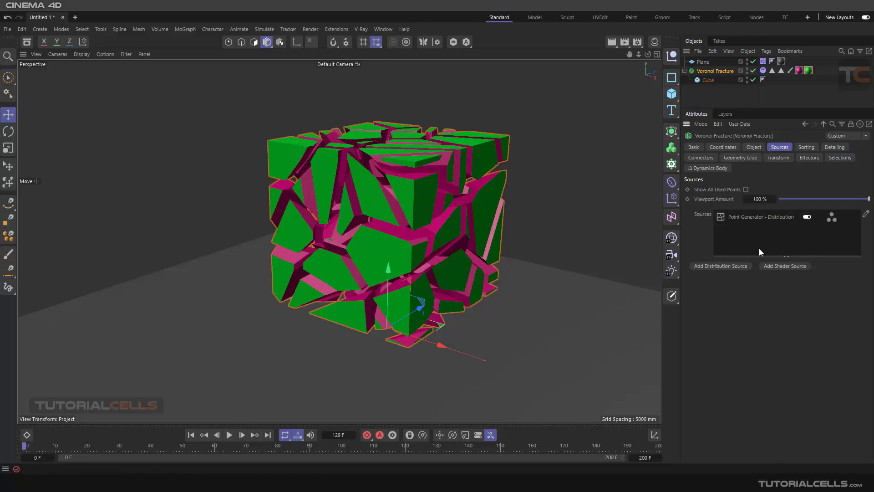